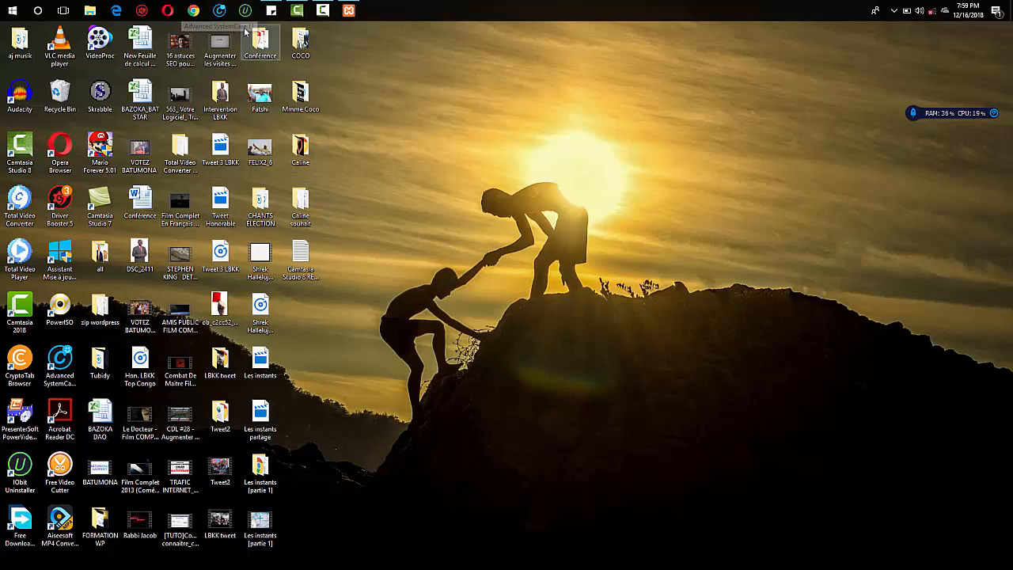
# Open Google Chrome.
pyautogui.moveTo(303, 17)
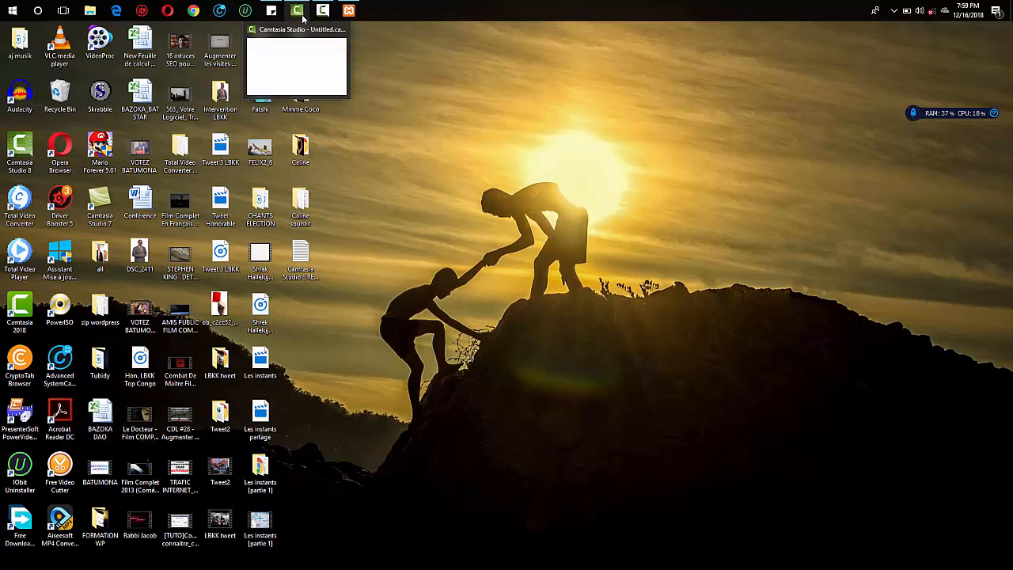
pyautogui.click(198, 10)
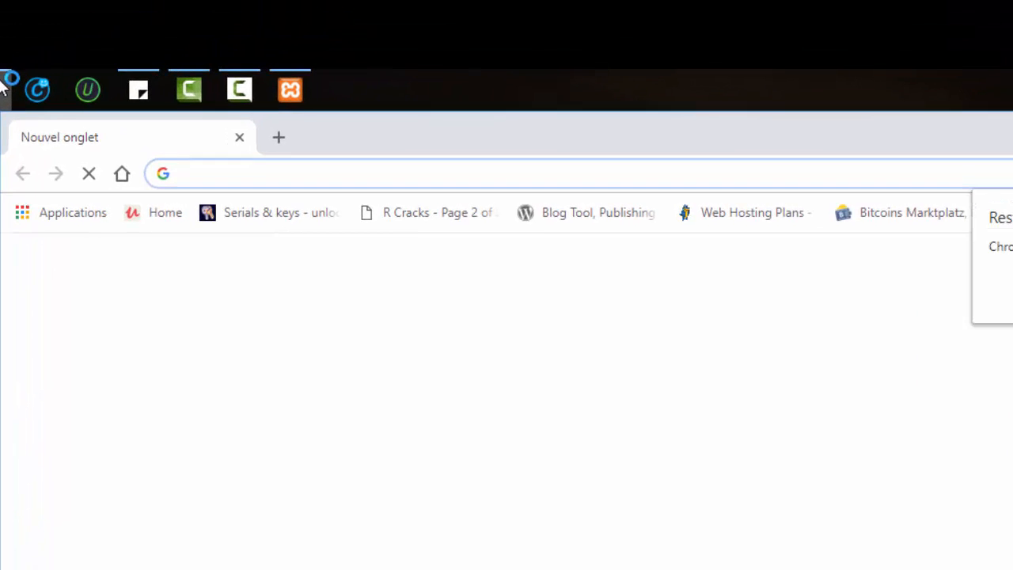
pyautogui.write('moc')
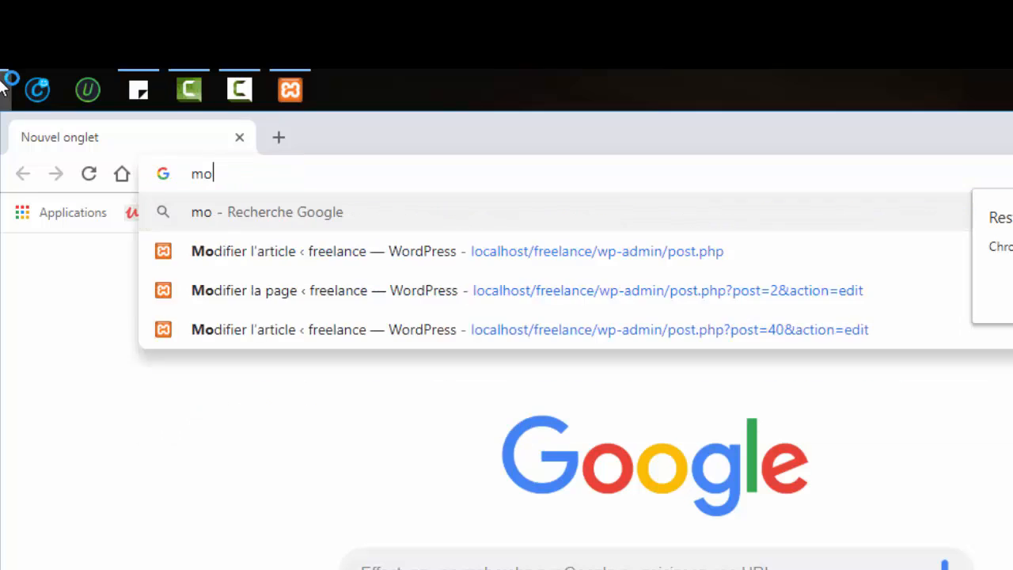
pyautogui.press('BackSpace')
pyautogui.press('BackSpace')
pyautogui.press('BackSpace')
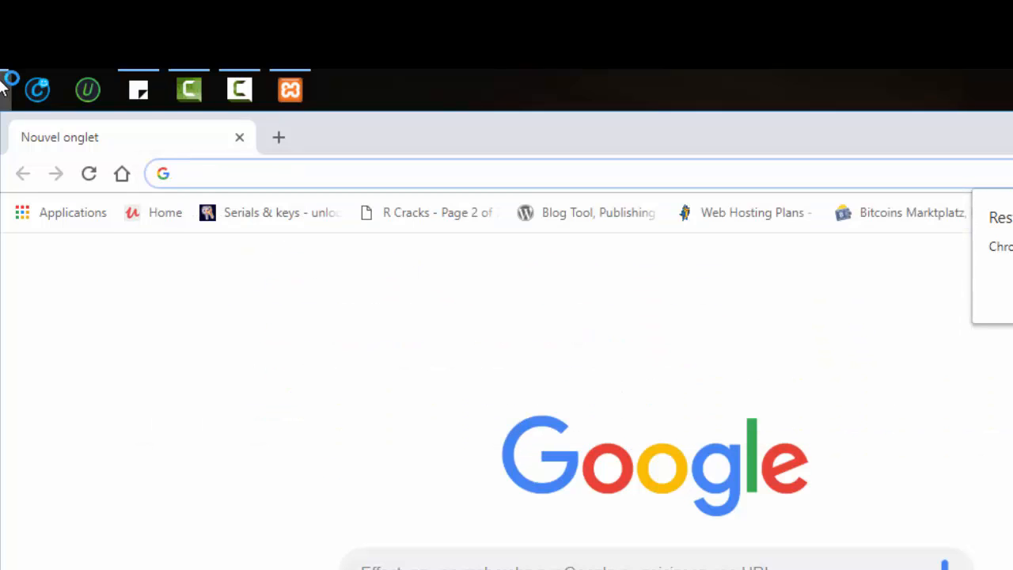
# Load the local WordPress site at localhost/freelance/.
pyautogui.write('localhost/gadbusiness/')
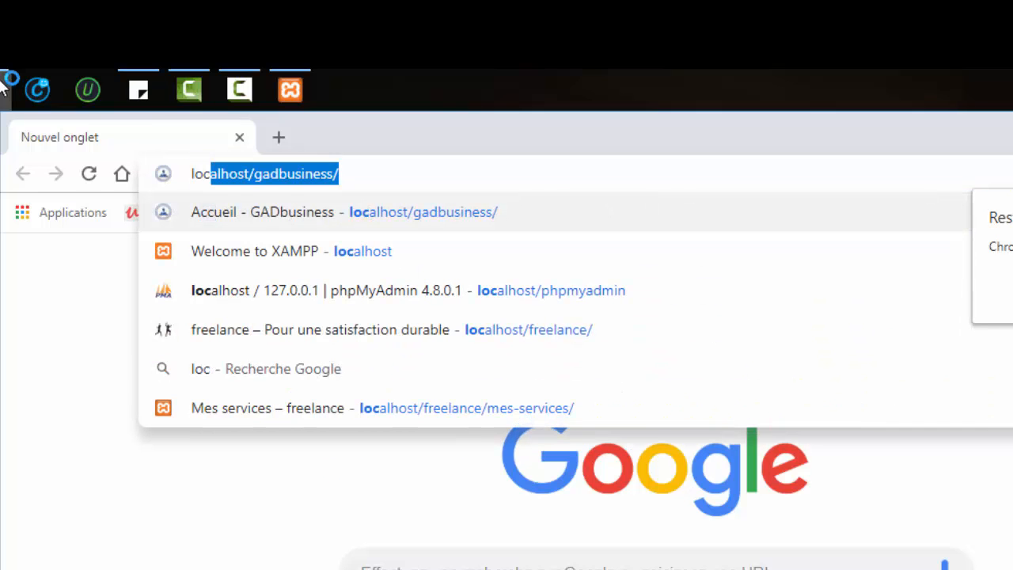
pyautogui.press('Right')
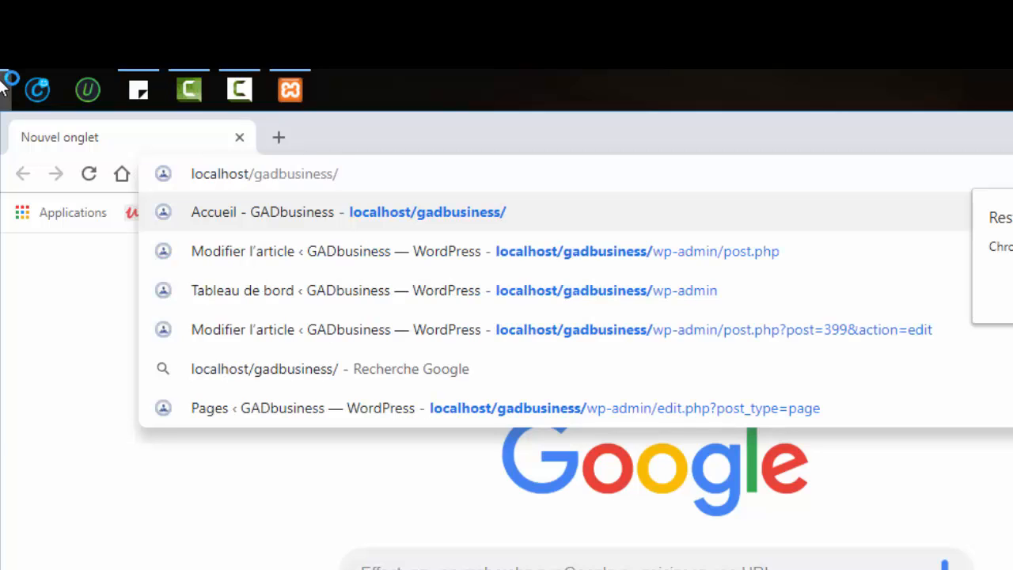
pyautogui.press('BackSpace')
pyautogui.press('BackSpace')
pyautogui.press('BackSpace')
pyautogui.press('BackSpace')
pyautogui.press('BackSpace')
pyautogui.press('BackSpace')
pyautogui.press('BackSpace')
pyautogui.press('BackSpace')
pyautogui.press('BackSpace')
pyautogui.press('BackSpace')
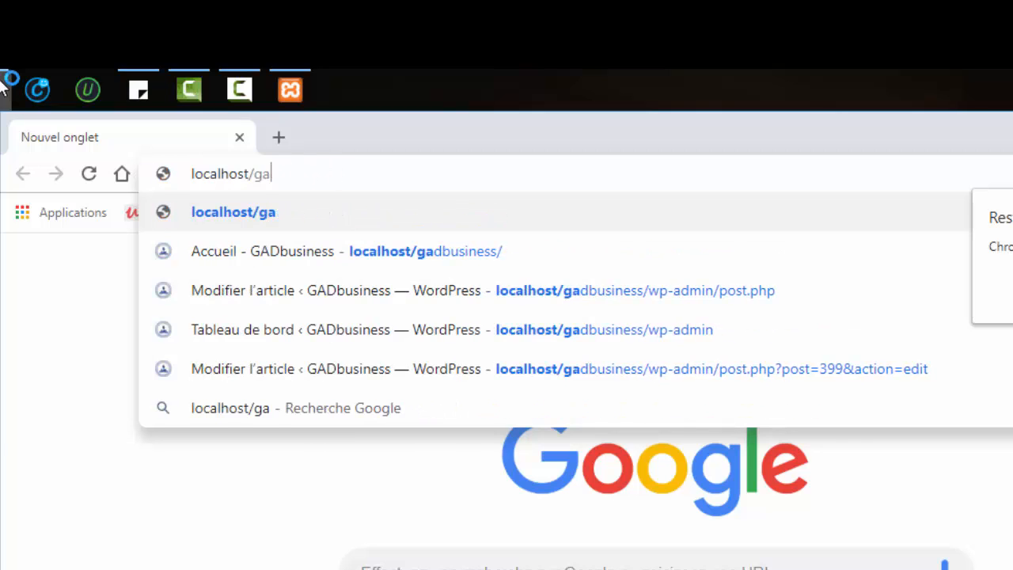
pyautogui.press('BackSpace')
pyautogui.press('BackSpace')
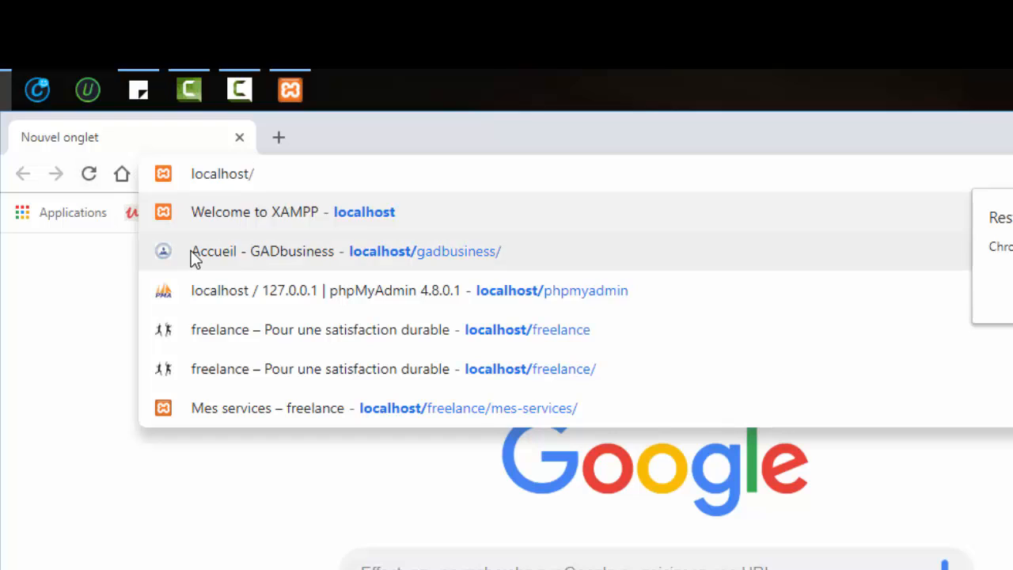
pyautogui.click(310, 372)
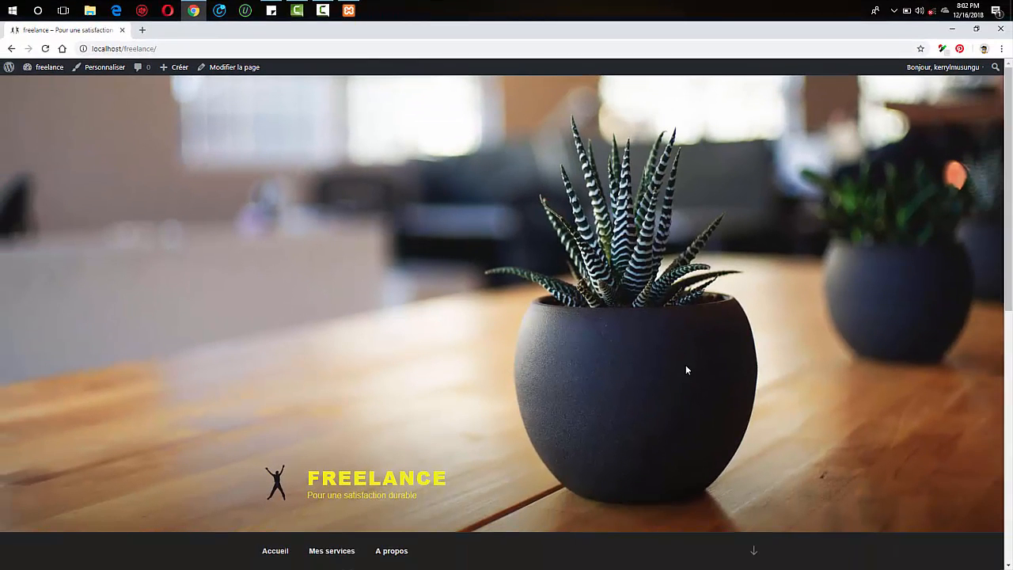
# Examine the content of the site's Accueil, Mes services and A propos pages.
pyautogui.moveTo(1010, 142); pyautogui.dragTo(1011, 332)
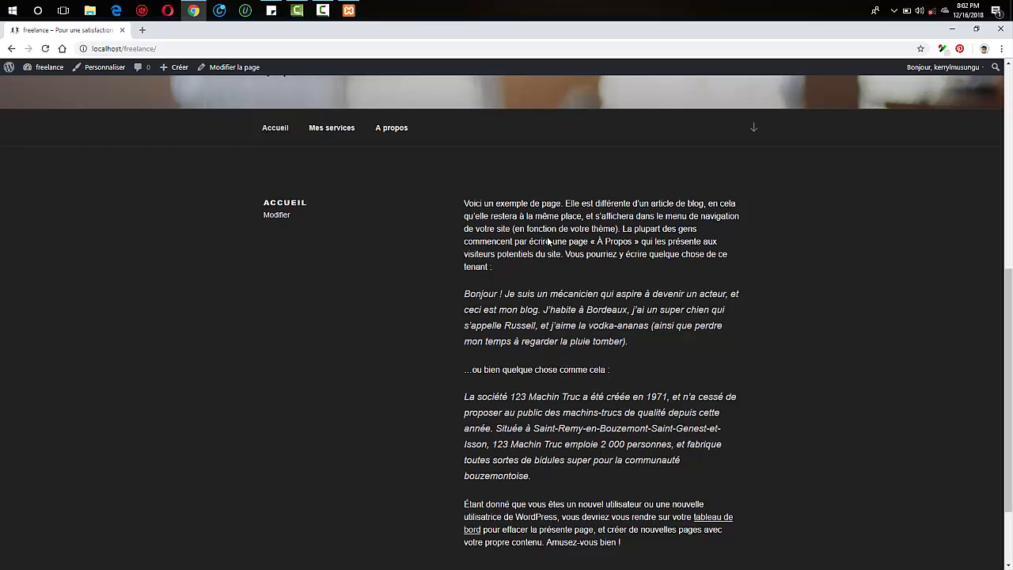
pyautogui.hotkey('ctrl', 'a')
pyautogui.scroll(-2, 746, 420)
pyautogui.click(745, 420)
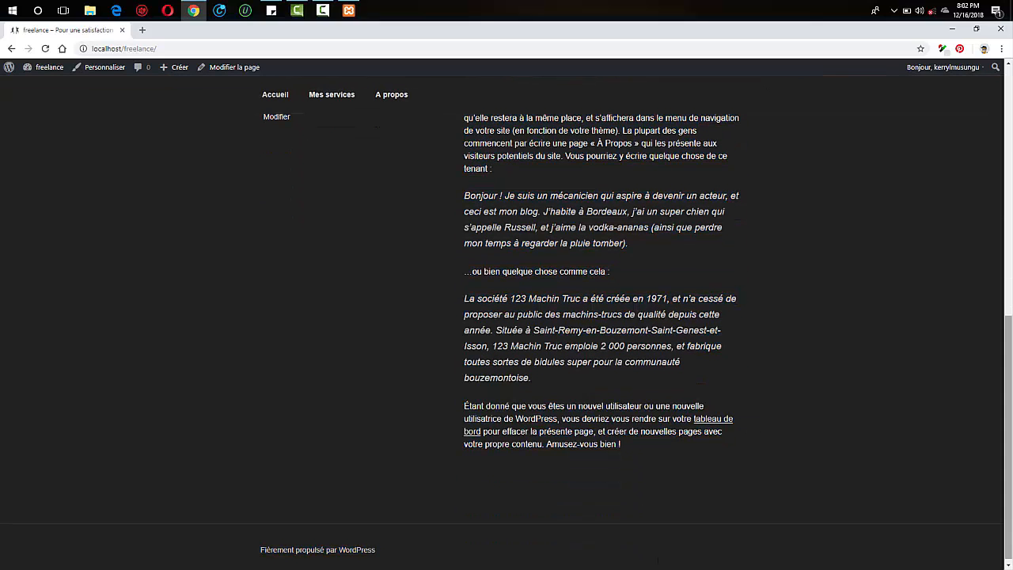
pyautogui.moveTo(1011, 476); pyautogui.dragTo(1011, 478)
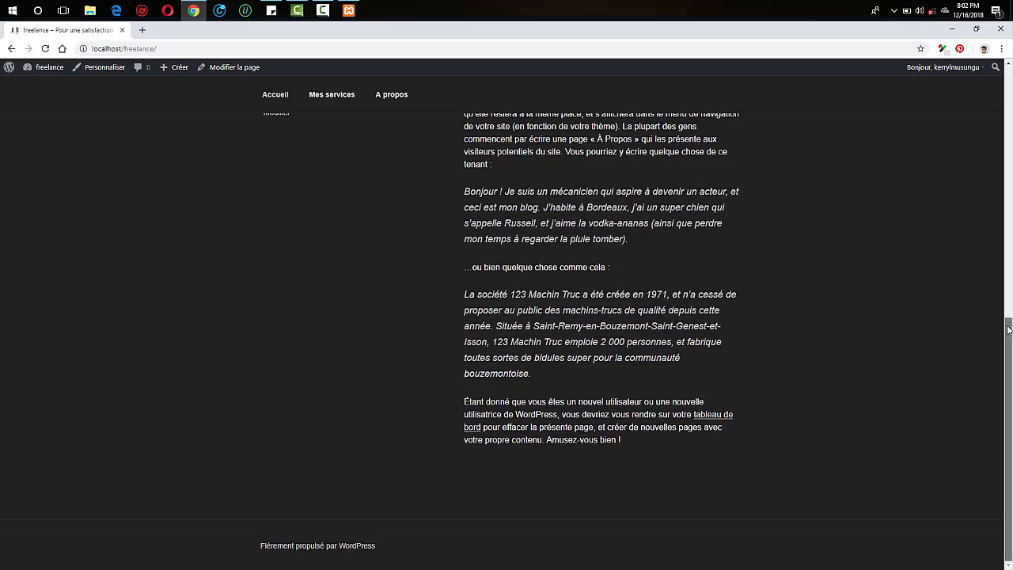
pyautogui.moveTo(1010, 324); pyautogui.dragTo(1010, 104)
pyautogui.scroll(-2, 553, 316)
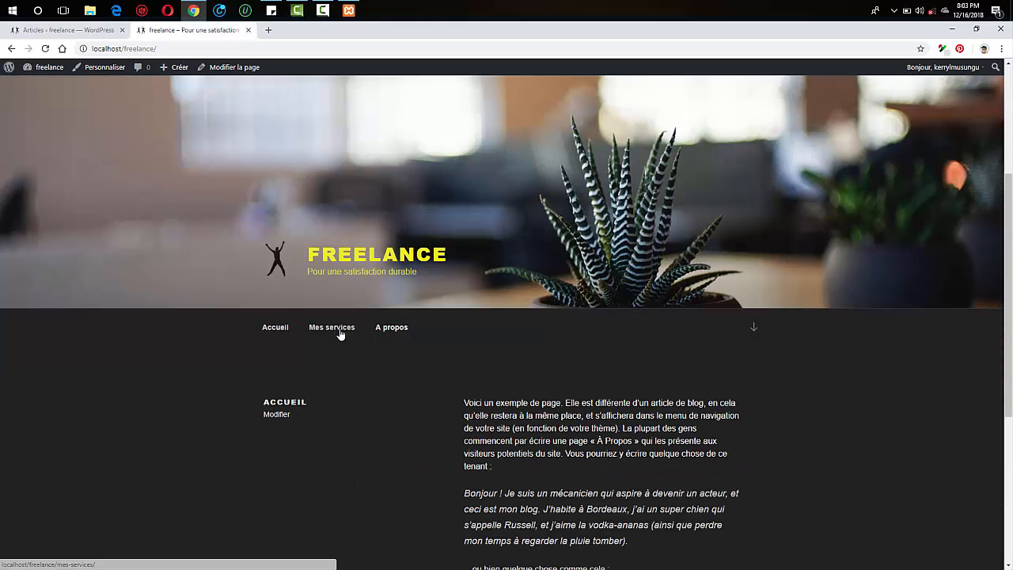
pyautogui.click(339, 327)
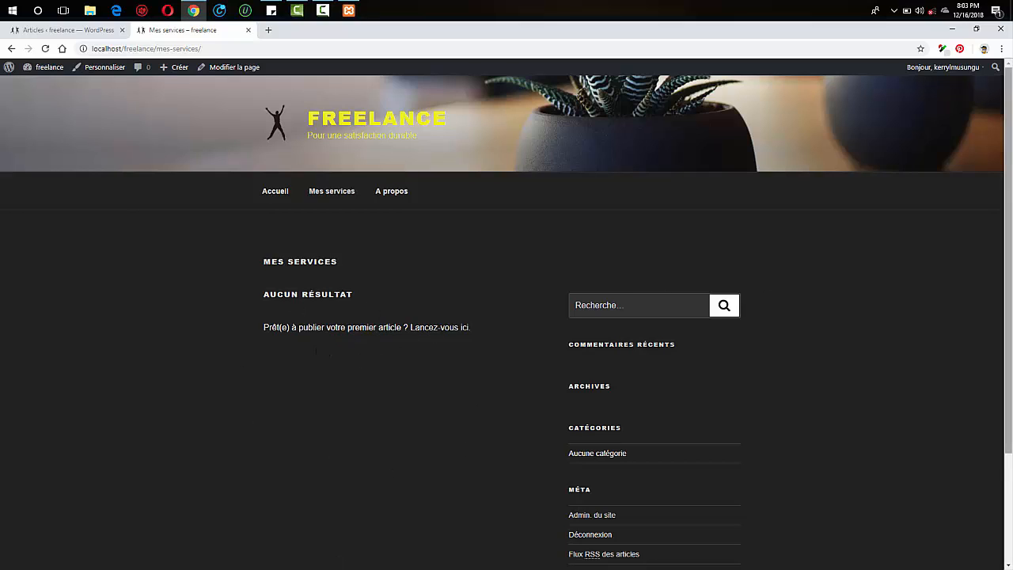
pyautogui.click(392, 194)
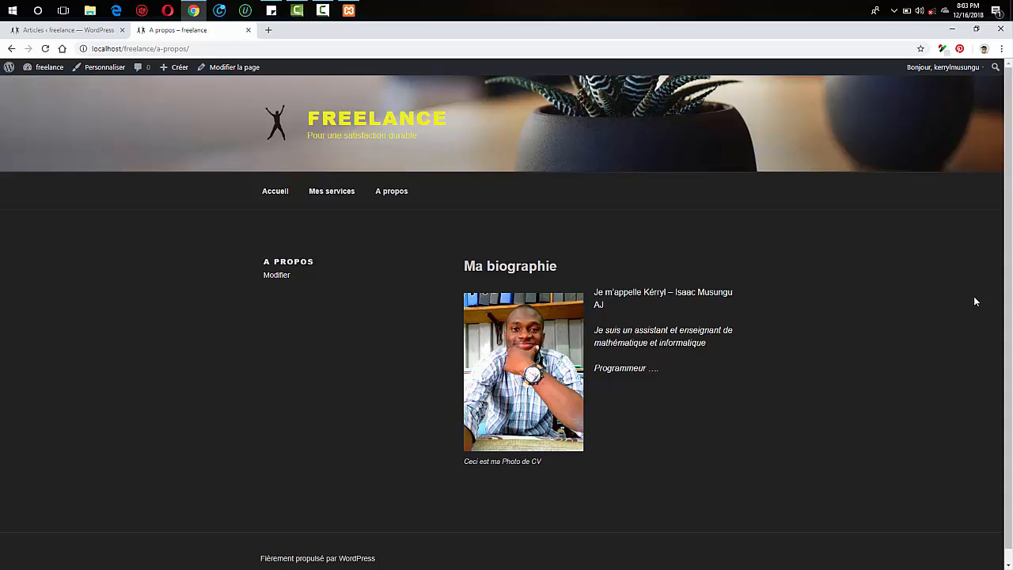
pyautogui.scroll(-1, 1011, 243)
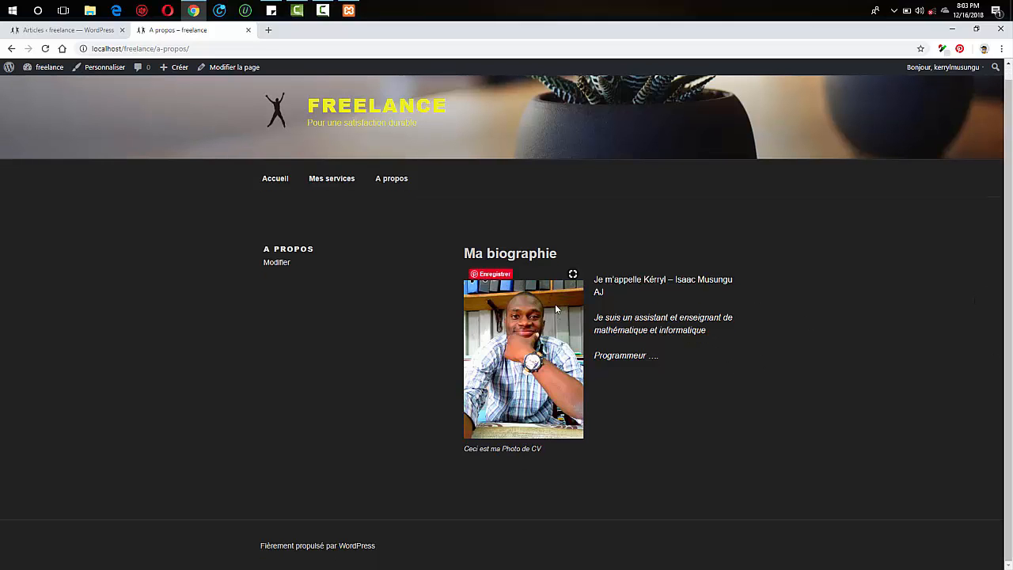
# Switch to the WordPress administration, go to its dashboard and open the list of all articles.
pyautogui.click(54, 30)
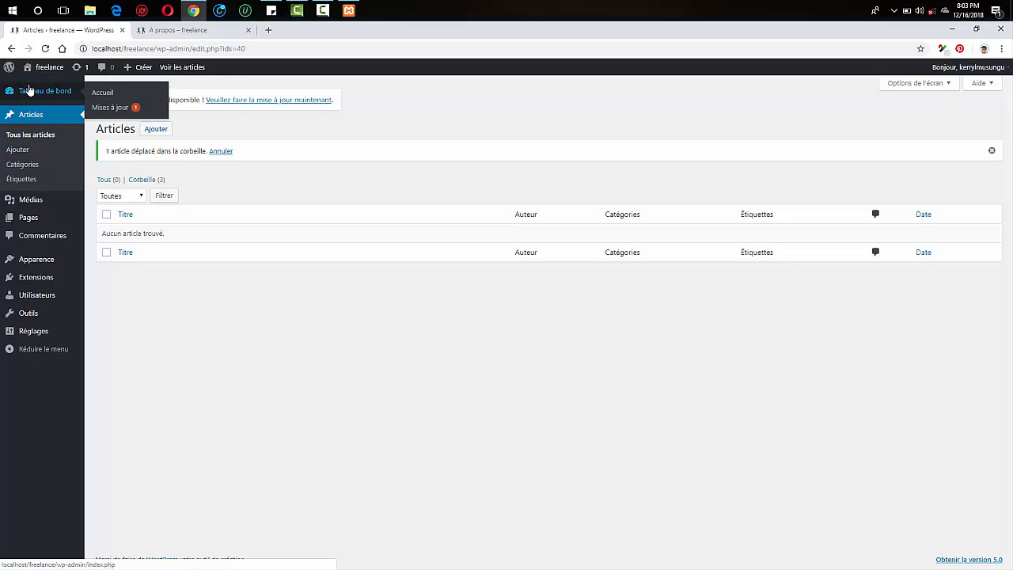
pyautogui.click(28, 89)
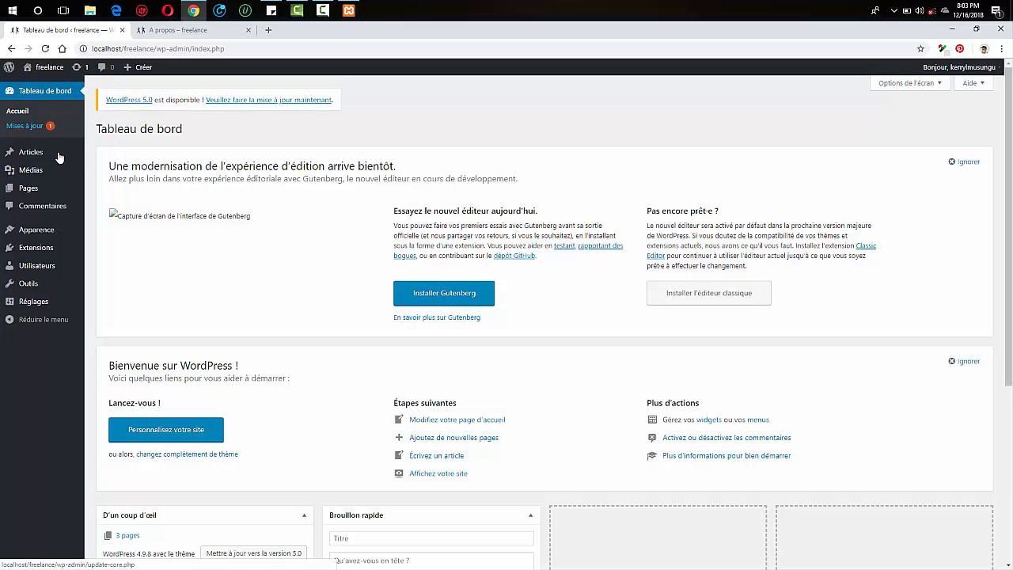
pyautogui.moveTo(43, 155)
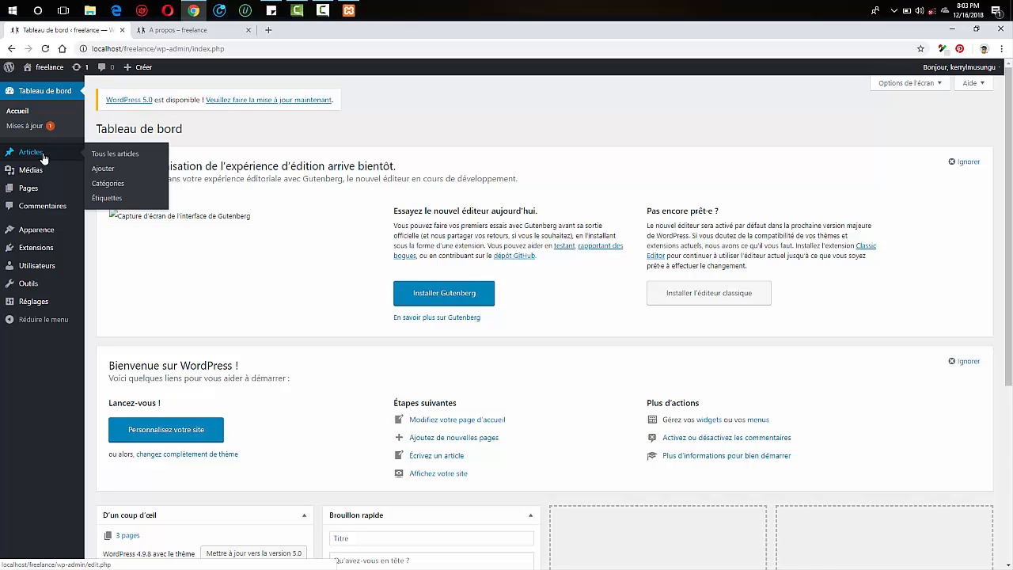
pyautogui.click(105, 160)
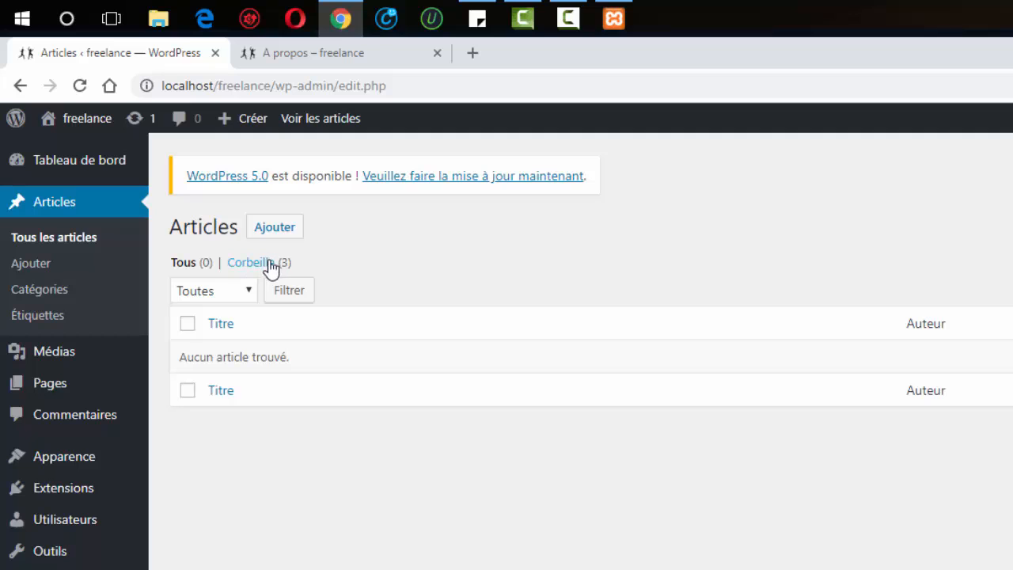
# Restore the article "Bonjour tout le monde !" from the trash and return to the list of all articles.
pyautogui.click(259, 267)
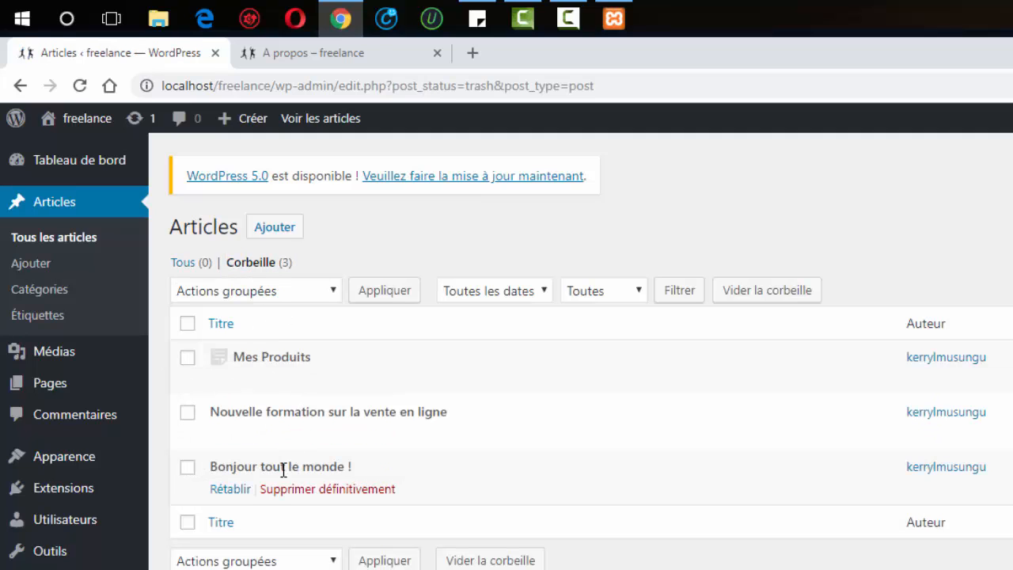
pyautogui.click(231, 490)
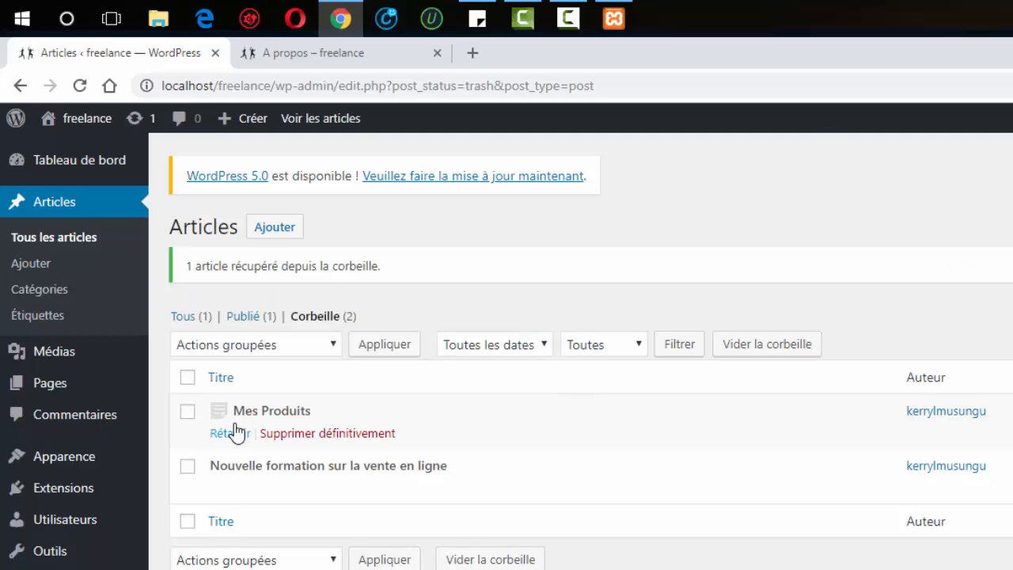
pyautogui.click(196, 320)
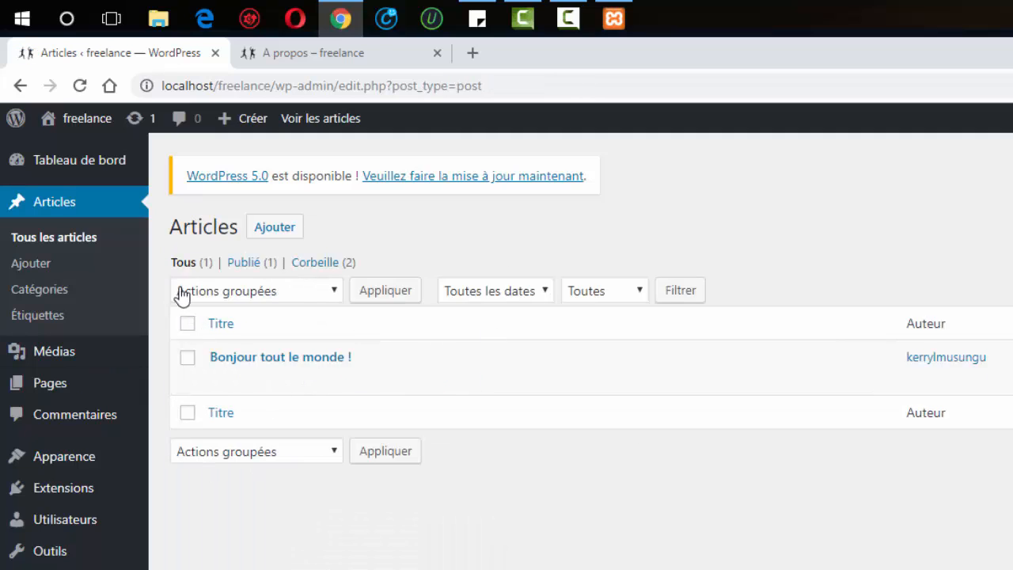
pyautogui.moveTo(451, 386)
pyautogui.moveTo(250, 390)
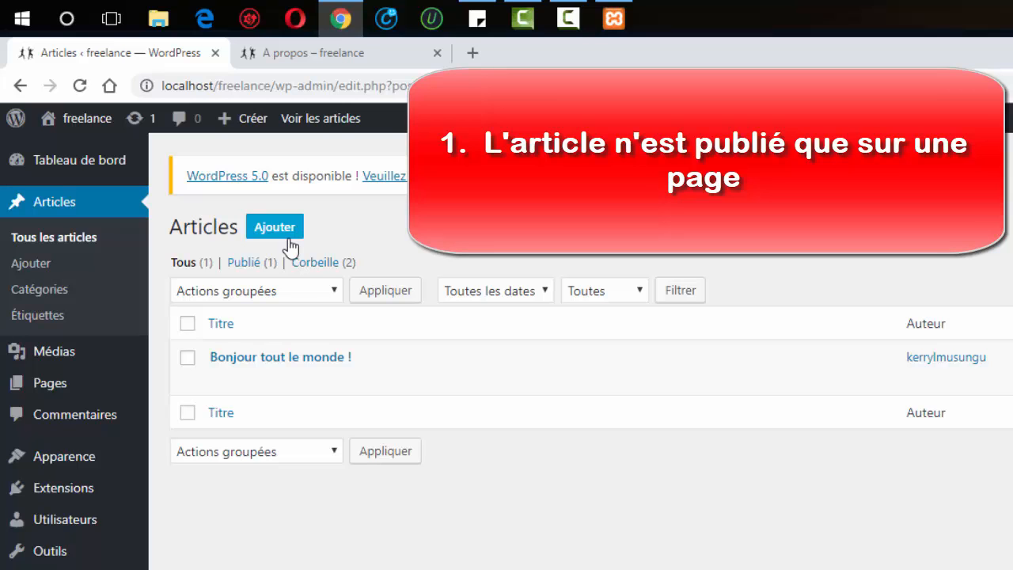
# Examine the site's Accueil page from header to end of content and compare it with the articles list in the administration.
pyautogui.click(298, 66)
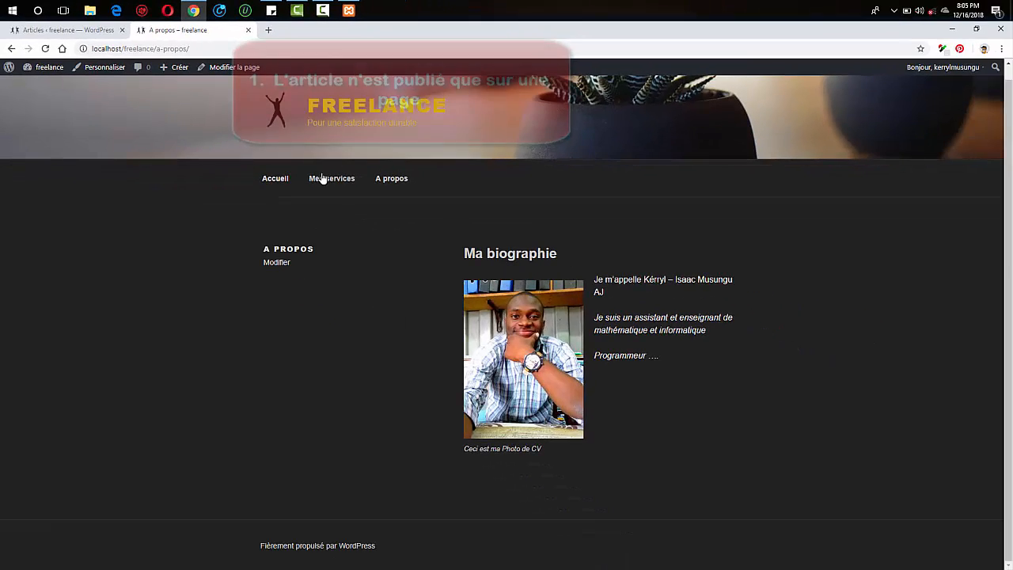
pyautogui.click(274, 180)
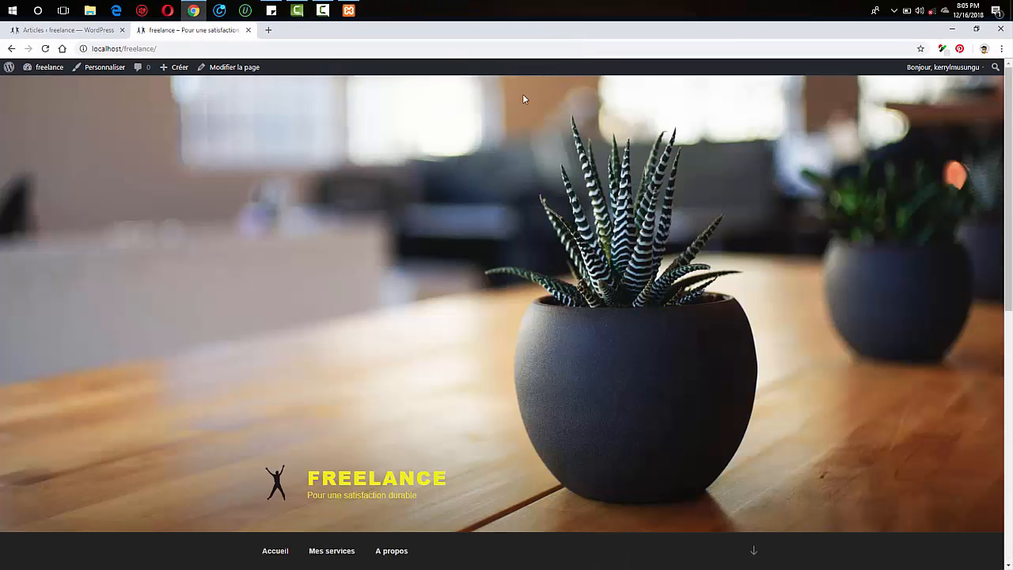
pyautogui.moveTo(1010, 114); pyautogui.dragTo(1011, 274)
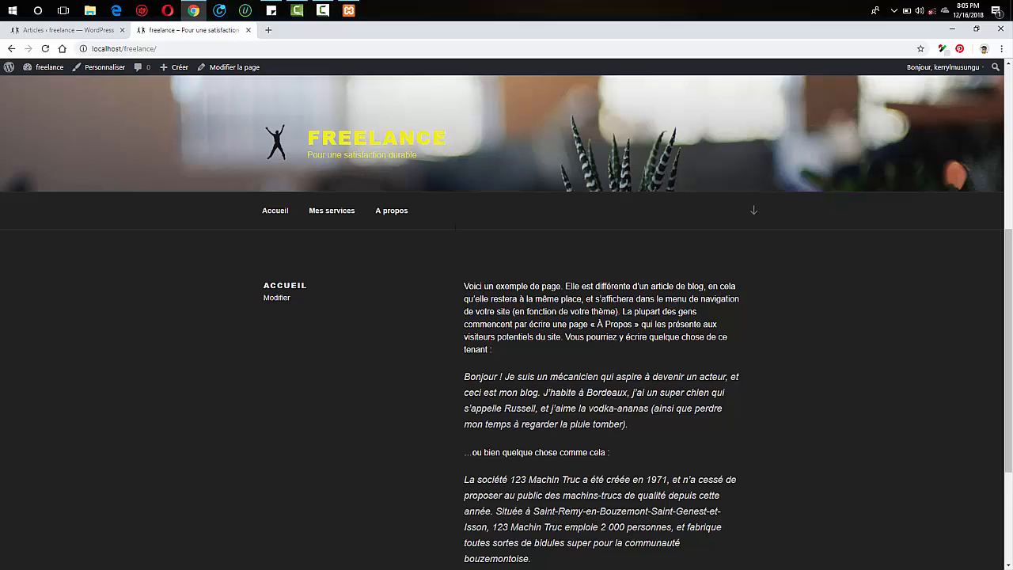
pyautogui.moveTo(1011, 293); pyautogui.dragTo(1012, 131)
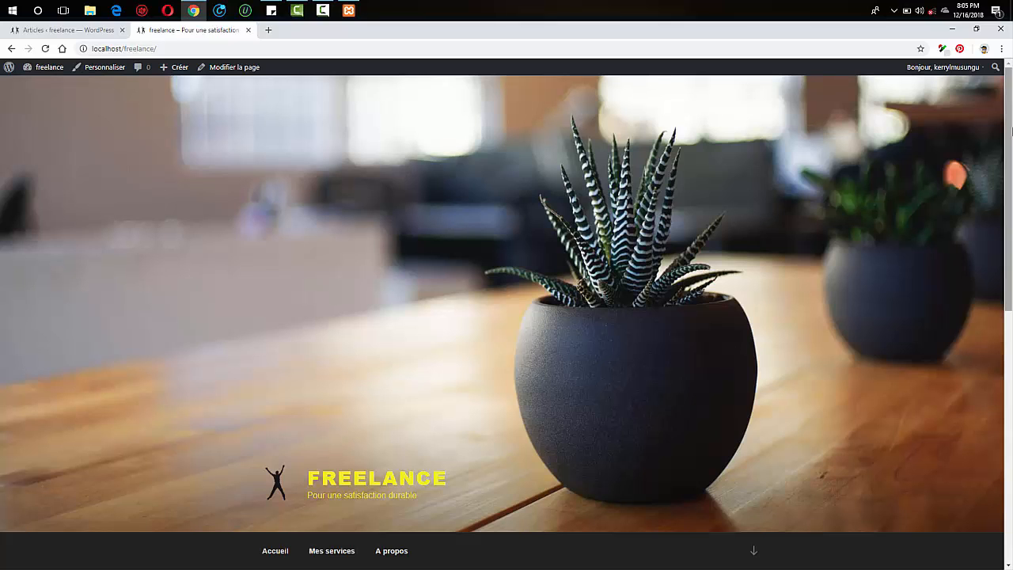
pyautogui.click(72, 30)
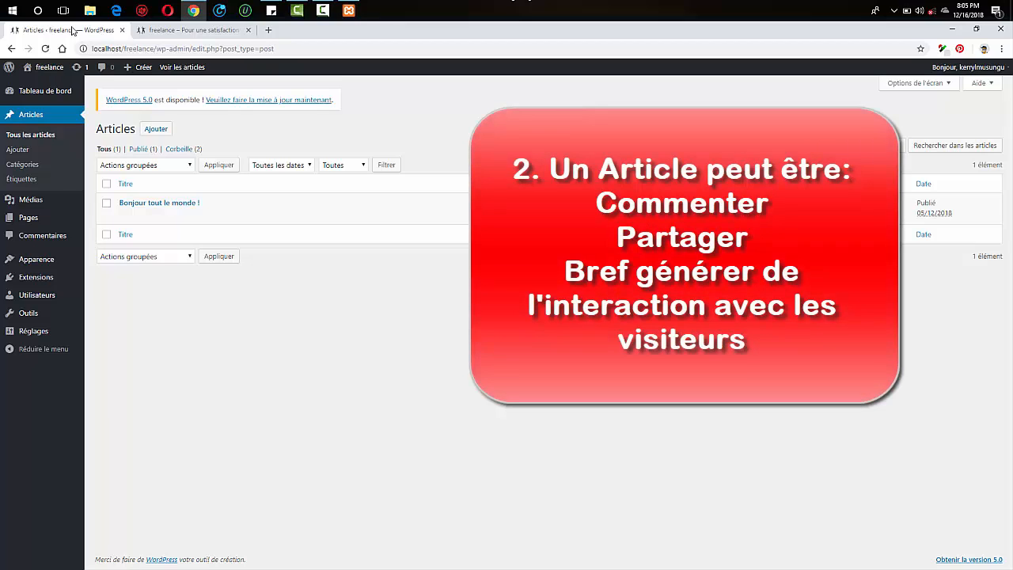
pyautogui.click(167, 30)
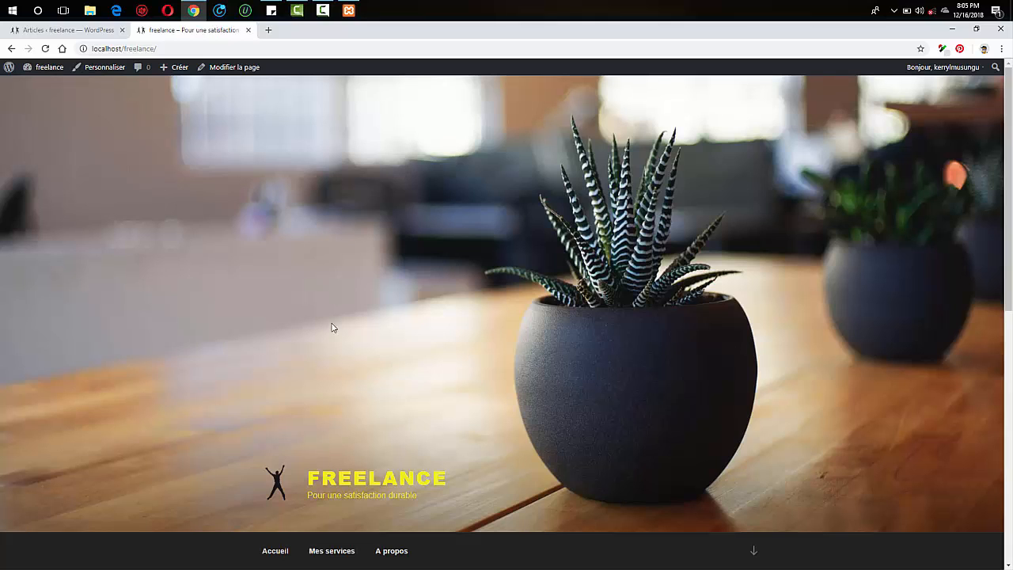
pyautogui.scroll(-1, 332, 327)
pyautogui.scroll(-7, 1011, 385)
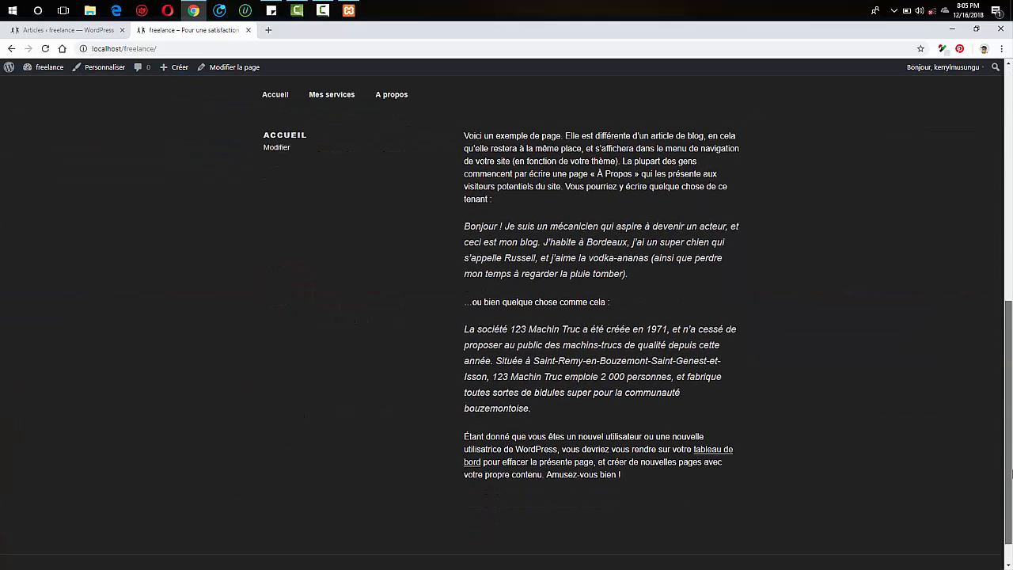
pyautogui.moveTo(1010, 386); pyautogui.dragTo(1011, 216)
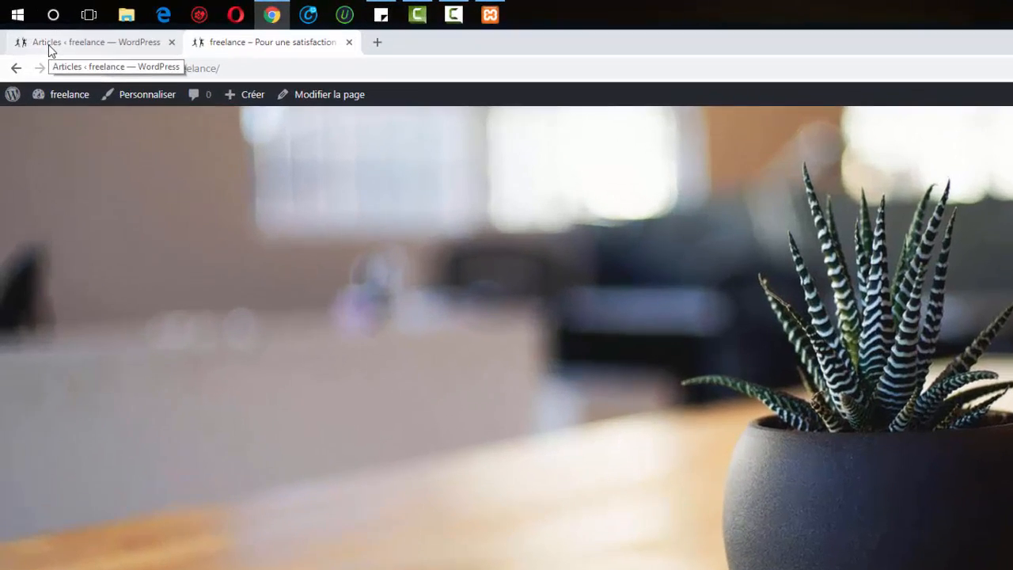
# Move the article "Bonjour tout le monde !" to the trash in the administration and start a new article.
pyautogui.click(35, 35)
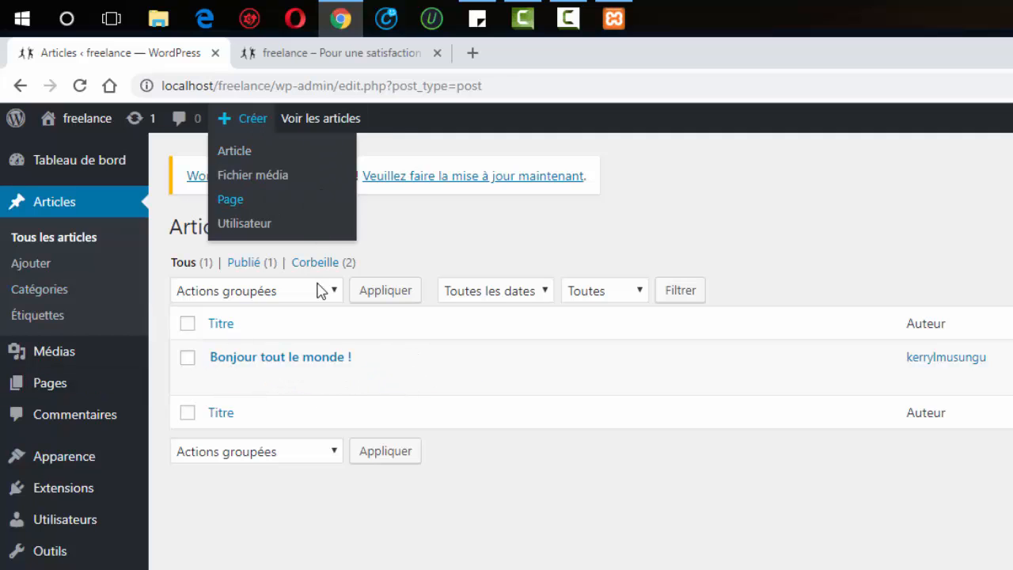
pyautogui.click(402, 379)
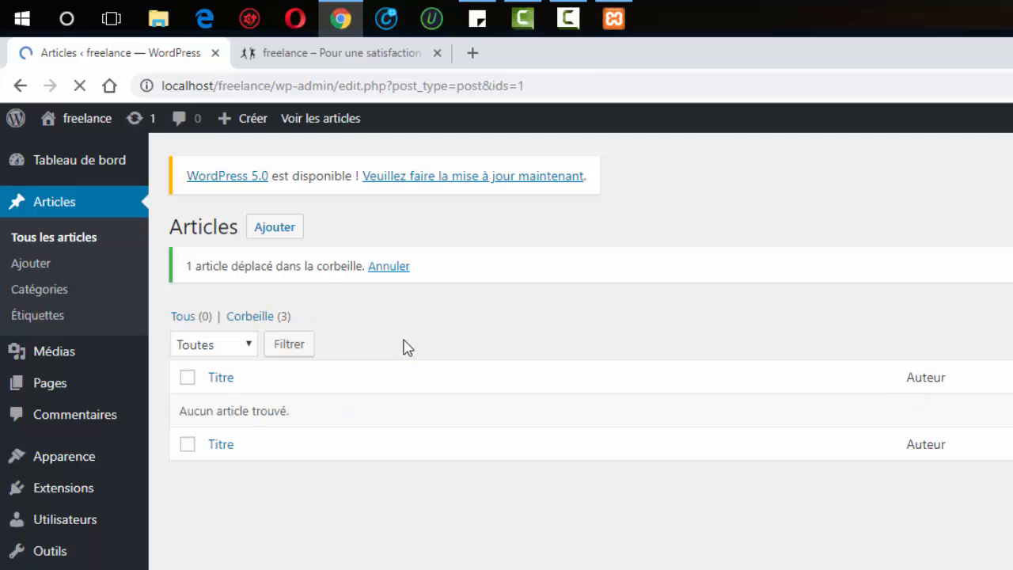
pyautogui.click(267, 227)
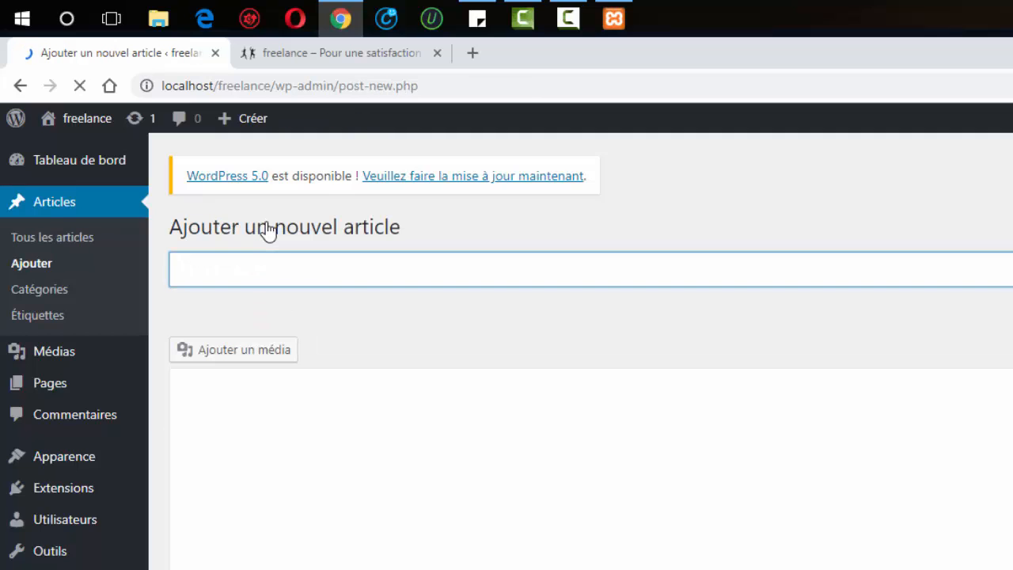
# Enter "Mes Produits" as the title of the new article.
pyautogui.write('M')
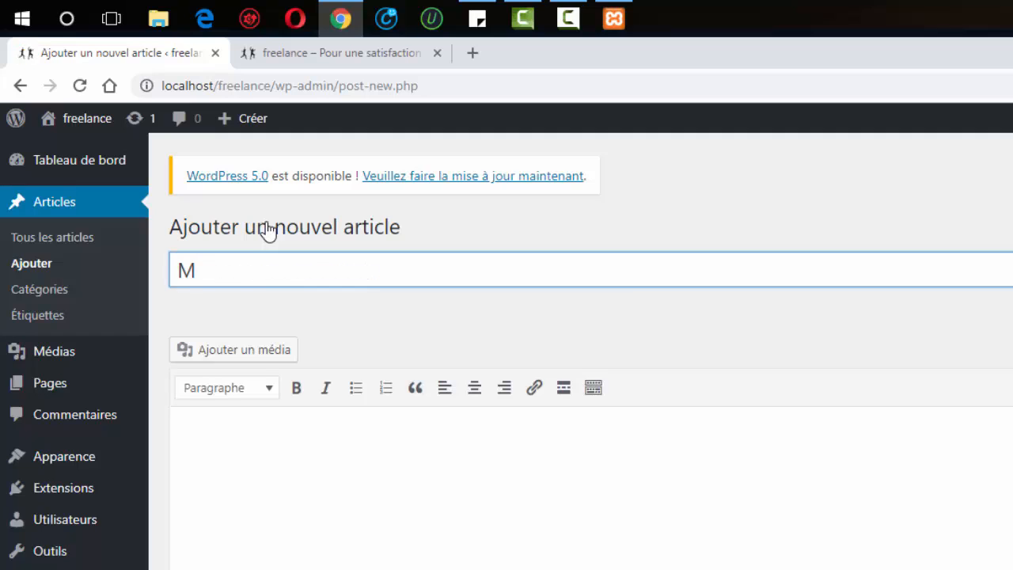
pyautogui.write('eq')
pyautogui.press('BackSpace')
pyautogui.write('s Prody')
pyautogui.press('BackSpace')
pyautogui.write('uit')
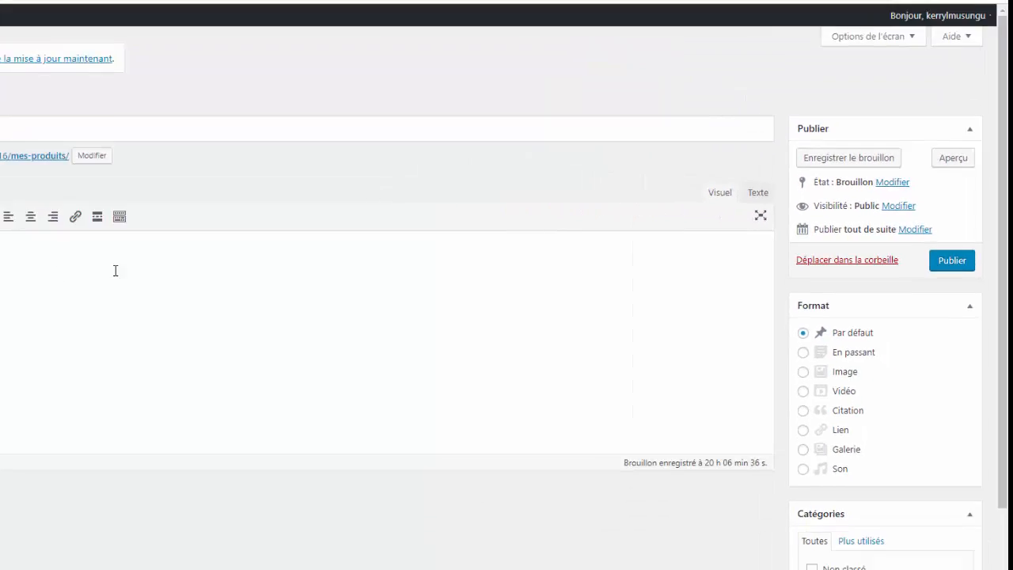
# Write "Visitez mes produits de qualité supérieure" as the body text of the article.
pyautogui.write('Vi')
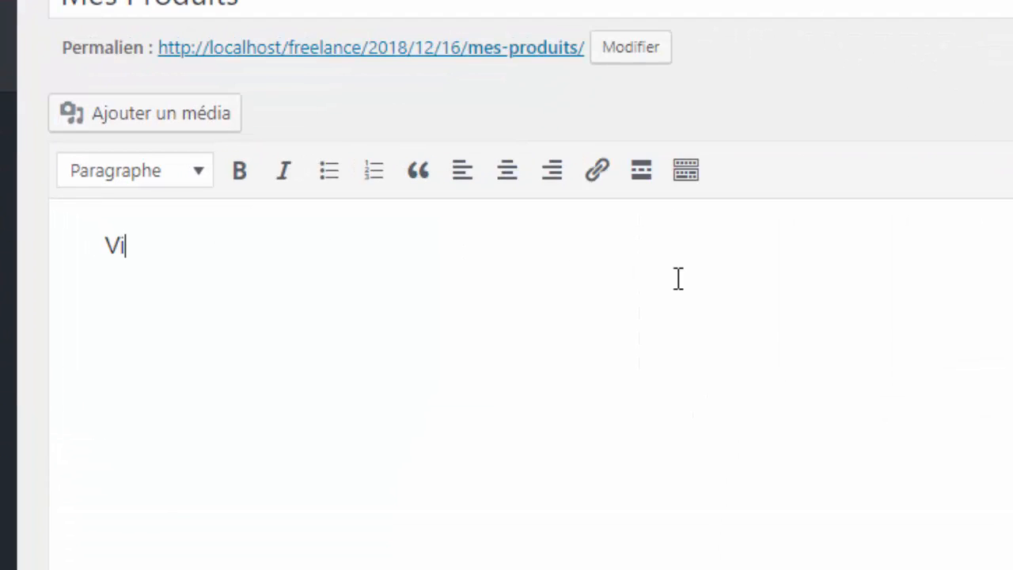
pyautogui.write('sitez mzs')
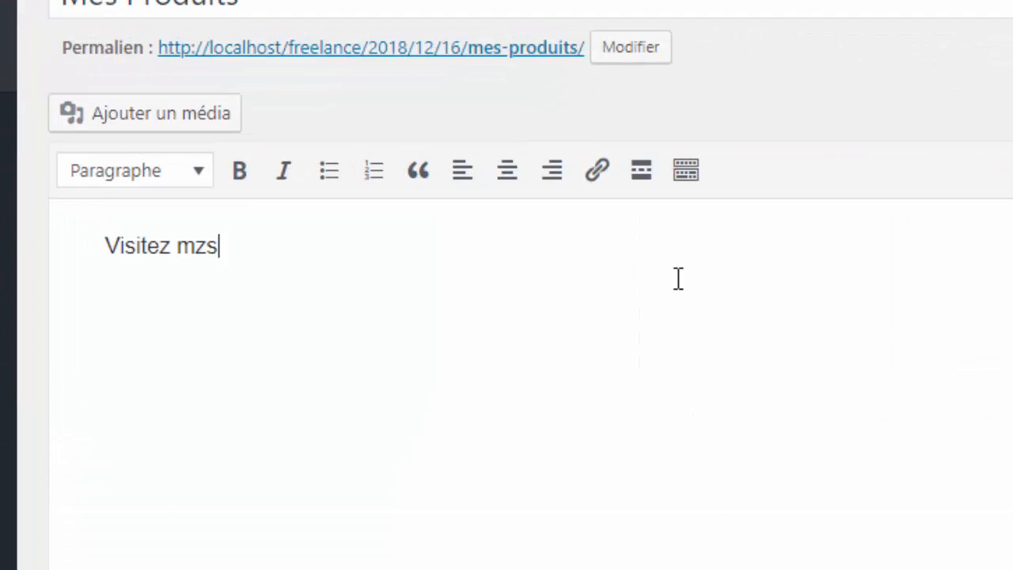
pyautogui.press('BackSpace')
pyautogui.press('BackSpace')
pyautogui.press('BackSpace')
pyautogui.write('es produit de')
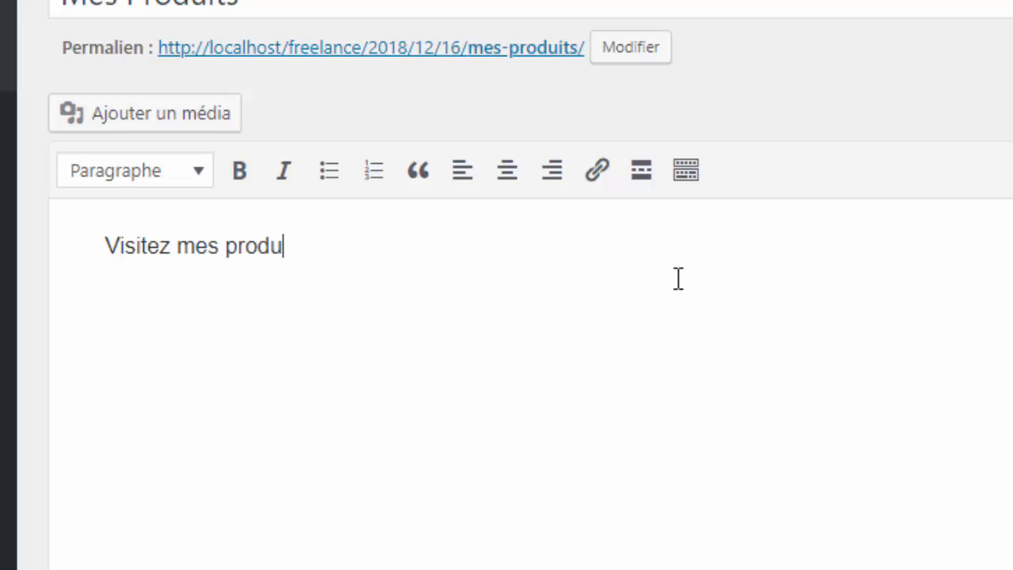
pyautogui.press('BackSpace')
pyautogui.press('BackSpace')
pyautogui.press('BackSpace')
pyautogui.press('BackSpace')
pyautogui.write('s de qua')
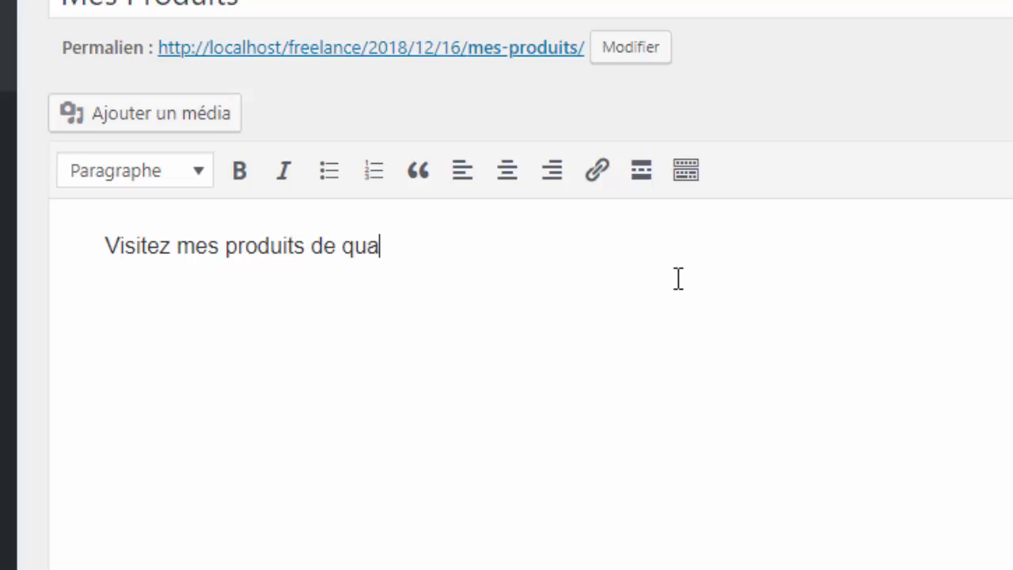
pyautogui.write('lité s')
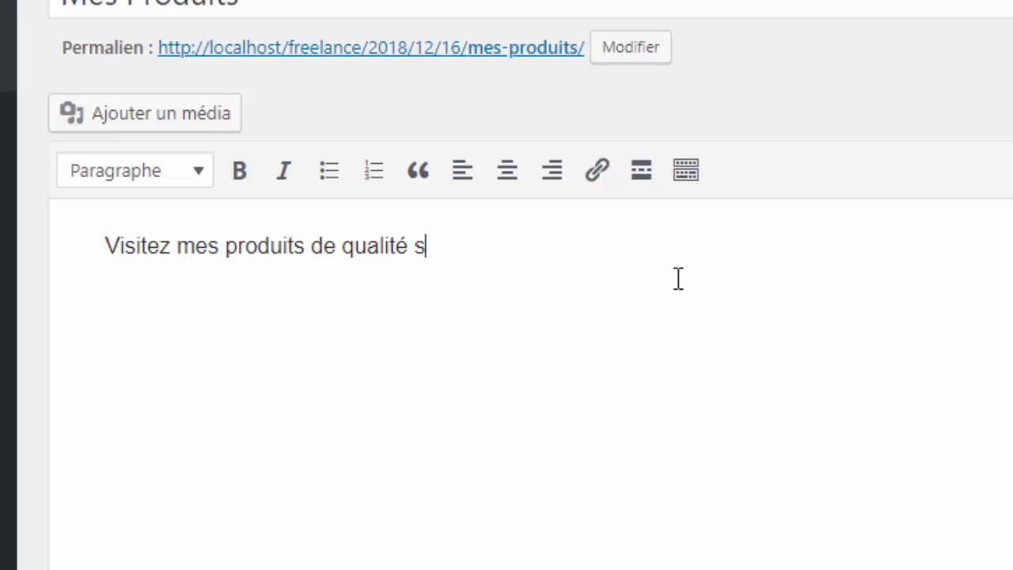
pyautogui.write('upéroe')
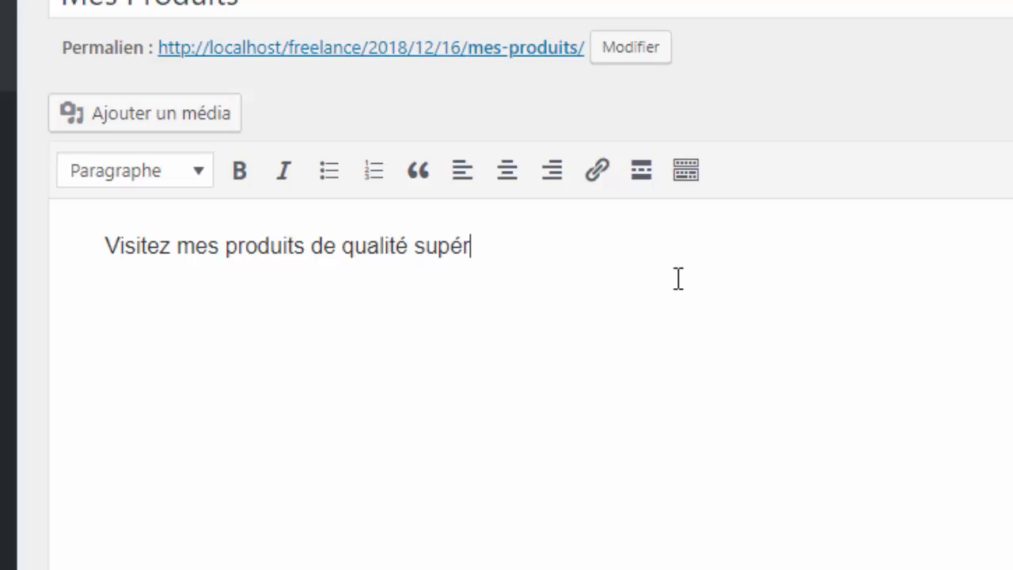
pyautogui.press('BackSpace')
pyautogui.press('BackSpace')
pyautogui.write('ieure')
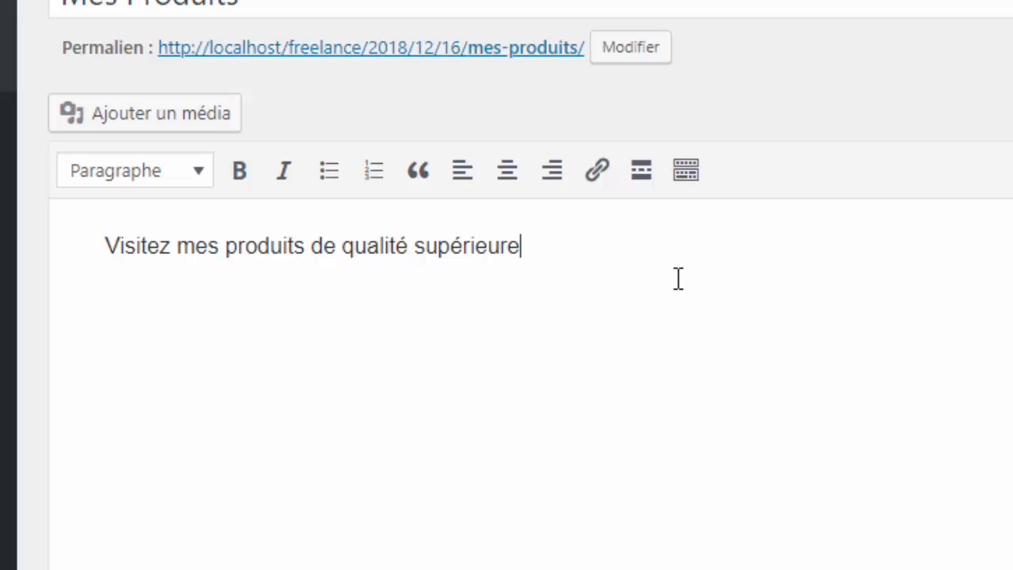
# Format the article's whole body sentence as bold and italic, and publish the article.
pyautogui.moveTo(624, 260); pyautogui.dragTo(9, 274)
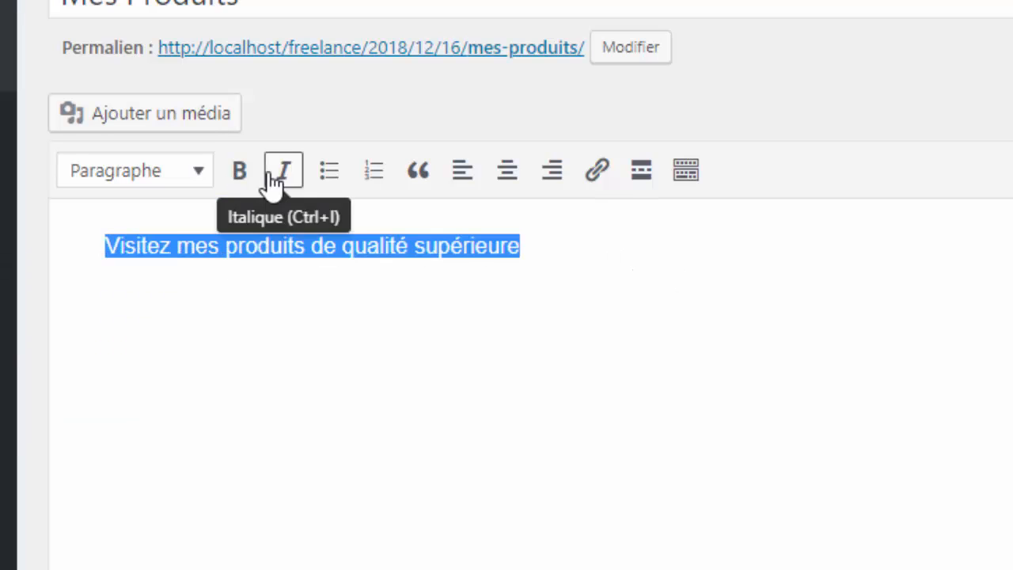
pyautogui.click(237, 181)
pyautogui.click(284, 191)
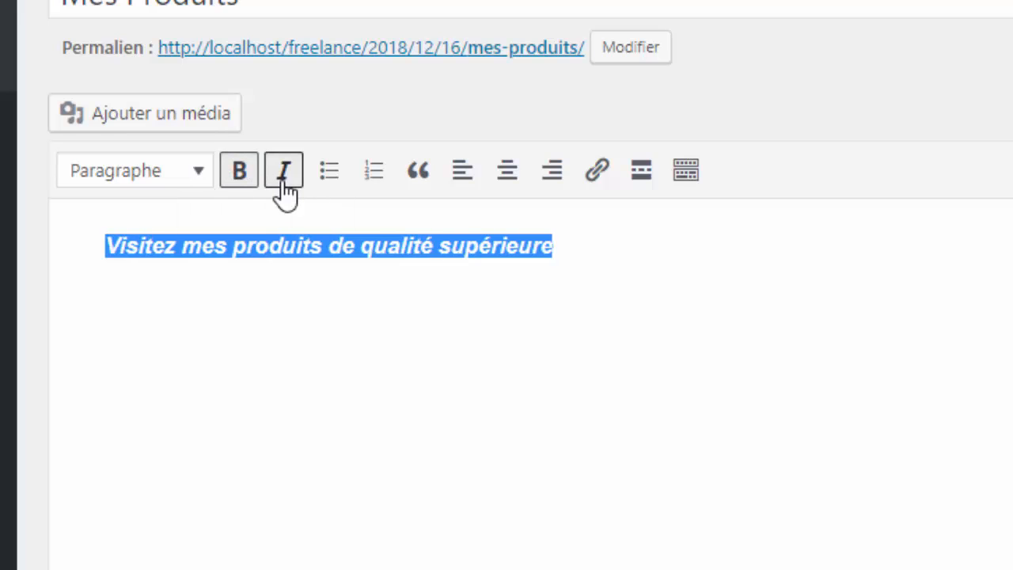
pyautogui.click(330, 190)
pyautogui.click(331, 191)
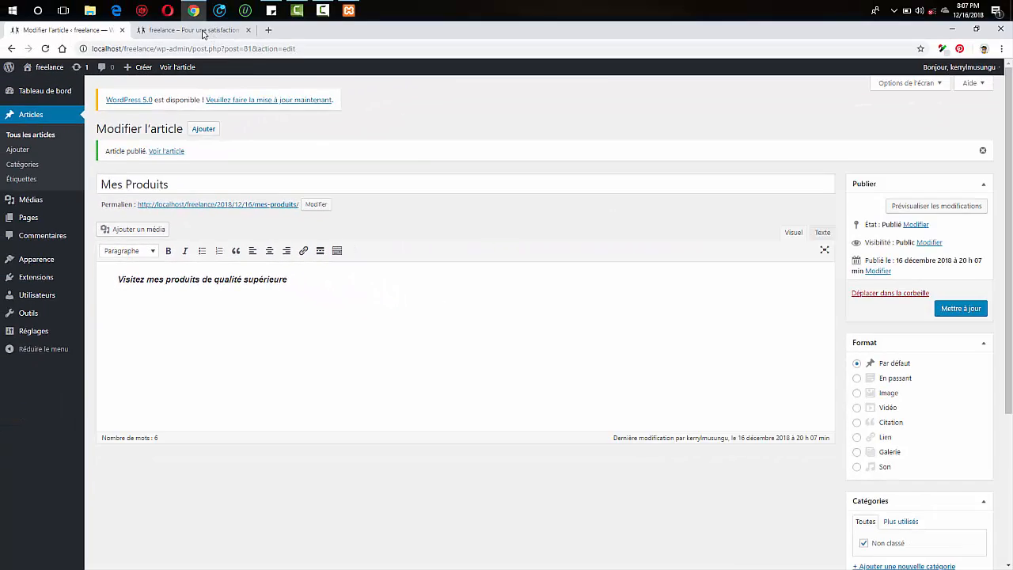
# On the public site, open the Mes services page and examine the article "Mes Produits" and its body text.
pyautogui.click(202, 32)
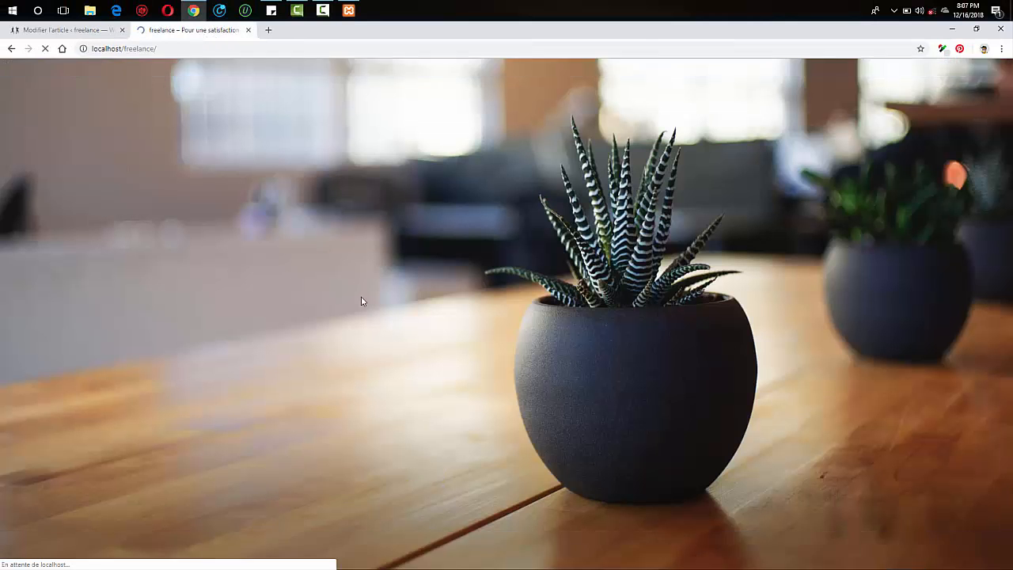
pyautogui.moveTo(1010, 129); pyautogui.dragTo(1011, 295)
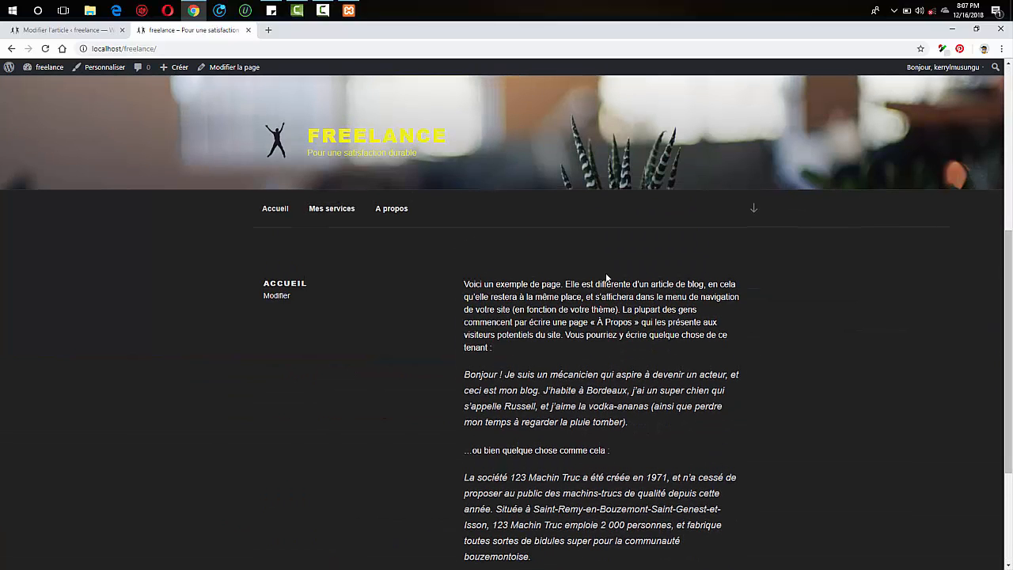
pyautogui.click(344, 212)
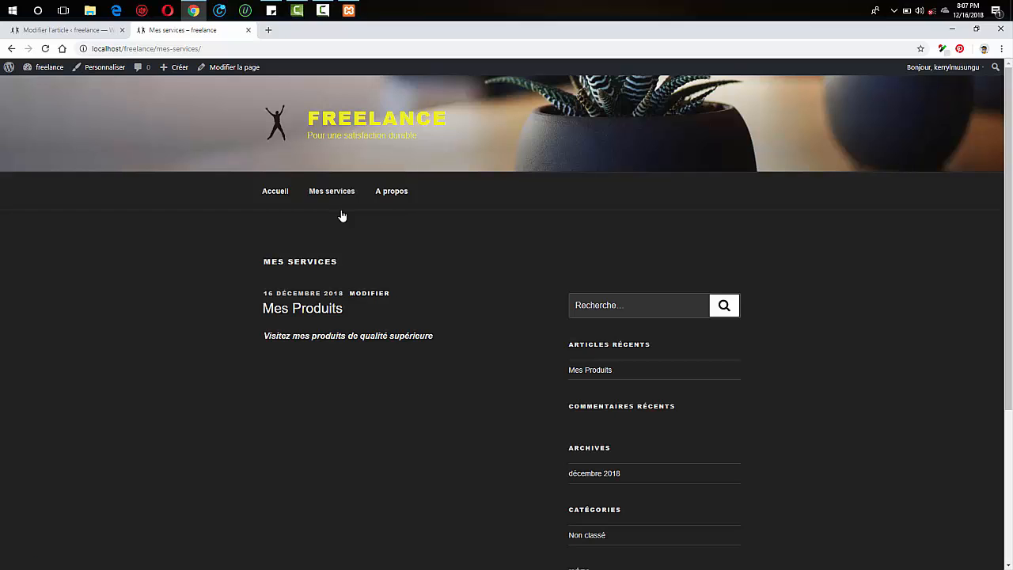
pyautogui.scroll(-3, 880, 264)
pyautogui.scroll(3, 880, 264)
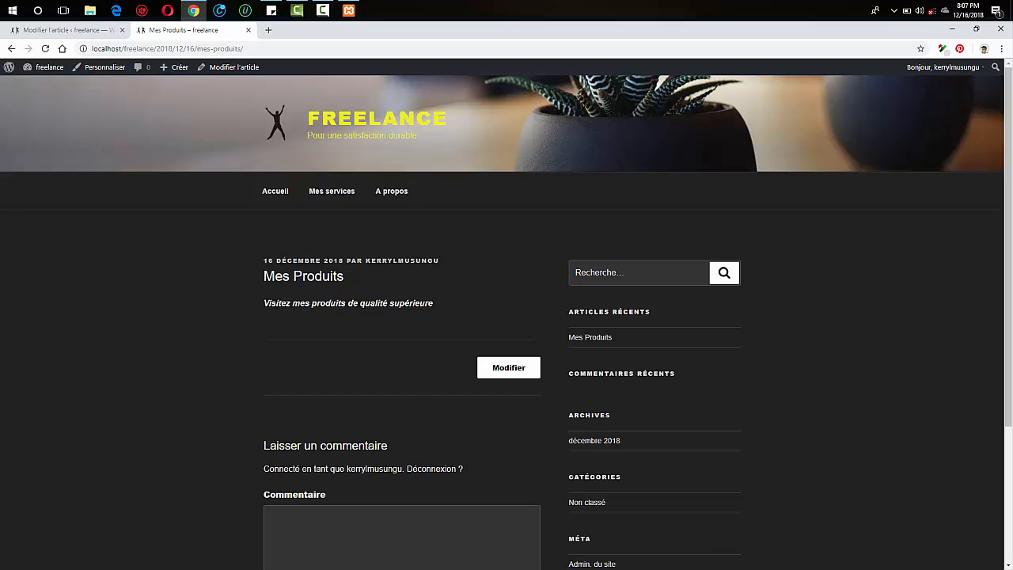
pyautogui.tripleClick(275, 303)
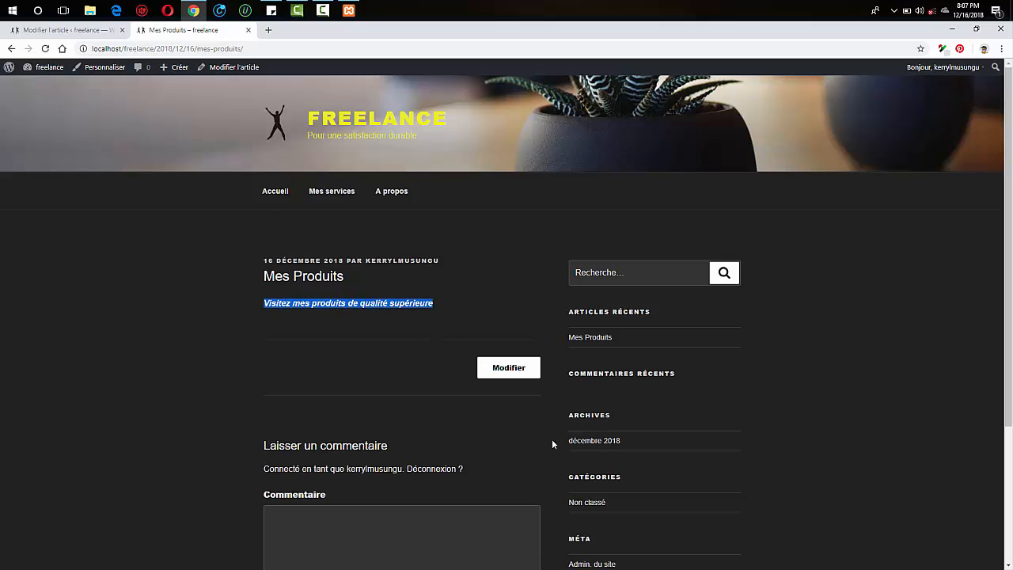
# Try out placeholder text in the comment field below the article "Mes Produits" and clear it.
pyautogui.click(333, 545)
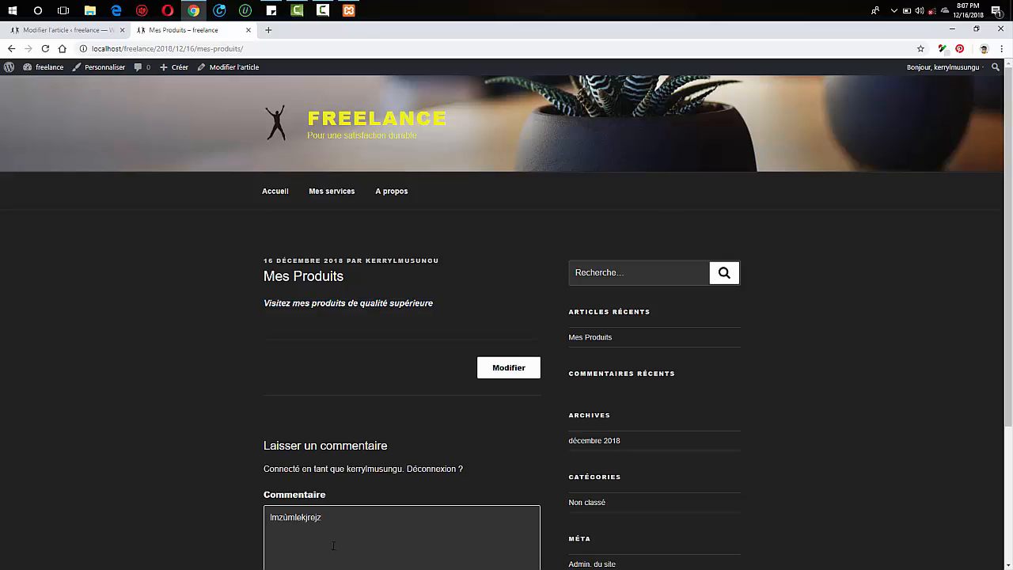
pyautogui.press('BackSpace')
pyautogui.press('BackSpace')
pyautogui.press('BackSpace')
pyautogui.press('BackSpace')
pyautogui.press('BackSpace')
pyautogui.press('BackSpace')
pyautogui.press('BackSpace')
pyautogui.press('BackSpace')
pyautogui.press('BackSpace')
pyautogui.press('BackSpace')
pyautogui.press('BackSpace')
pyautogui.press('BackSpace')
pyautogui.press('BackSpace')
# Return to editing the article "Mes Produits" in the administration and open the media library for adding media.
pyautogui.click(64, 32)
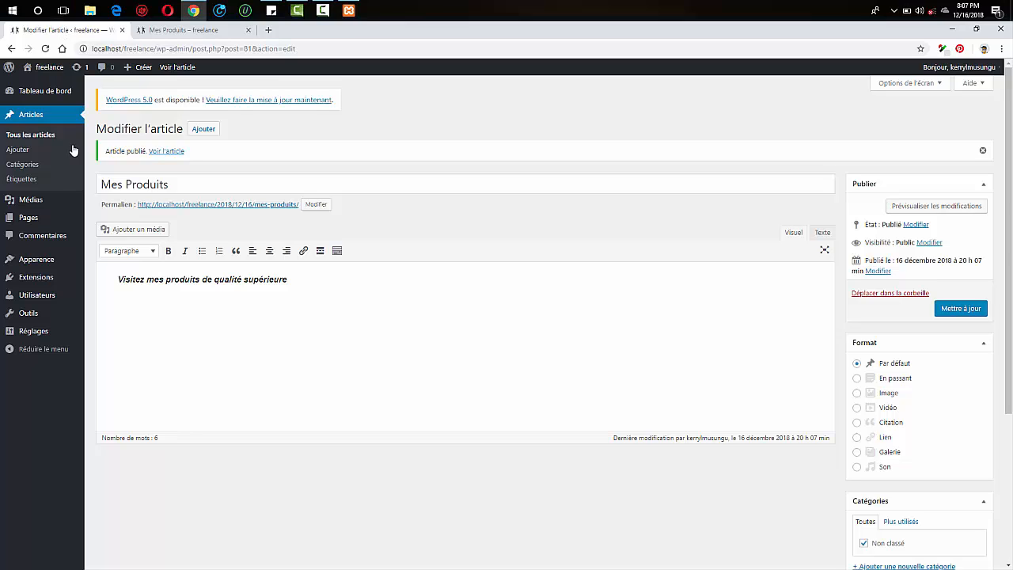
pyautogui.click(149, 233)
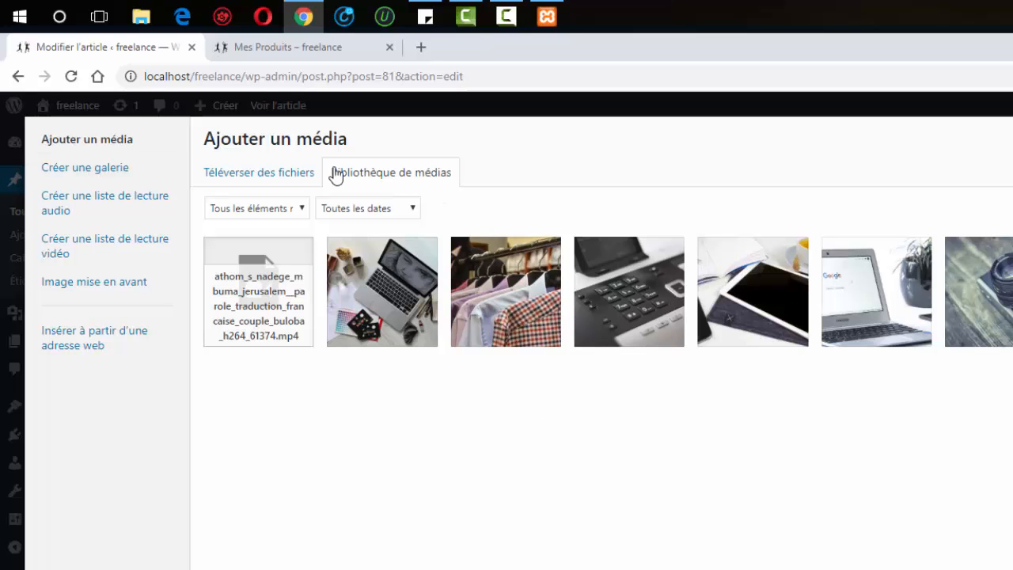
# Try to find a local file to upload in the Downloads folder, and return to the media library.
pyautogui.click(269, 180)
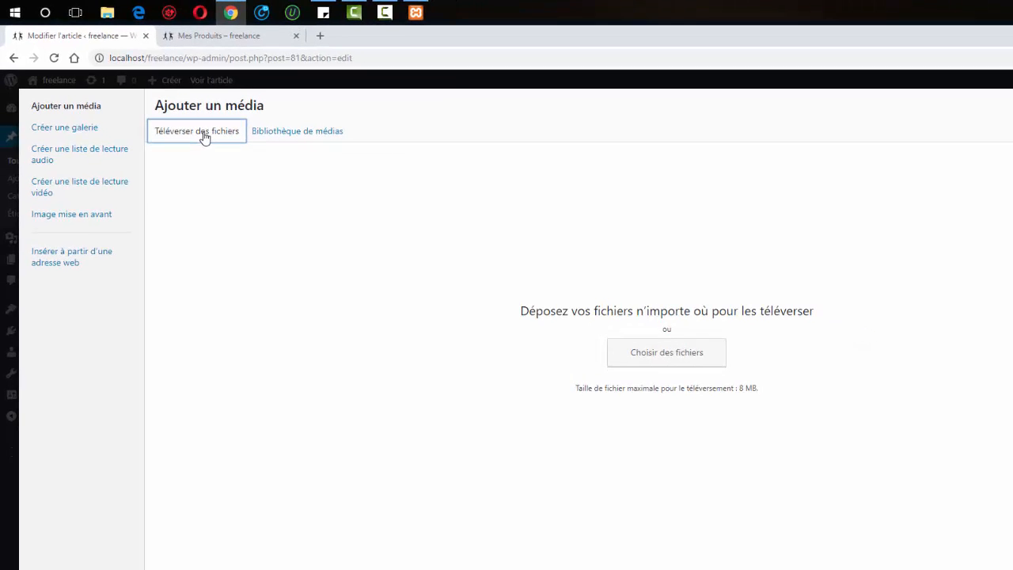
pyautogui.click(667, 357)
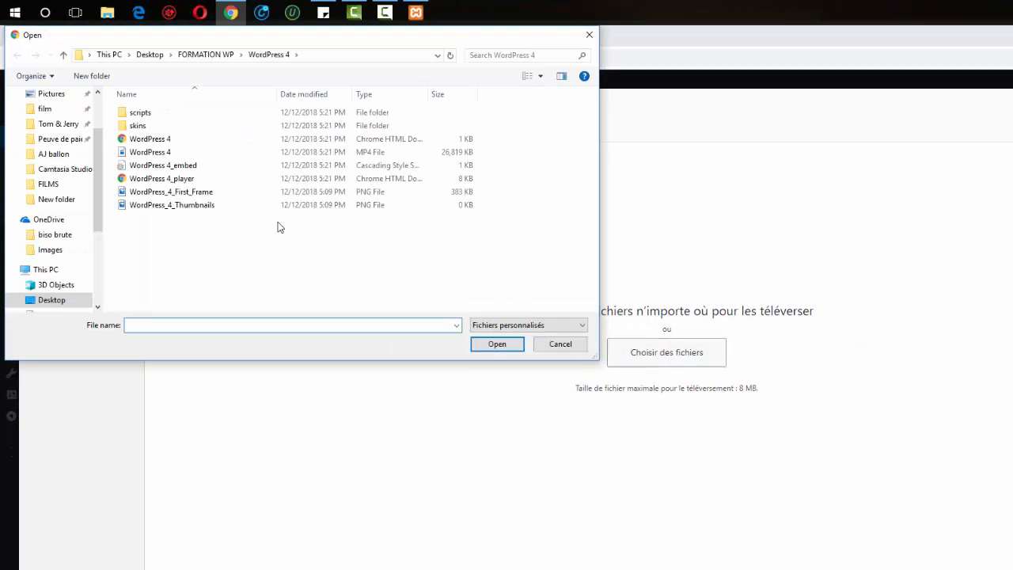
pyautogui.click(54, 250)
pyautogui.click(68, 138)
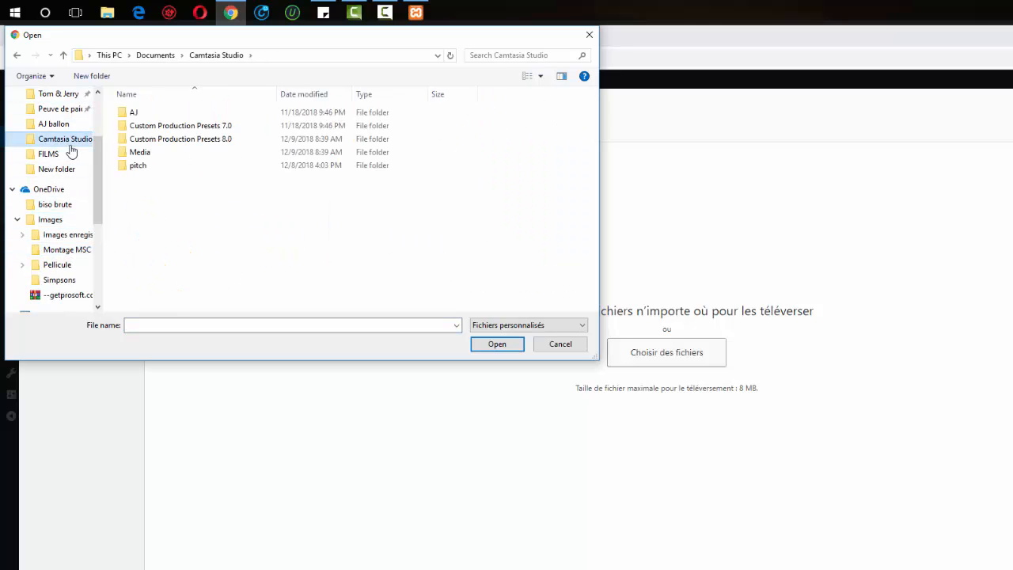
pyautogui.moveTo(95, 150); pyautogui.dragTo(97, 242)
pyautogui.click(58, 173)
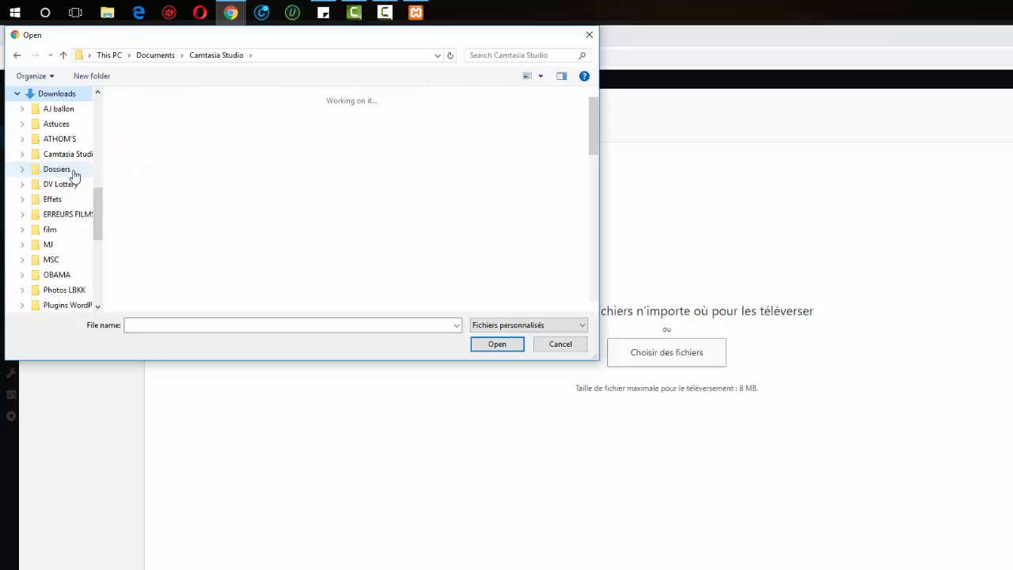
pyautogui.scroll(-10, 590, 293)
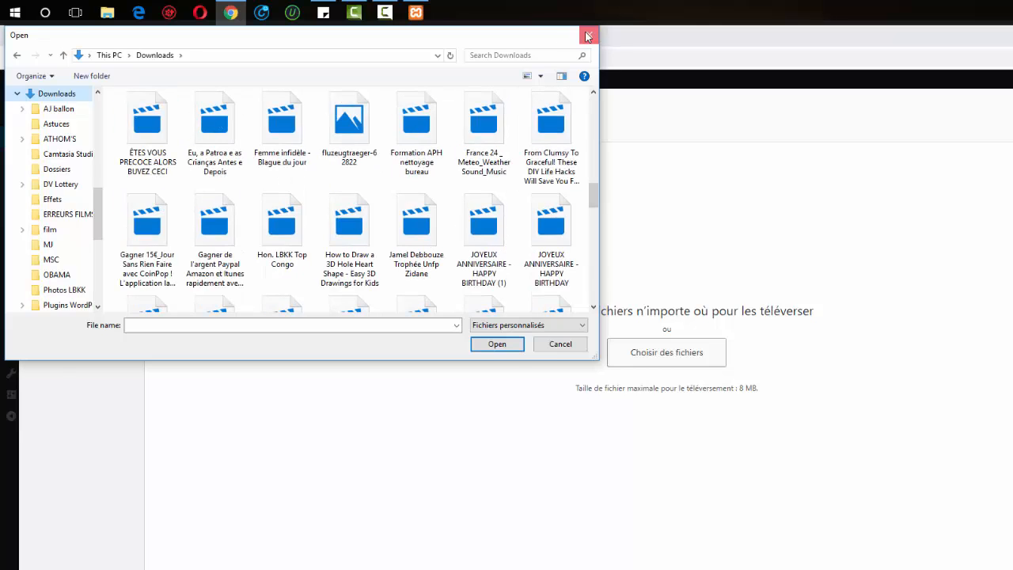
pyautogui.click(589, 34)
pyautogui.click(276, 134)
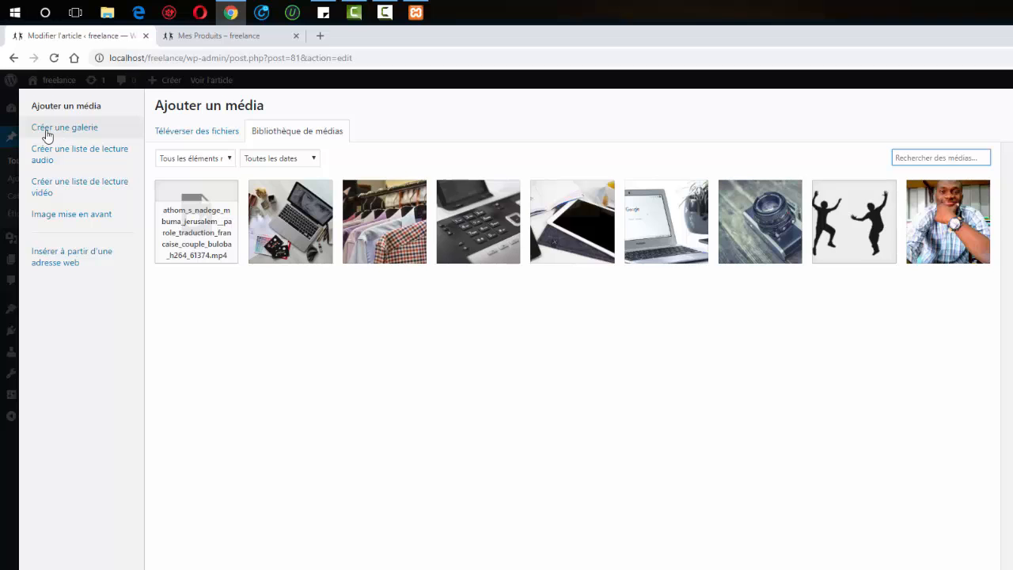
# Begin a new gallery and select the clothing rack, desk phone, tablet, Google laptop, camera, silhouettes and portrait images.
pyautogui.click(72, 136)
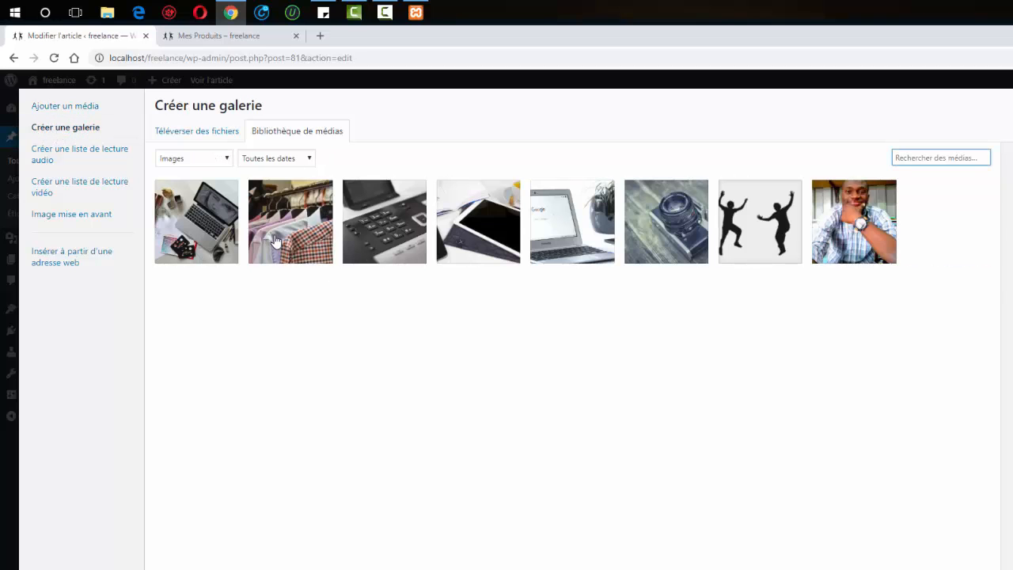
pyautogui.click(276, 241)
pyautogui.click(411, 250)
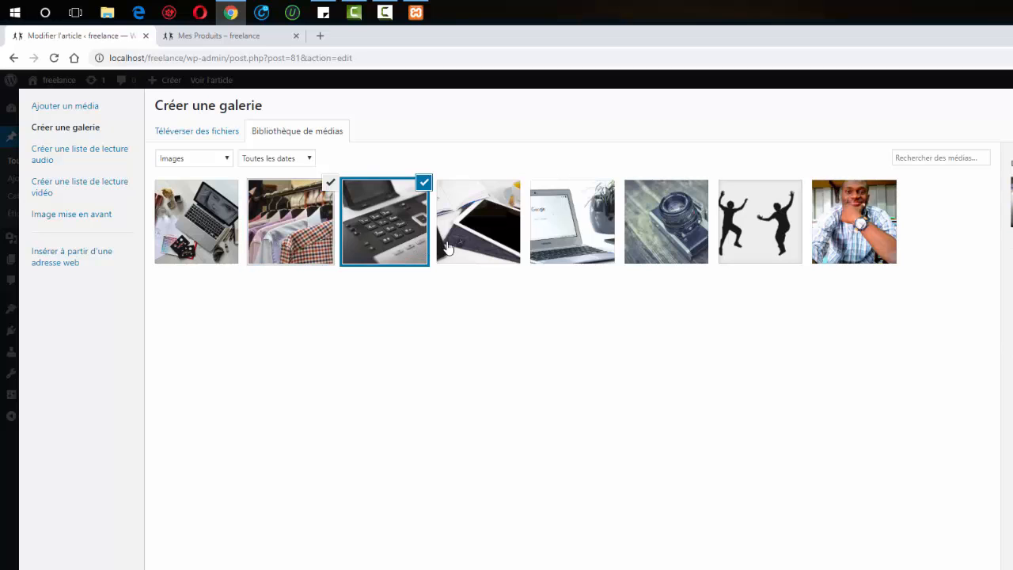
pyautogui.click(473, 251)
pyautogui.click(581, 250)
pyautogui.click(663, 242)
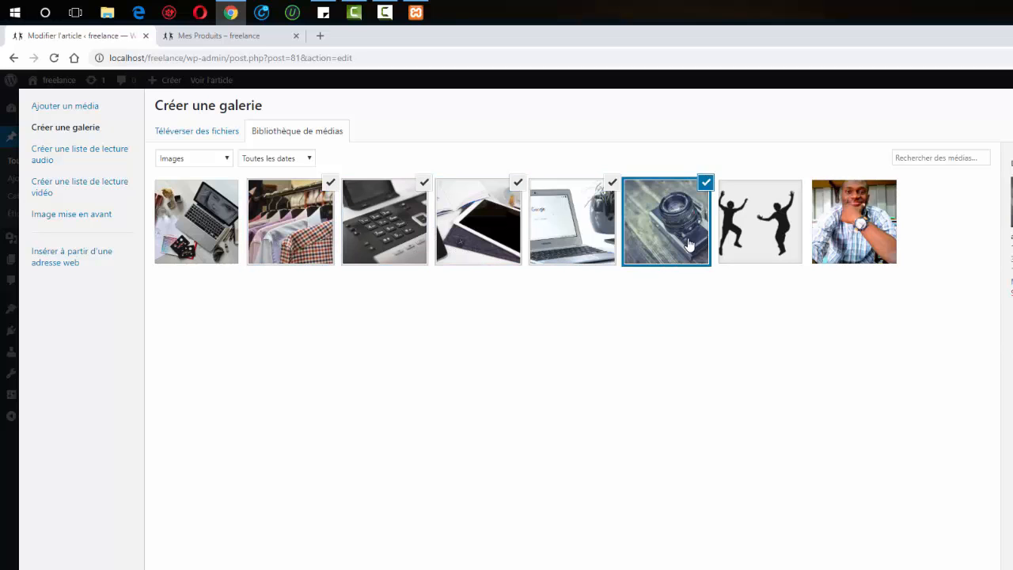
pyautogui.click(751, 253)
pyautogui.click(842, 245)
# Remove the portrait photo from the gallery selection and pick the photo of the open laptop on the desk.
pyautogui.click(803, 245)
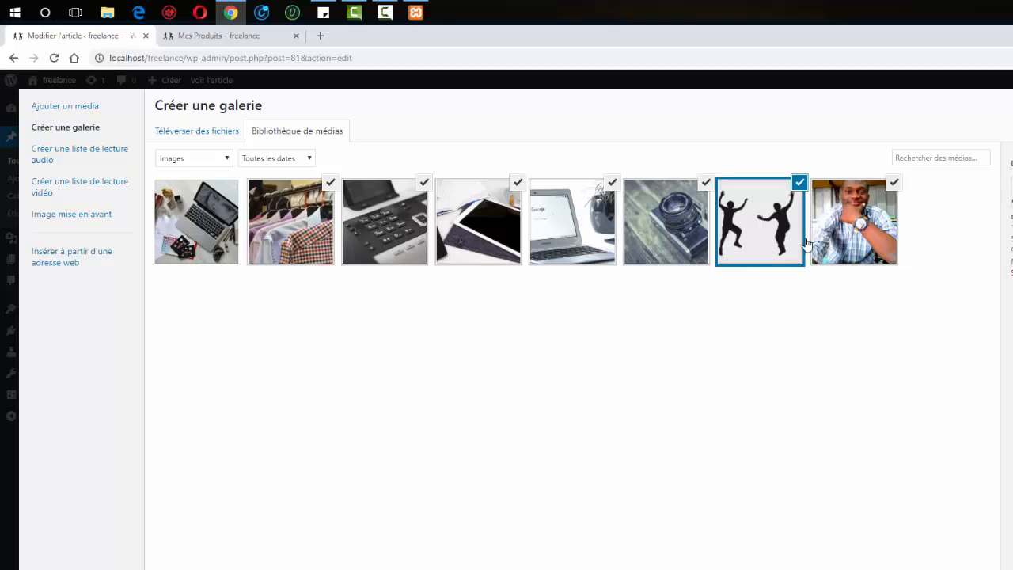
pyautogui.click(847, 238)
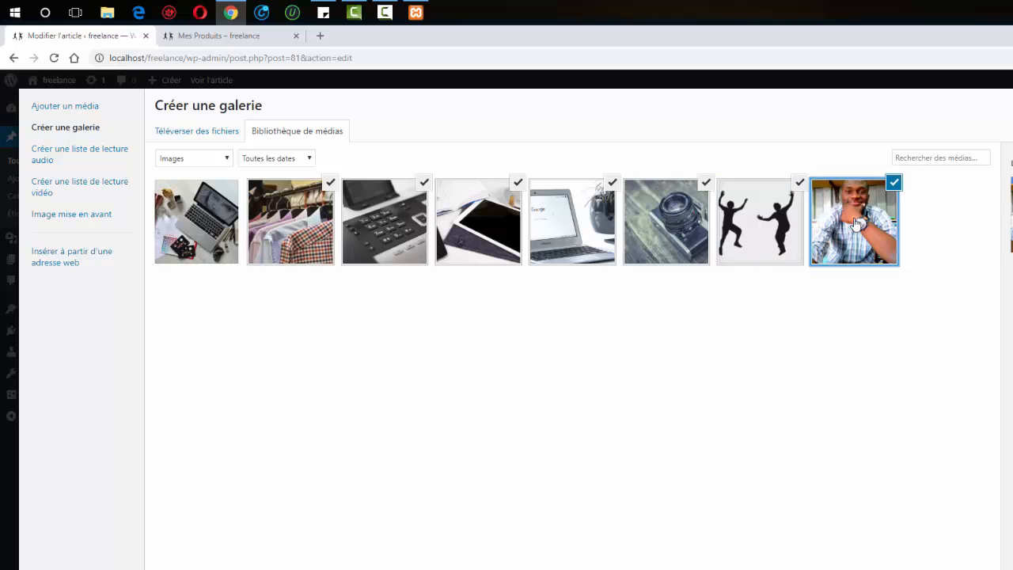
pyautogui.click(775, 226)
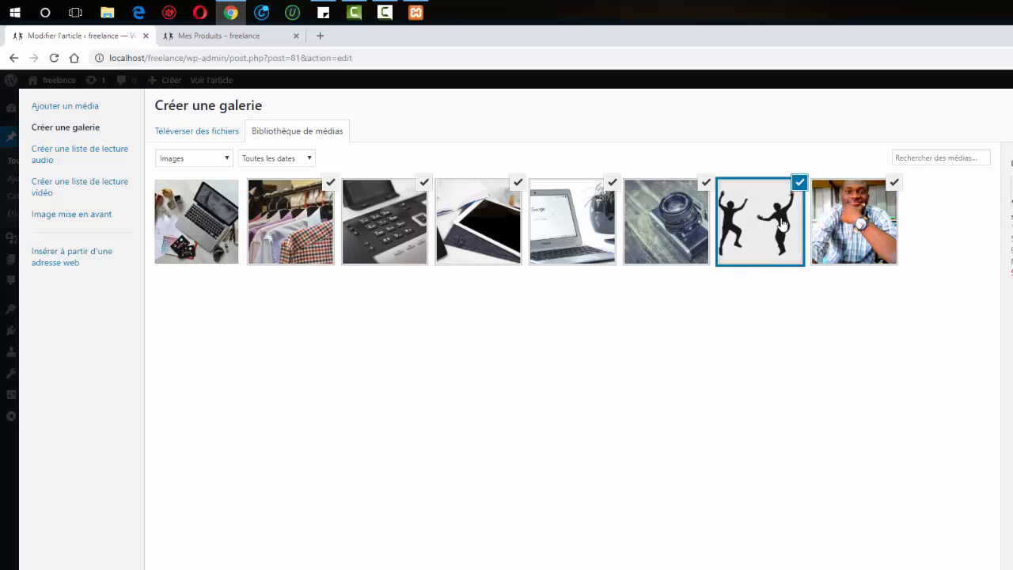
pyautogui.click(893, 187)
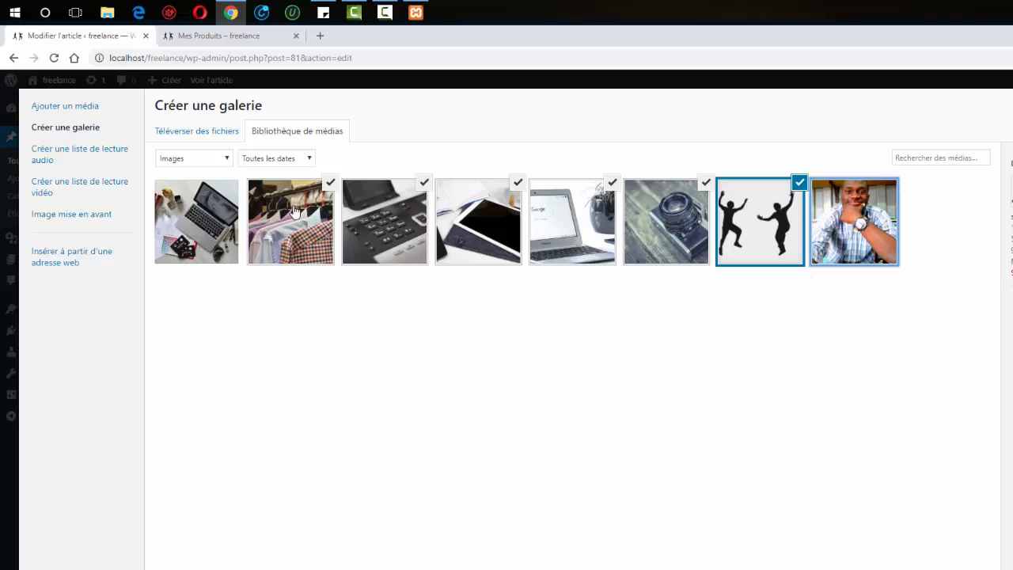
pyautogui.click(209, 220)
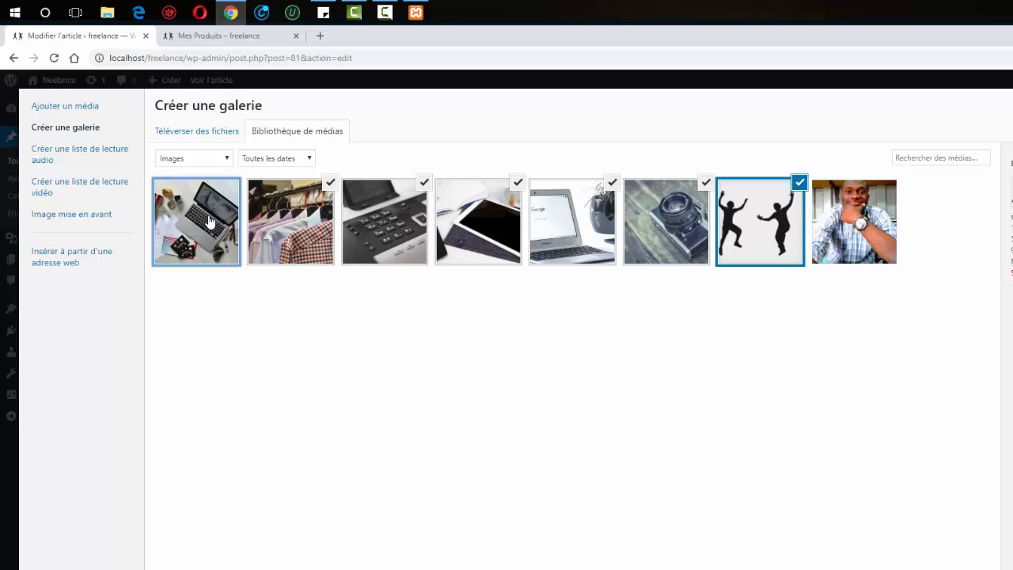
pyautogui.click(418, 188)
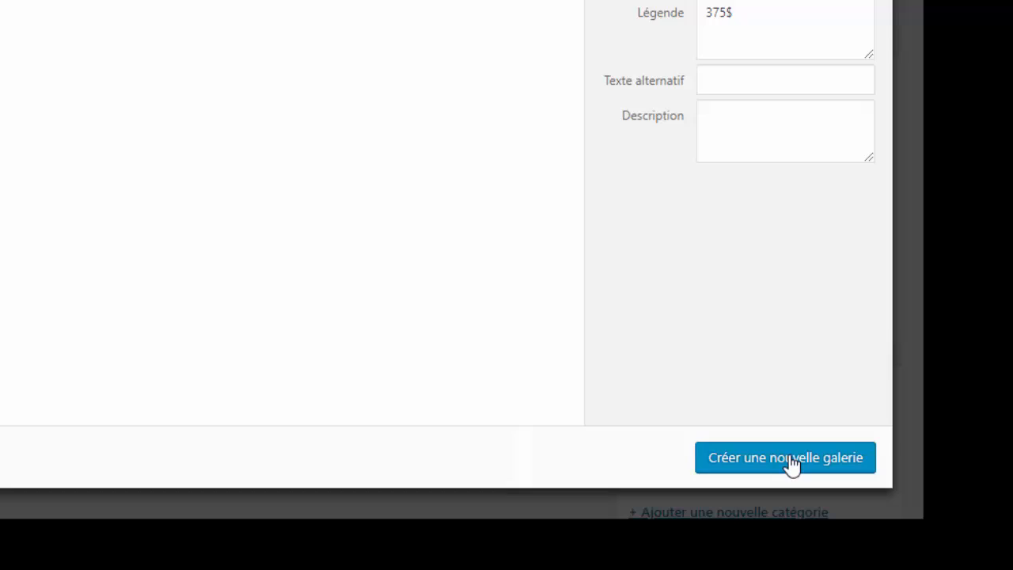
# Create the gallery and reorder its images as camera, tablet, Google laptop, clothing rack, open laptop and silhouettes.
pyautogui.click(911, 569)
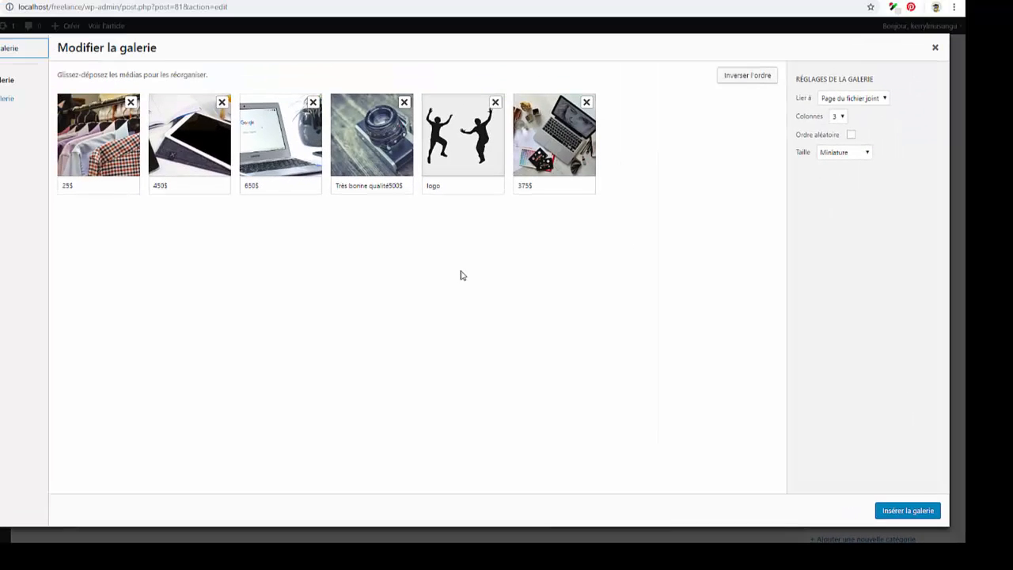
pyautogui.moveTo(81, 48); pyautogui.dragTo(181, 50)
pyautogui.click(177, 52)
pyautogui.moveTo(536, 146); pyautogui.dragTo(359, 156)
pyautogui.moveTo(453, 152); pyautogui.dragTo(177, 133)
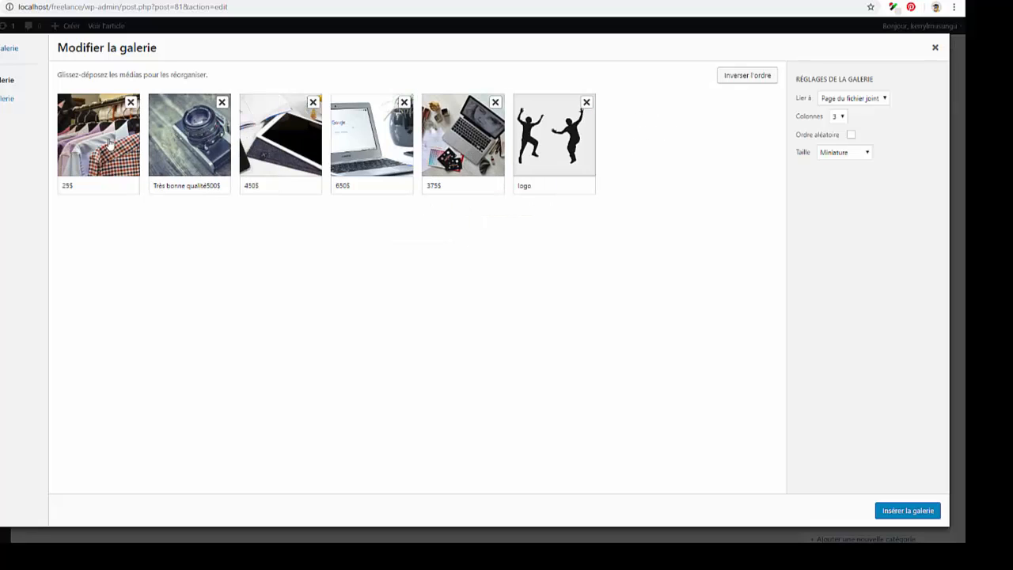
pyautogui.moveTo(110, 145); pyautogui.dragTo(374, 160)
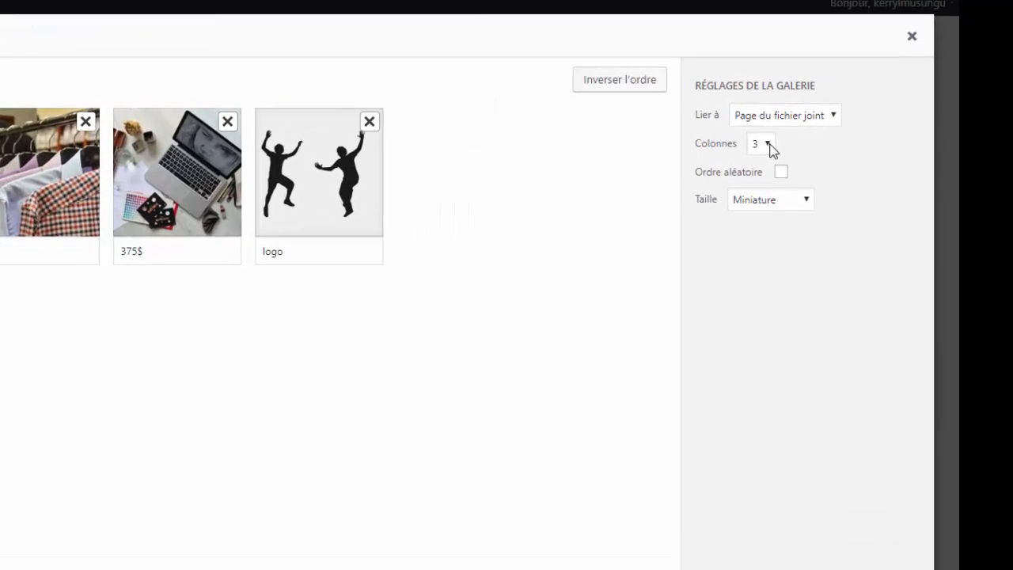
# Set the gallery to 2 columns, keeping Miniature size and Page du fichier joint links, and insert it into the article.
pyautogui.click(843, 116)
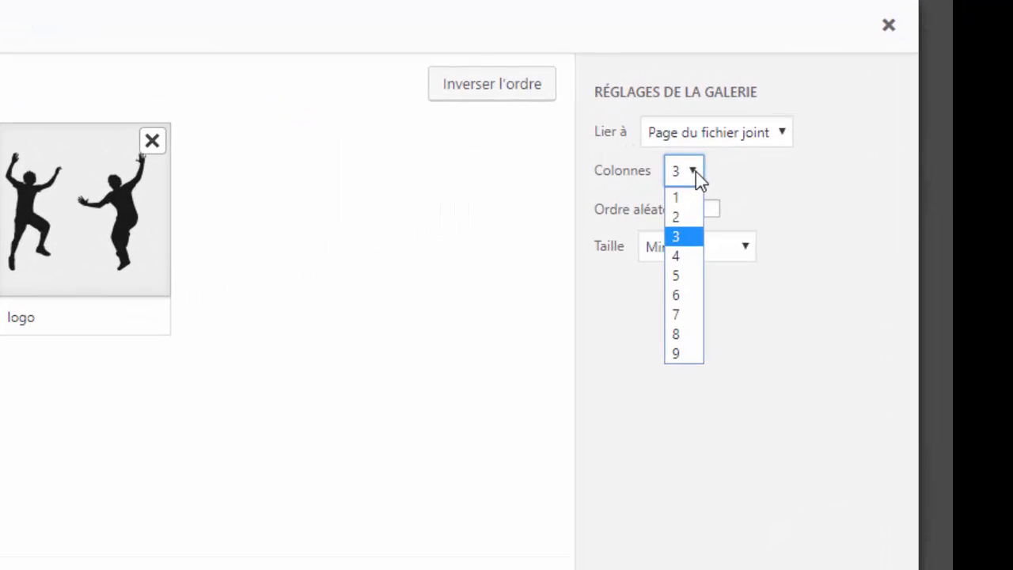
pyautogui.click(693, 216)
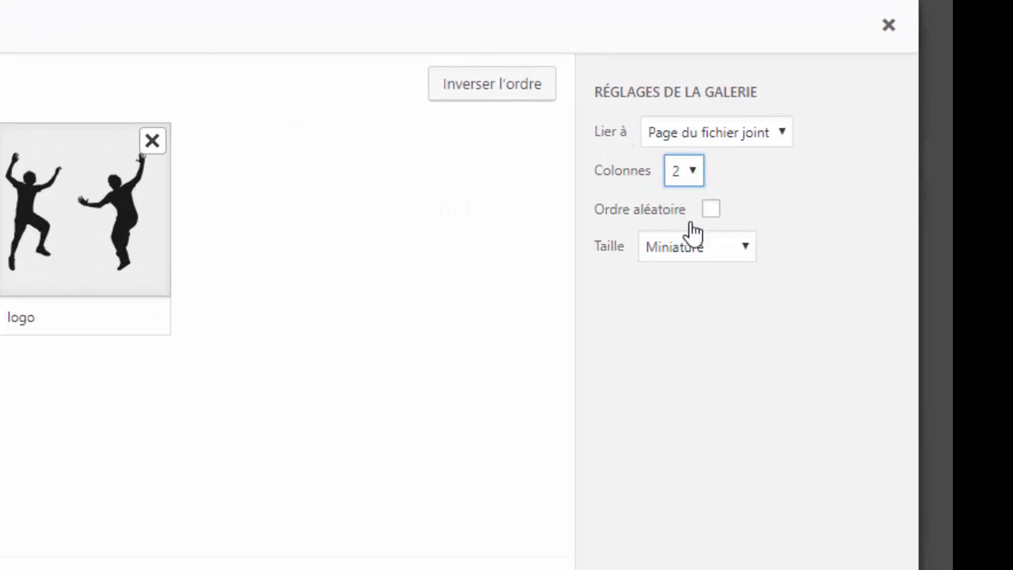
pyautogui.click(734, 255)
pyautogui.click(734, 255)
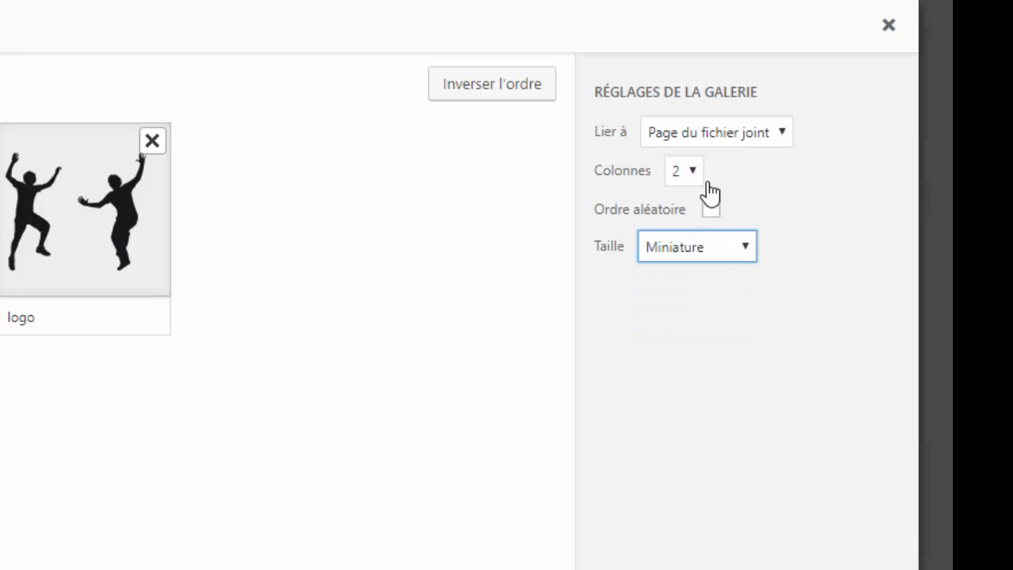
pyautogui.click(760, 131)
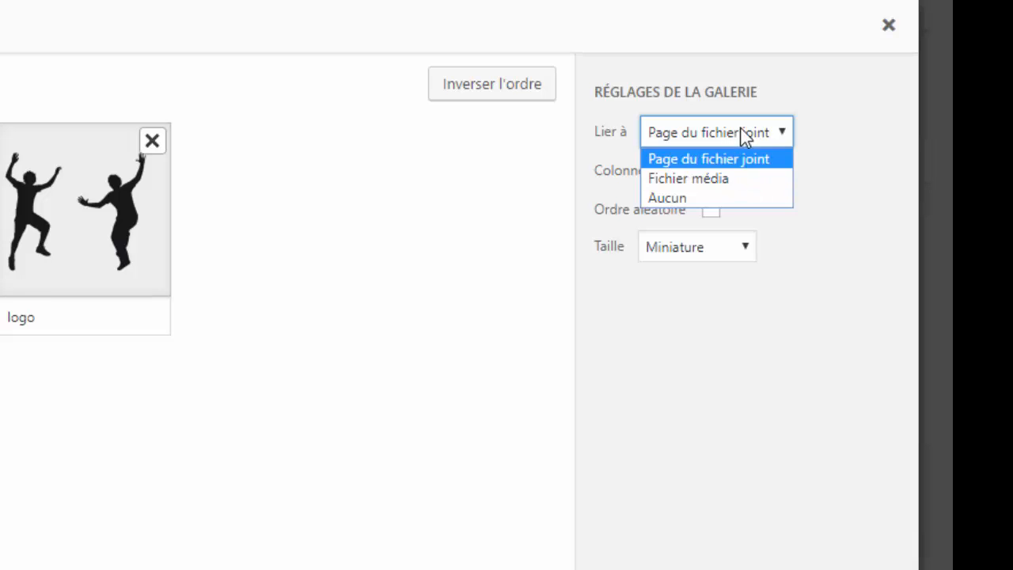
pyautogui.click(791, 143)
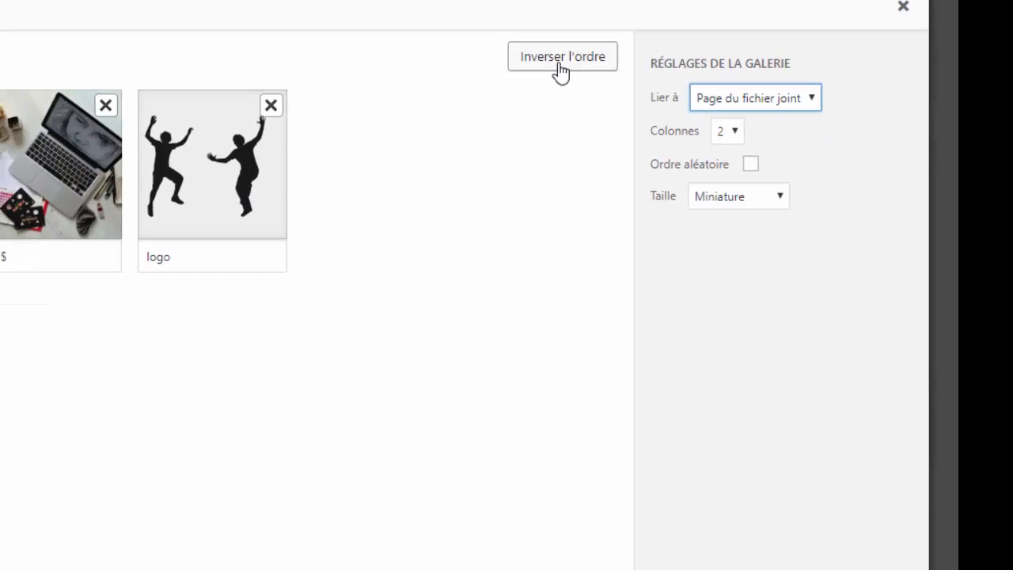
pyautogui.click(905, 536)
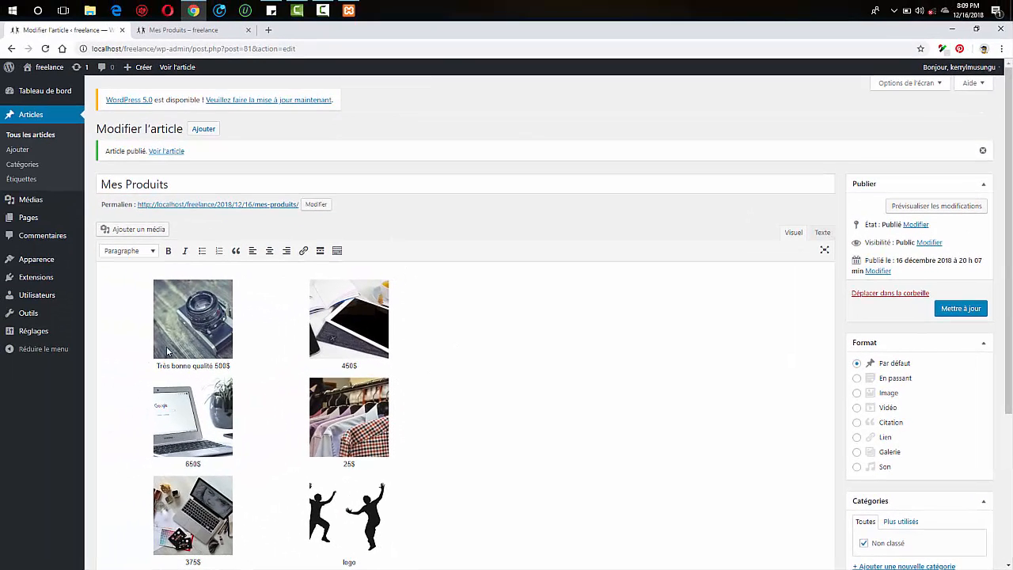
# Edit the inserted gallery to use 3 columns and update it in the article.
pyautogui.scroll(-1, 554, 269)
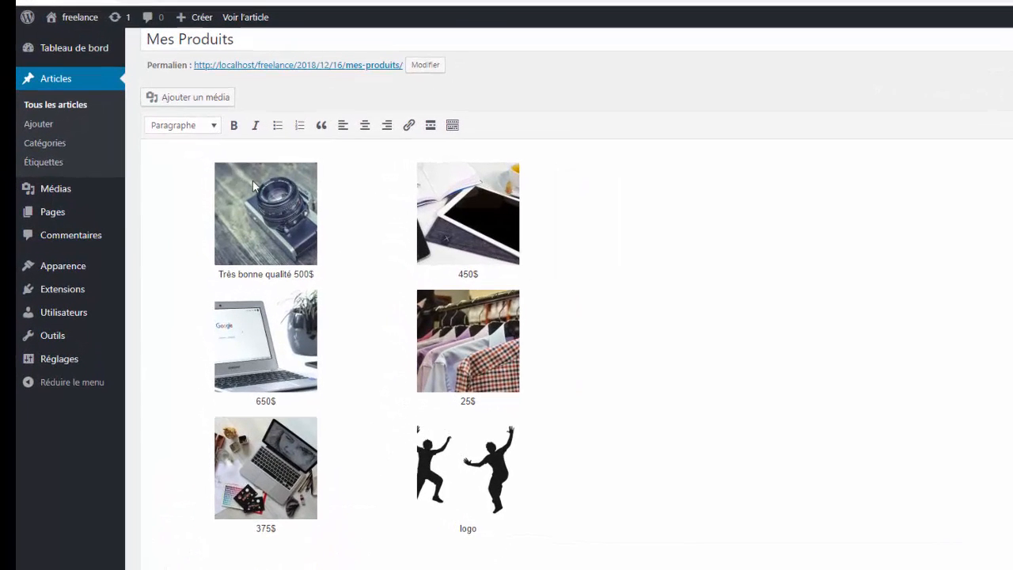
pyautogui.click(260, 239)
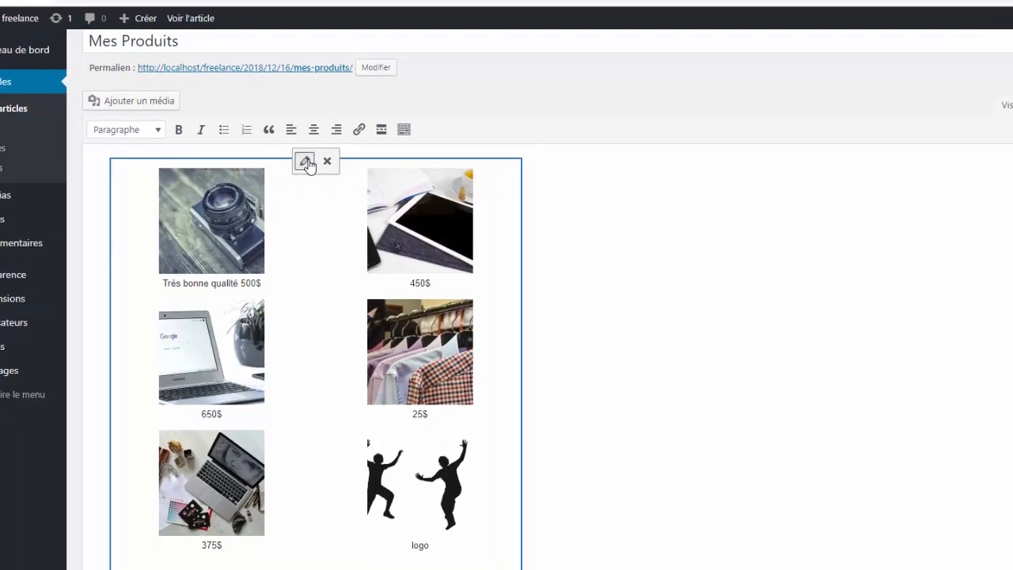
pyautogui.click(361, 157)
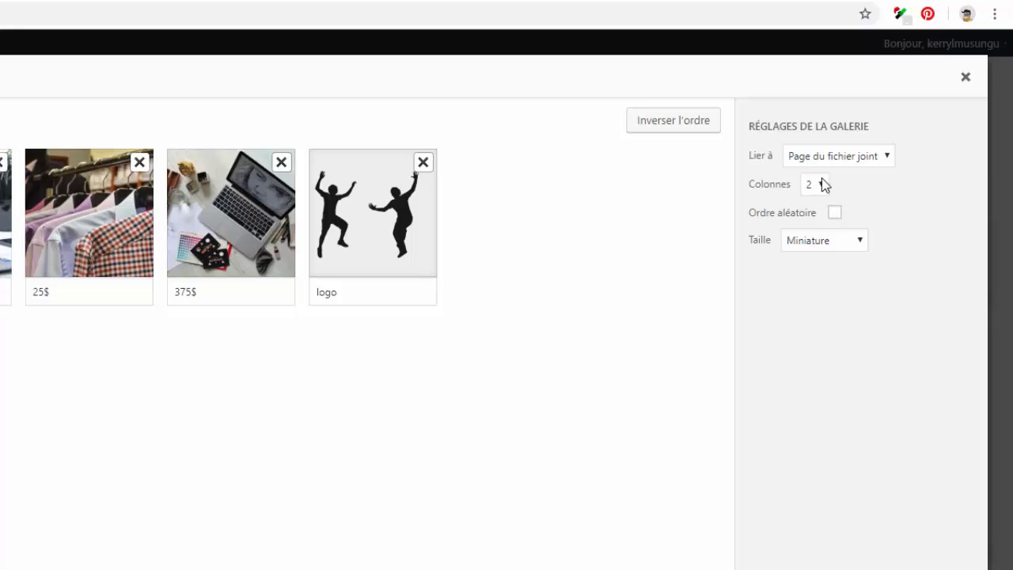
pyautogui.click(815, 183)
pyautogui.click(813, 231)
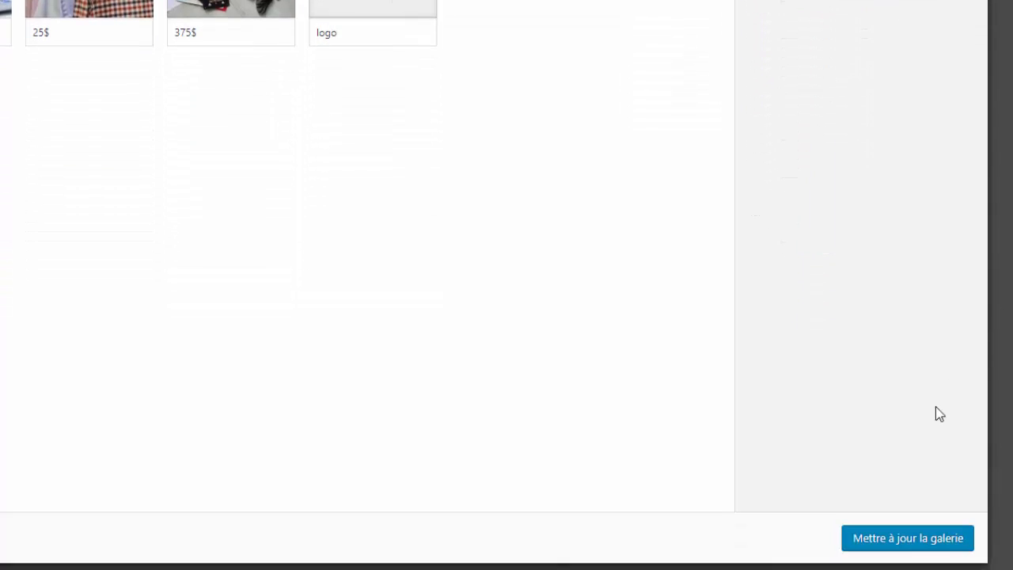
pyautogui.click(904, 533)
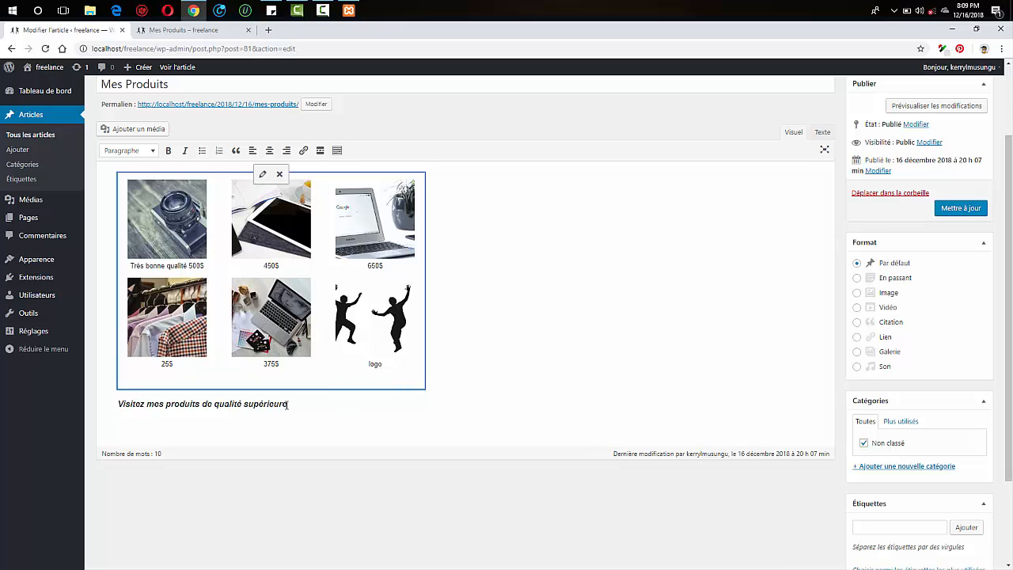
# Move the sentence "Visitez mes produits de qualité supérieure" from below the gallery to above it.
pyautogui.moveTo(288, 403); pyautogui.dragTo(117, 404)
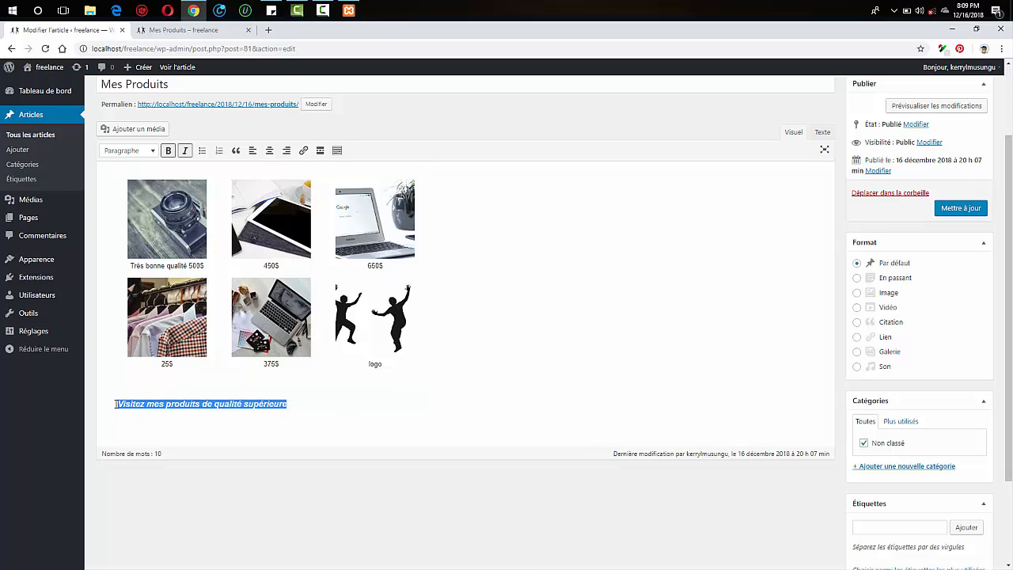
pyautogui.press('Delete')
pyautogui.click(138, 242)
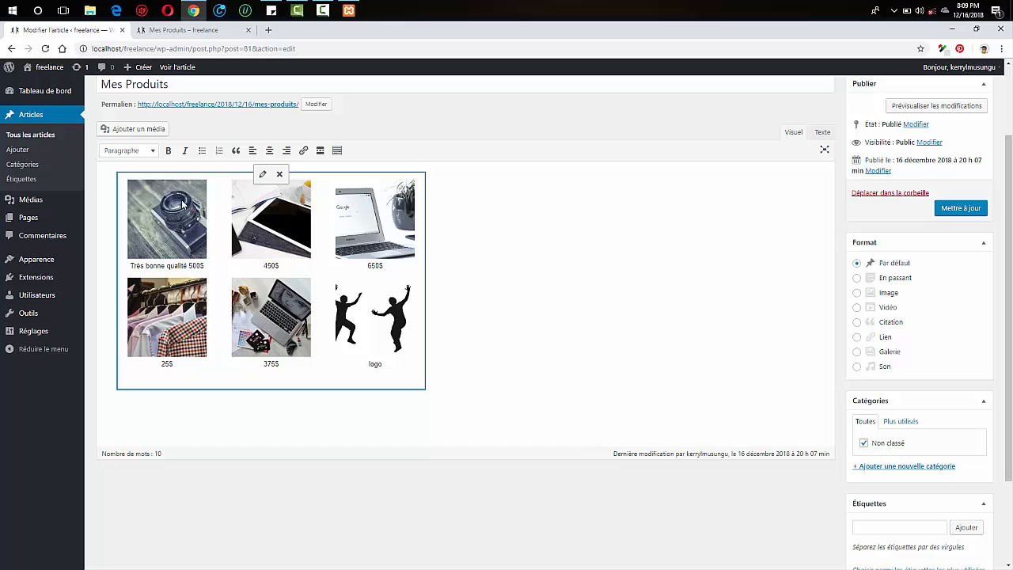
pyautogui.click(110, 166)
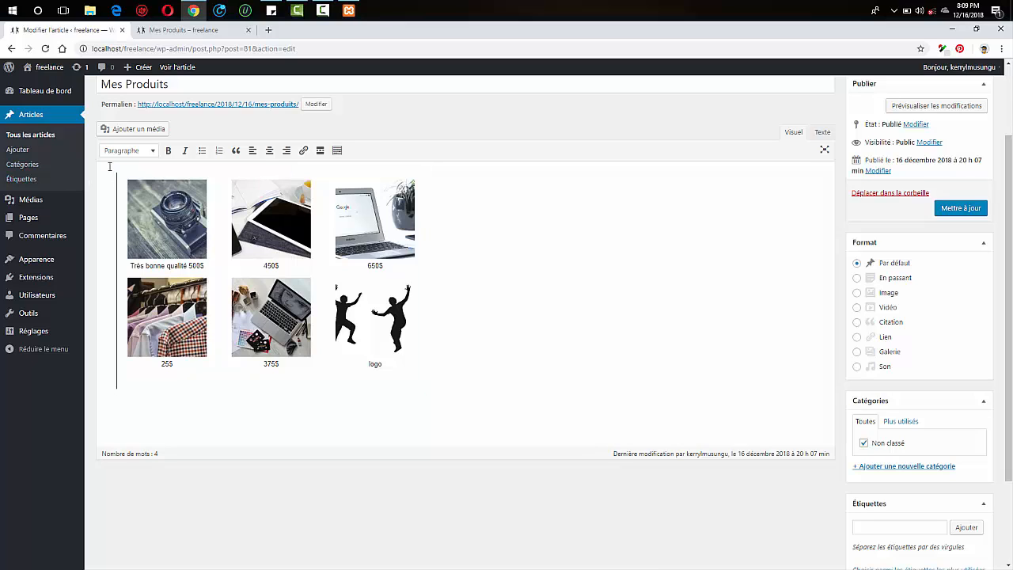
pyautogui.hotkey('ctrl', 'z')
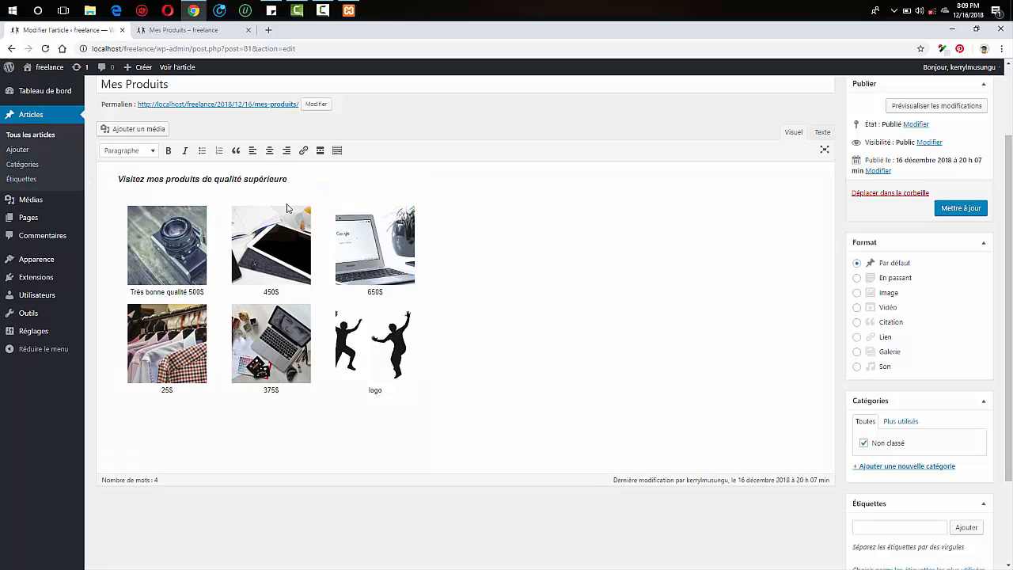
pyautogui.click(388, 298)
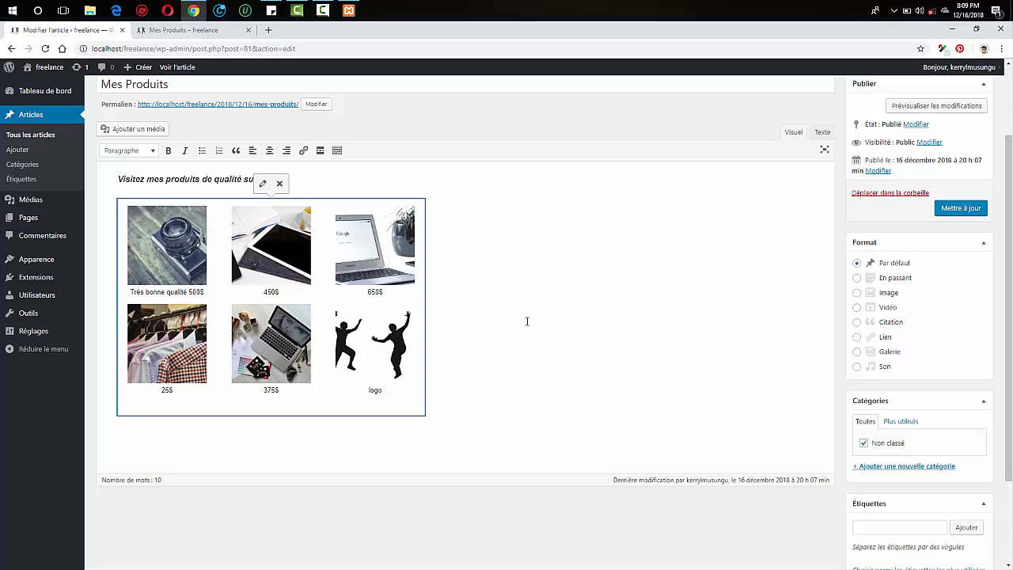
# Update the article and view its gallery on the site, returning to the article from the logo image's page.
pyautogui.click(973, 211)
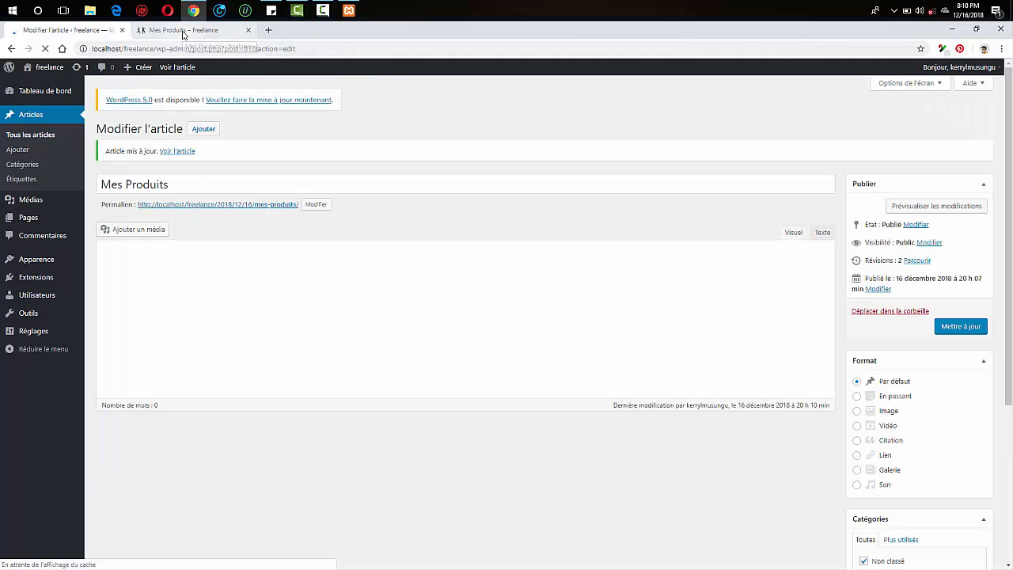
pyautogui.click(183, 32)
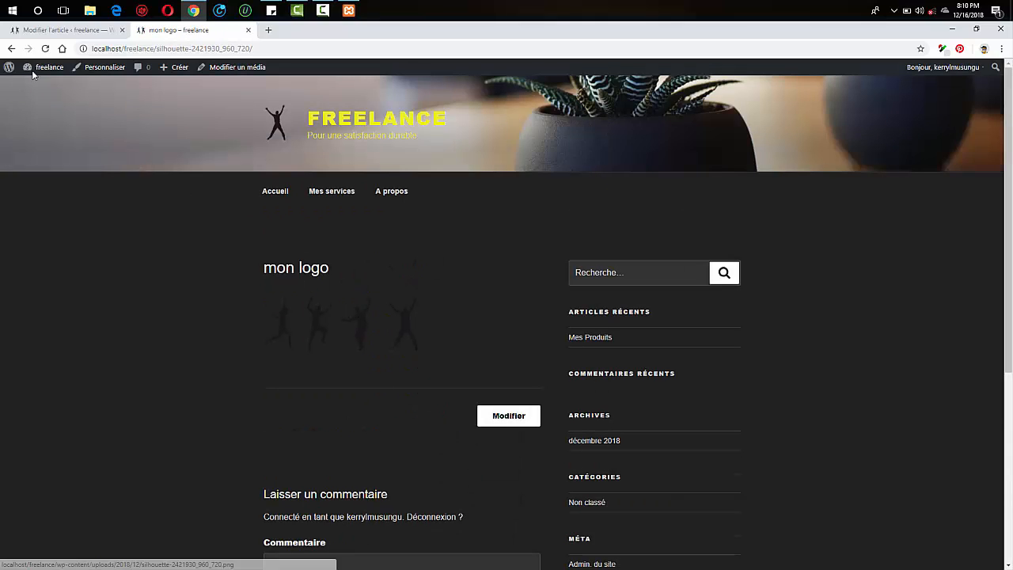
pyautogui.click(10, 50)
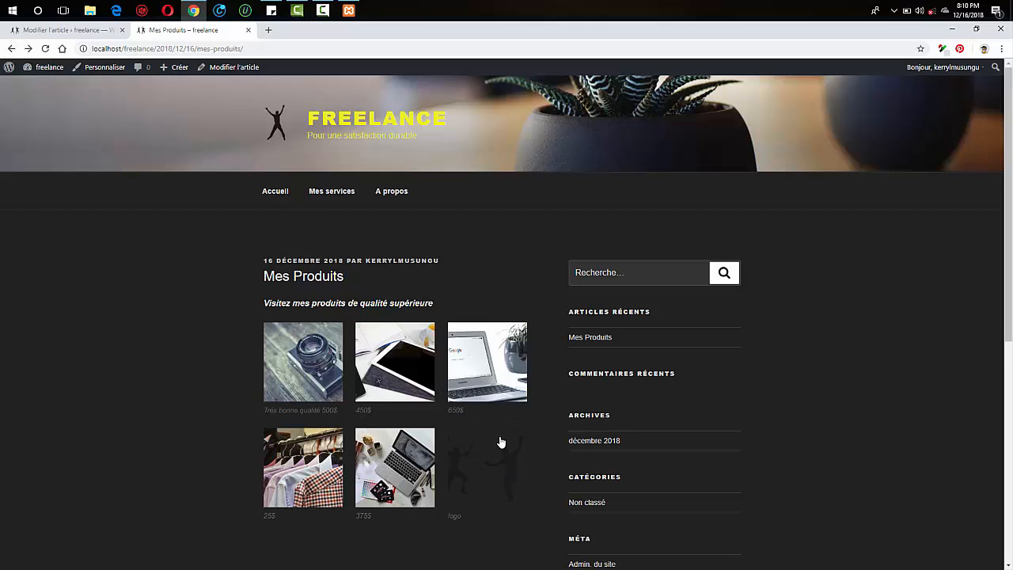
# Reopen the article's gallery for editing and add the desk phone image from the media library.
pyautogui.click(68, 31)
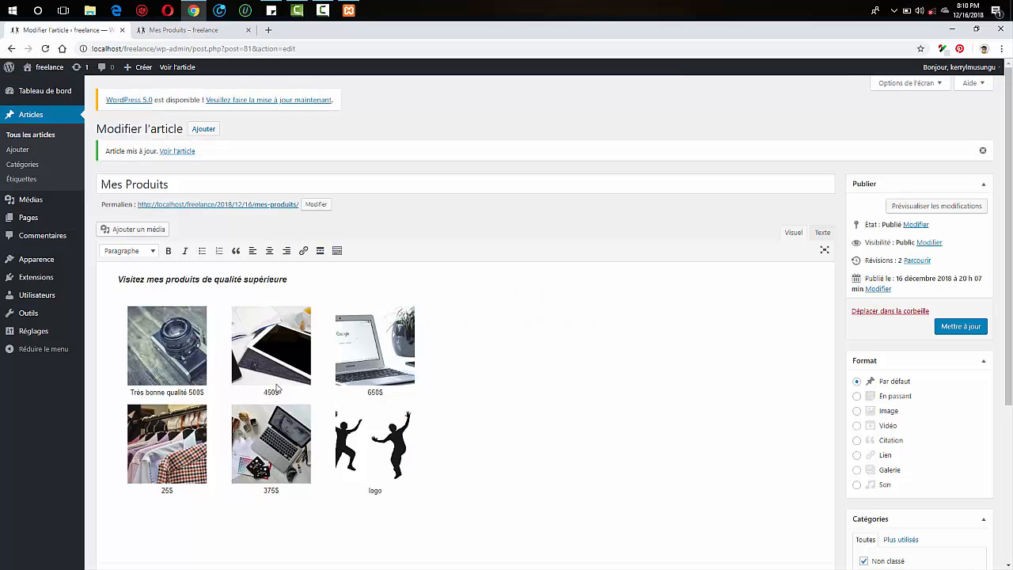
pyautogui.click(393, 451)
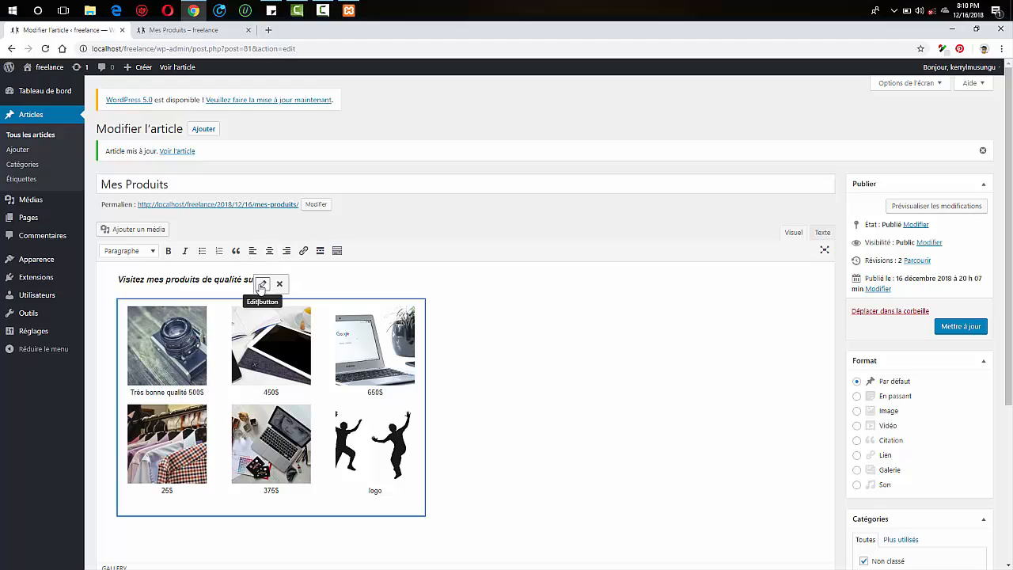
pyautogui.click(261, 285)
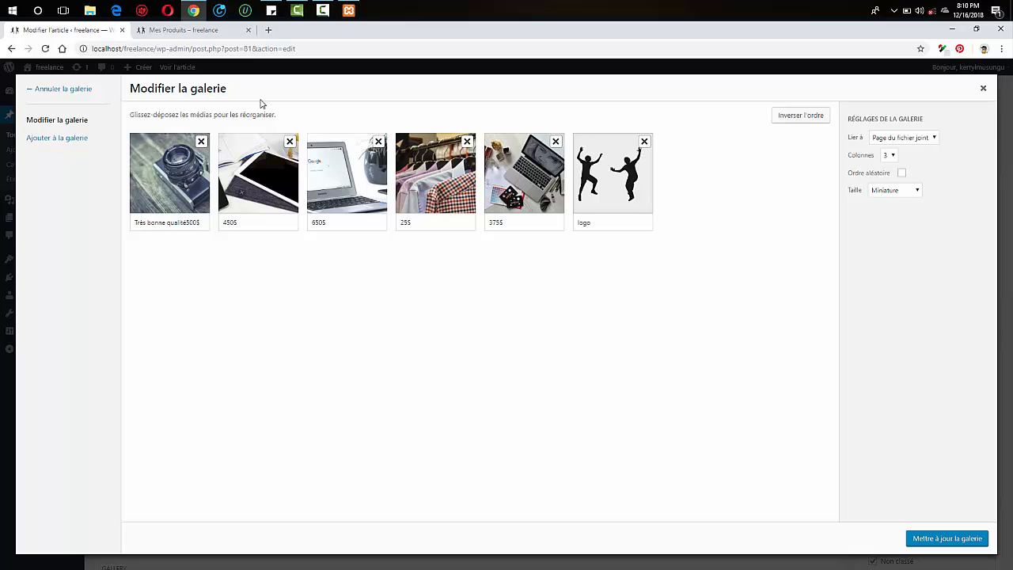
pyautogui.click(40, 117)
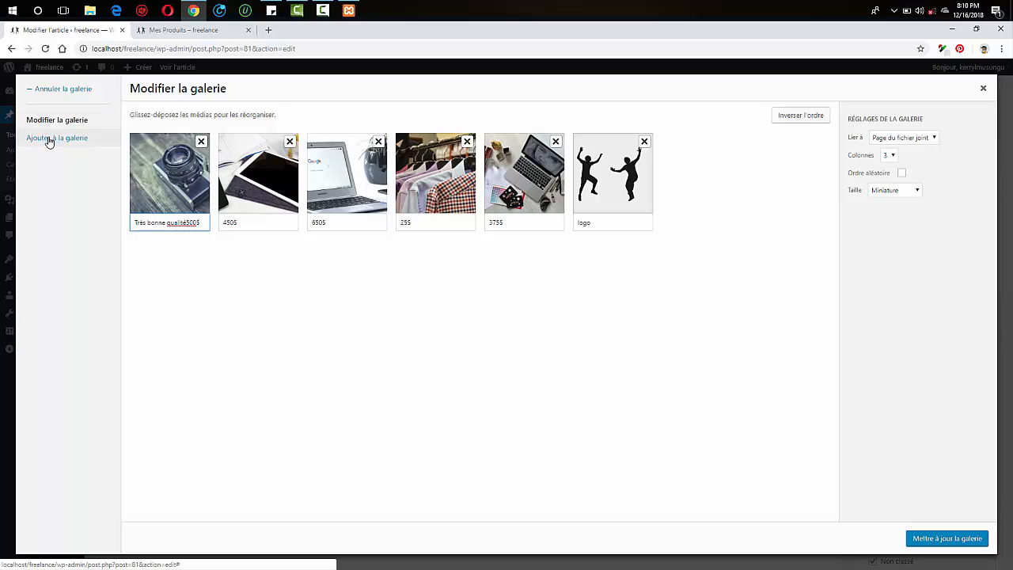
pyautogui.click(48, 139)
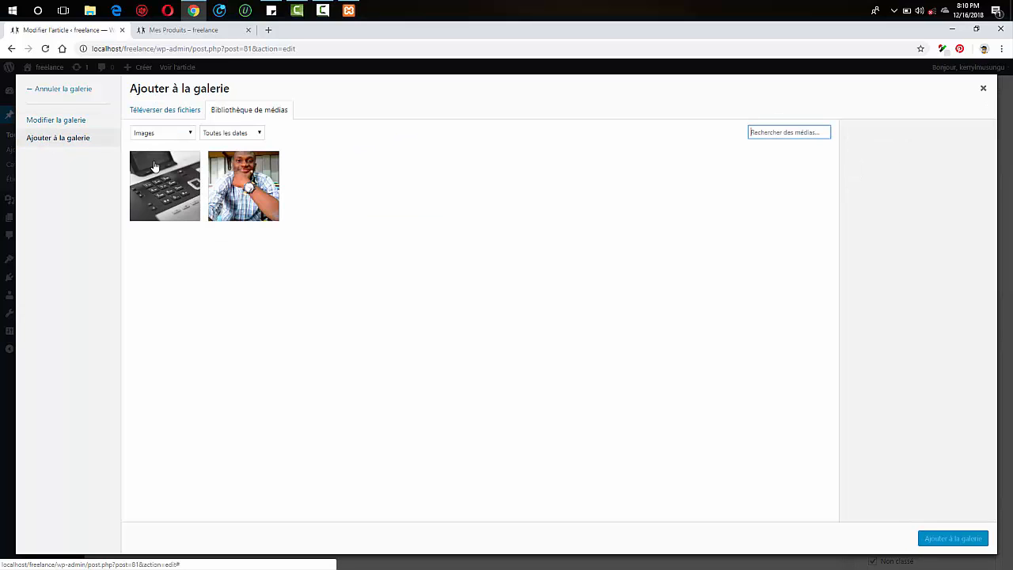
pyautogui.click(161, 165)
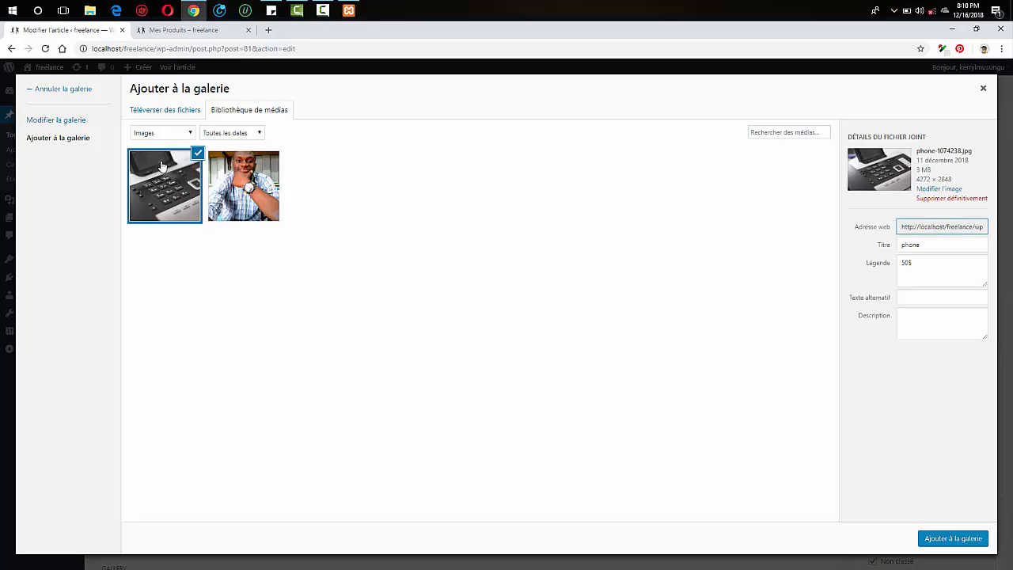
pyautogui.click(956, 539)
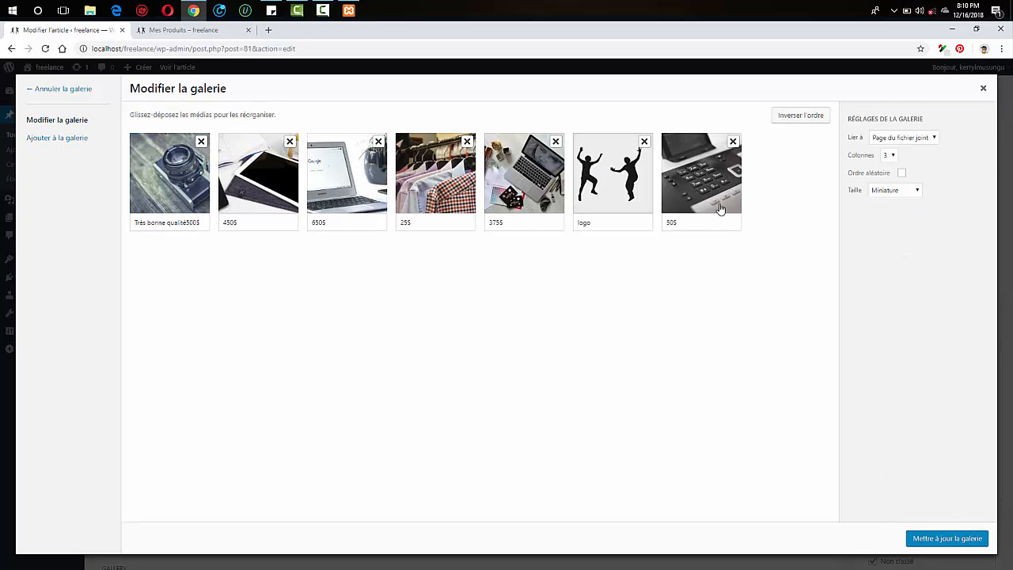
# Remove the silhouettes image from the gallery and save the change to the gallery and the article.
pyautogui.click(645, 143)
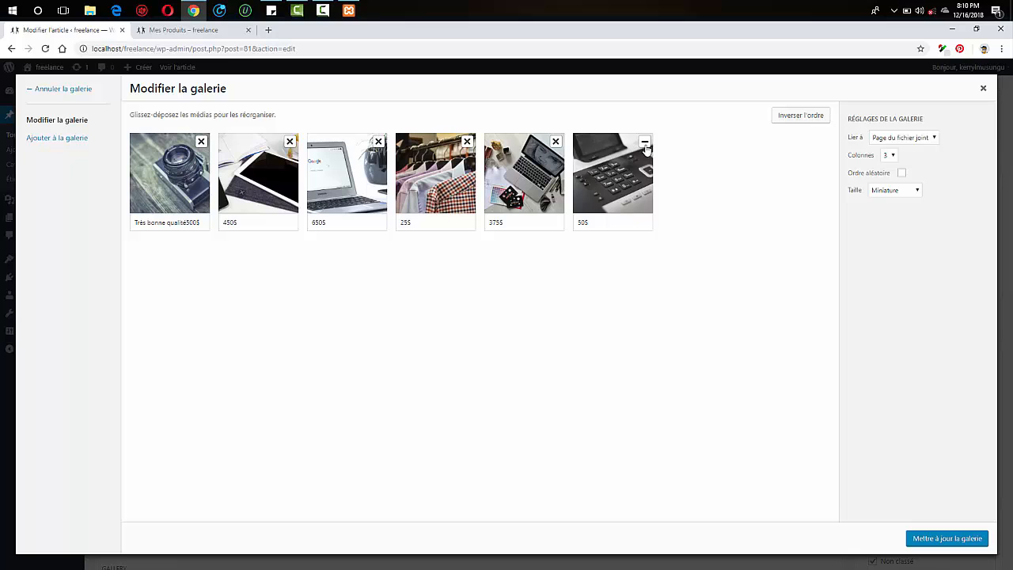
pyautogui.click(947, 538)
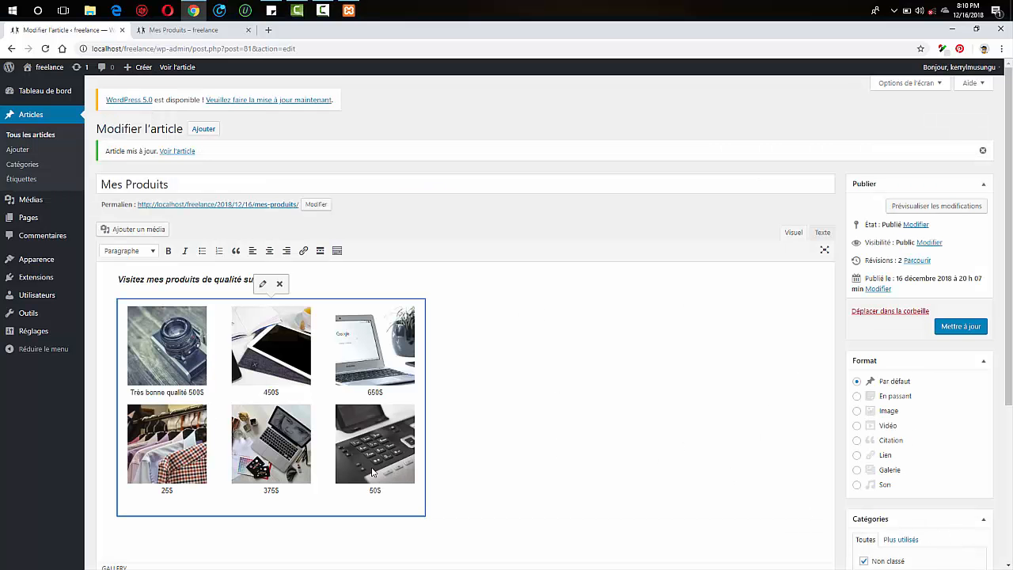
pyautogui.click(948, 327)
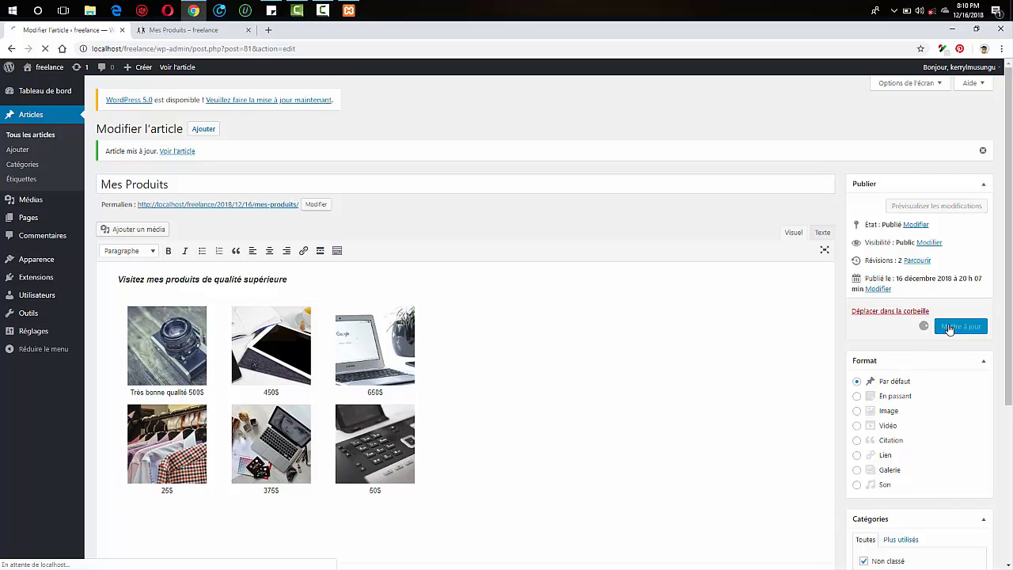
# Check the updated article on the site, and return to the editor to open its gallery for editing.
pyautogui.click(185, 32)
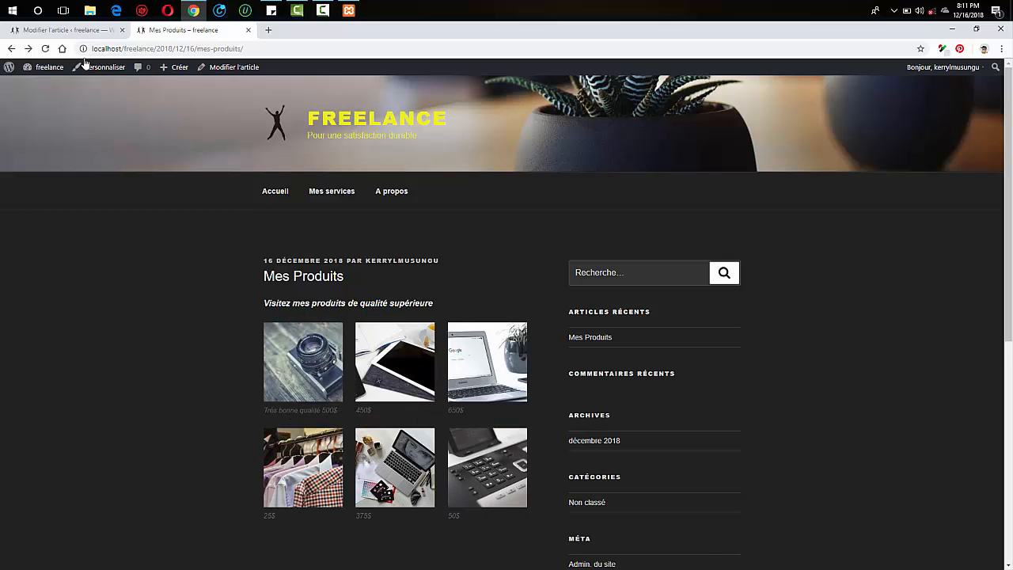
pyautogui.click(68, 32)
pyautogui.click(237, 337)
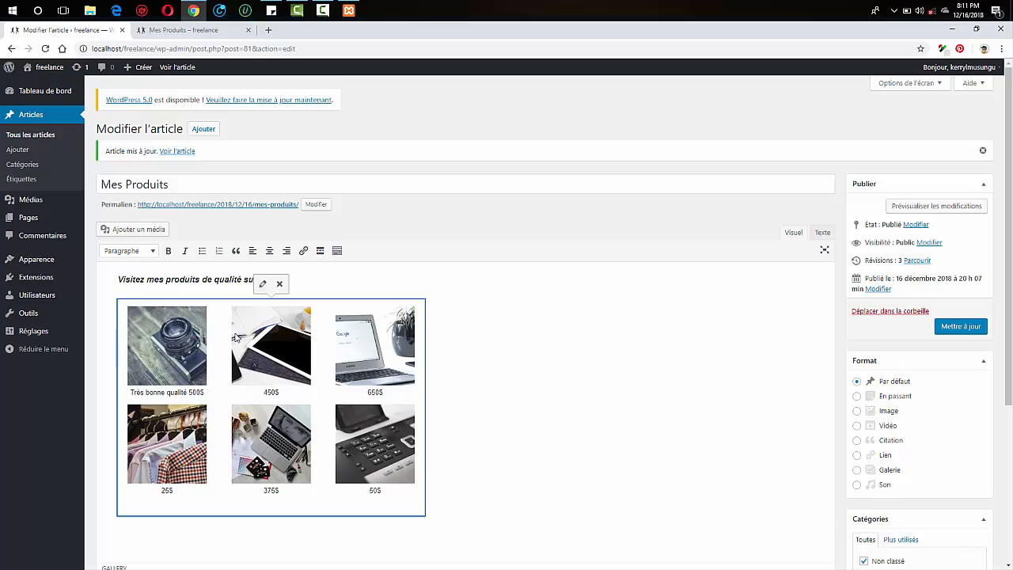
pyautogui.click(261, 283)
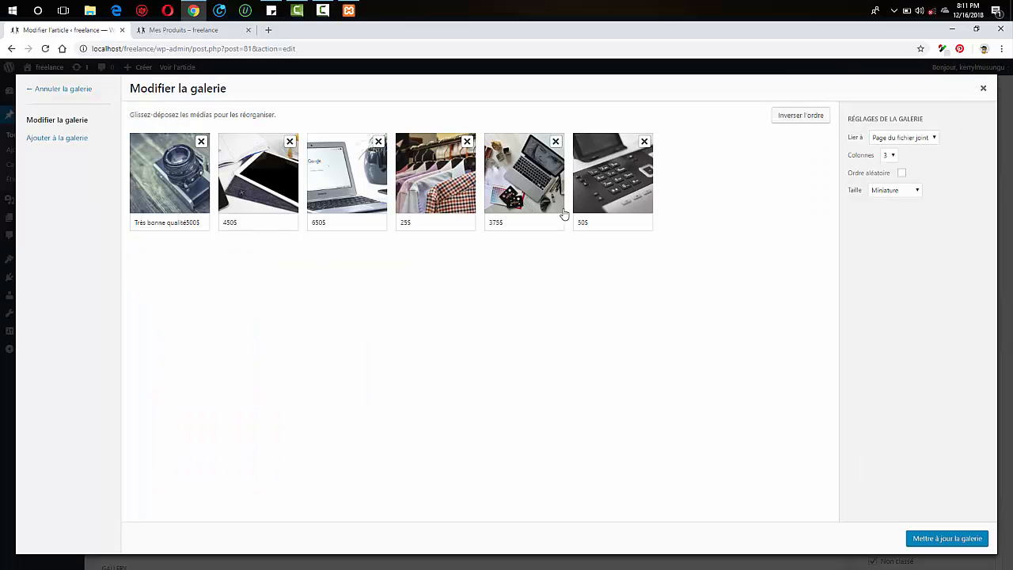
pyautogui.click(511, 180)
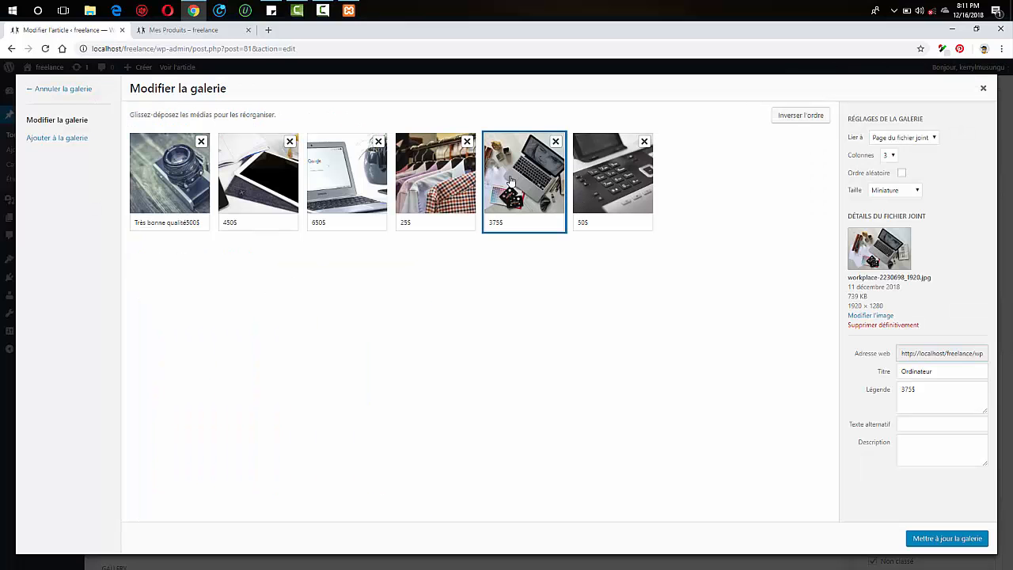
pyautogui.click(929, 386)
pyautogui.moveTo(929, 386); pyautogui.dragTo(900, 386)
pyautogui.click(939, 399)
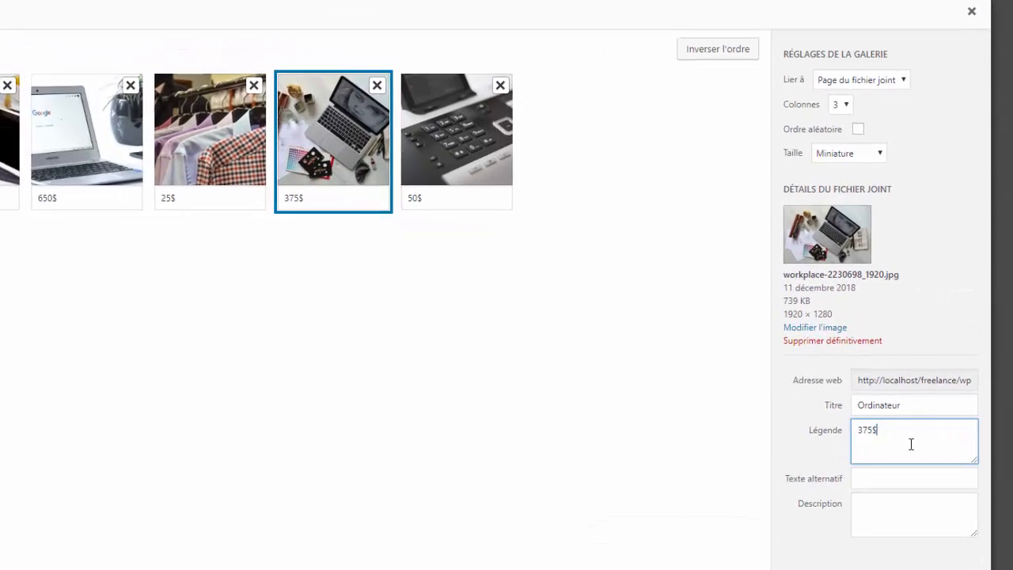
pyautogui.click(407, 131)
pyautogui.click(159, 131)
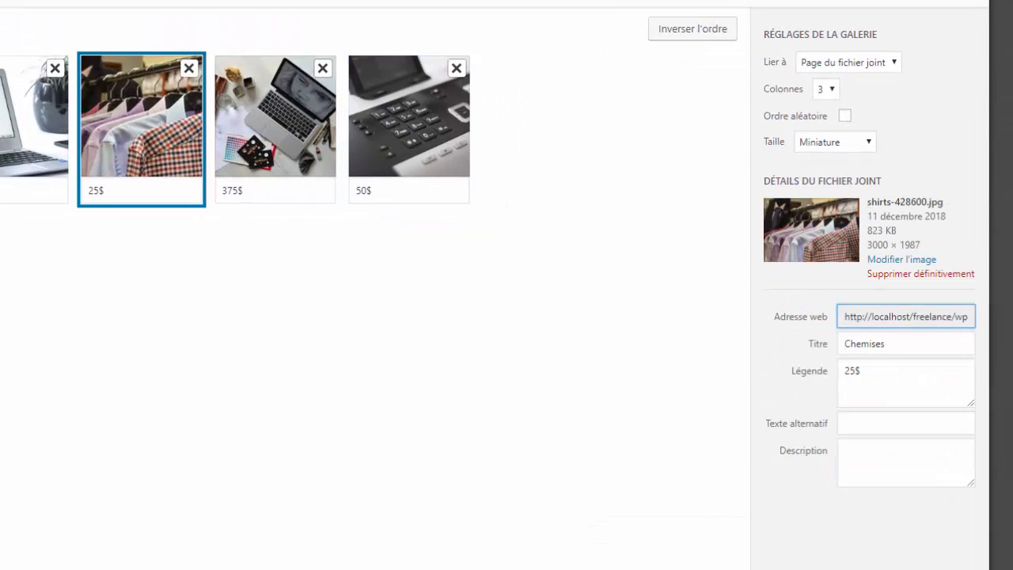
# Add the description "Le stock est limité" to the gallery's "Ordinateur portable" image, and save the gallery and the article.
pyautogui.click(8, 145)
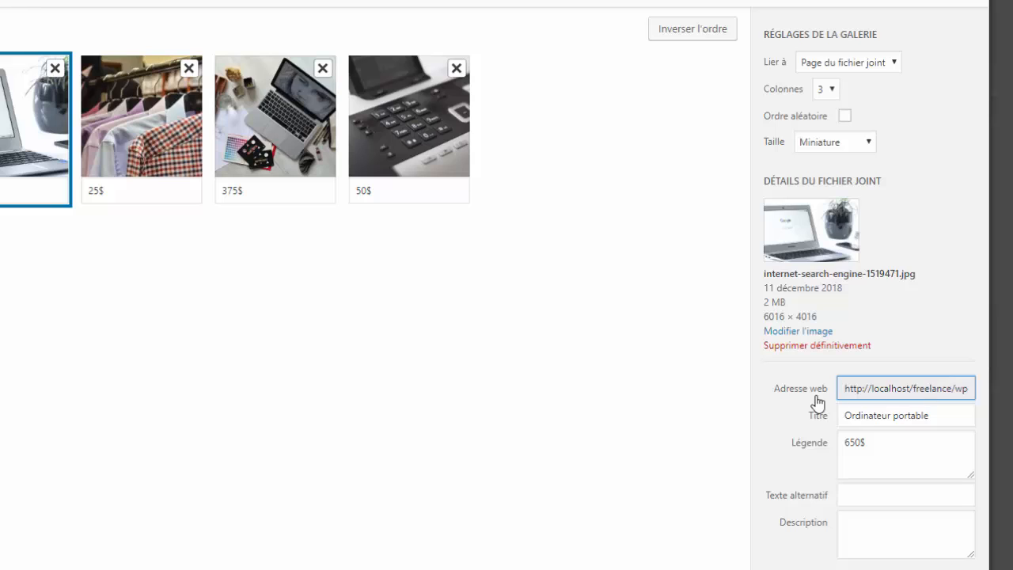
pyautogui.click(873, 444)
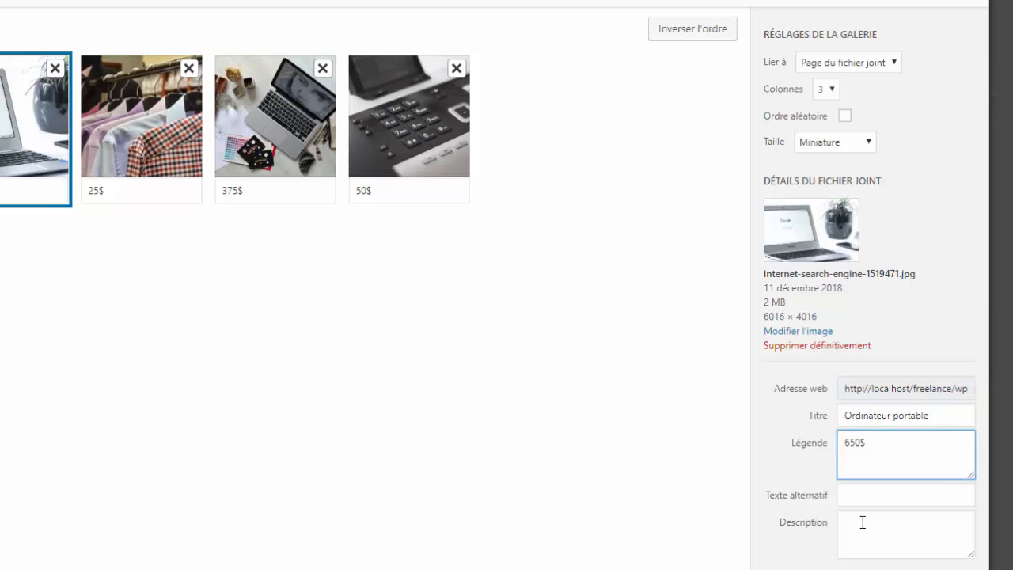
pyautogui.click(867, 552)
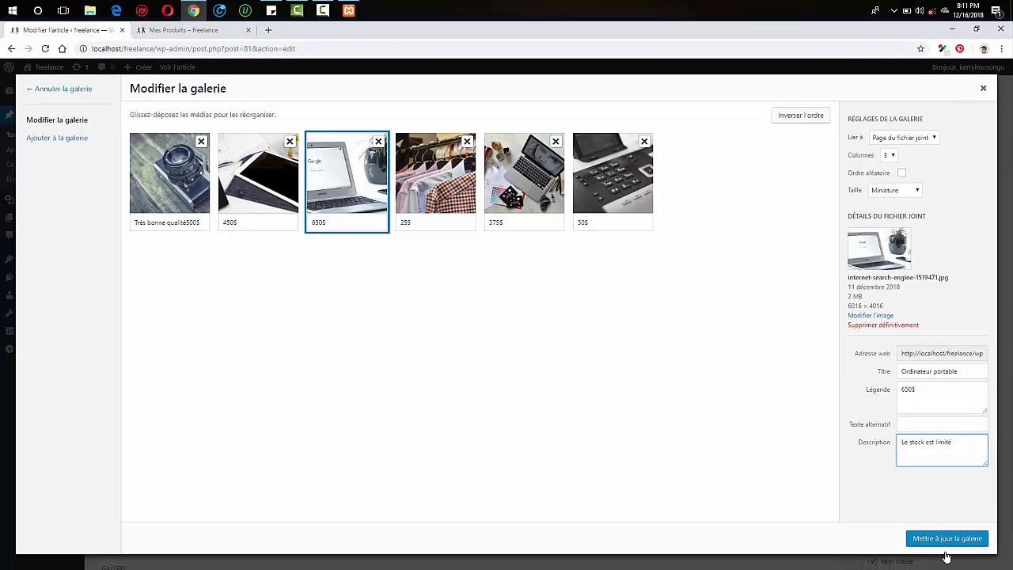
pyautogui.click(947, 538)
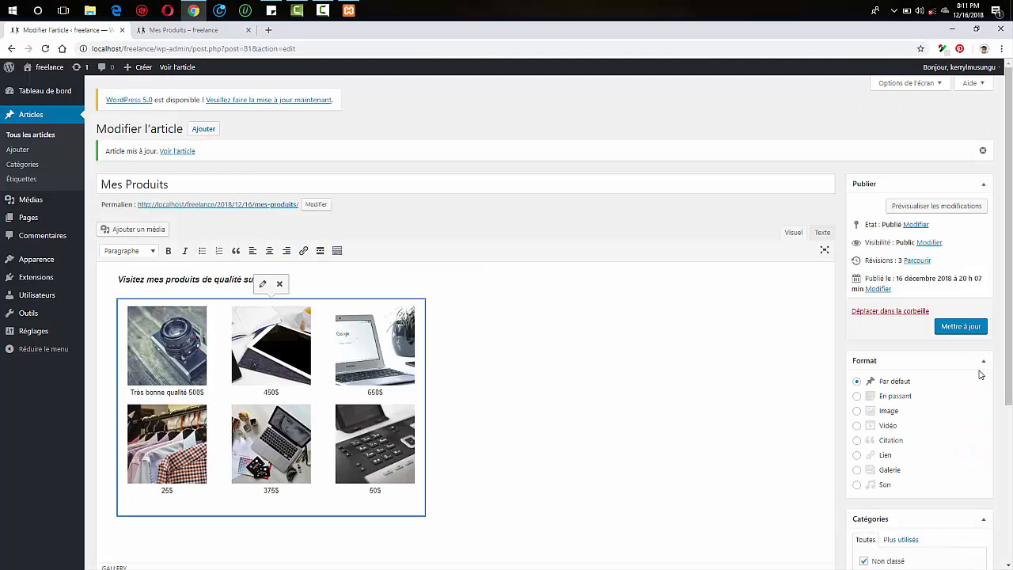
pyautogui.click(947, 326)
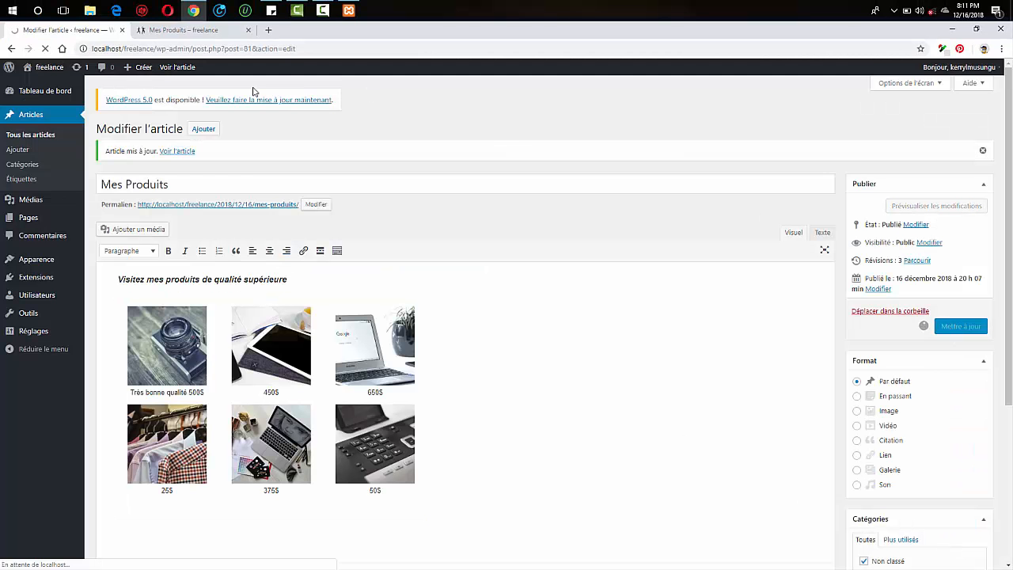
# Reload the article on the site and check the description on the laptop image's page.
pyautogui.click(206, 35)
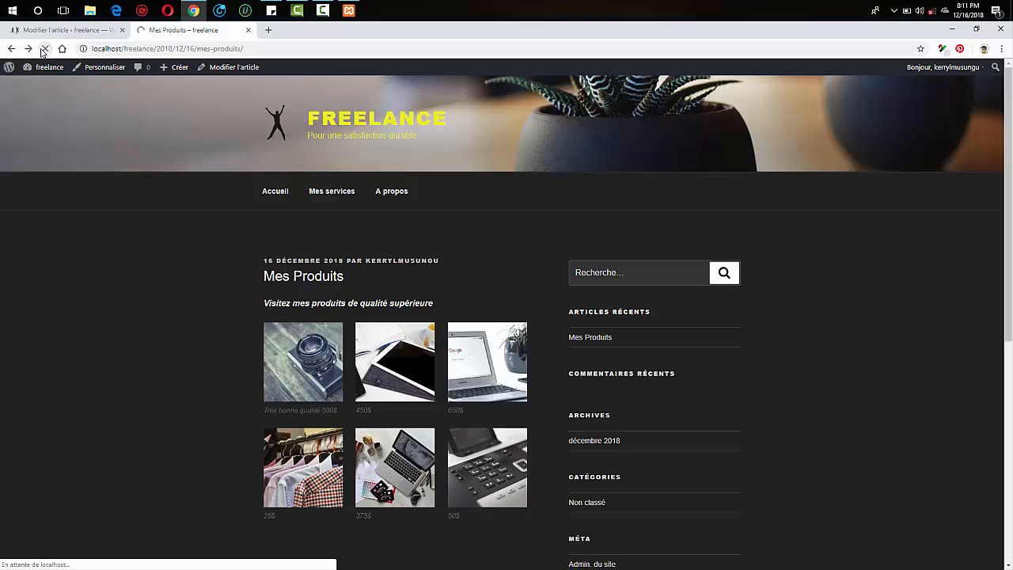
pyautogui.click(44, 49)
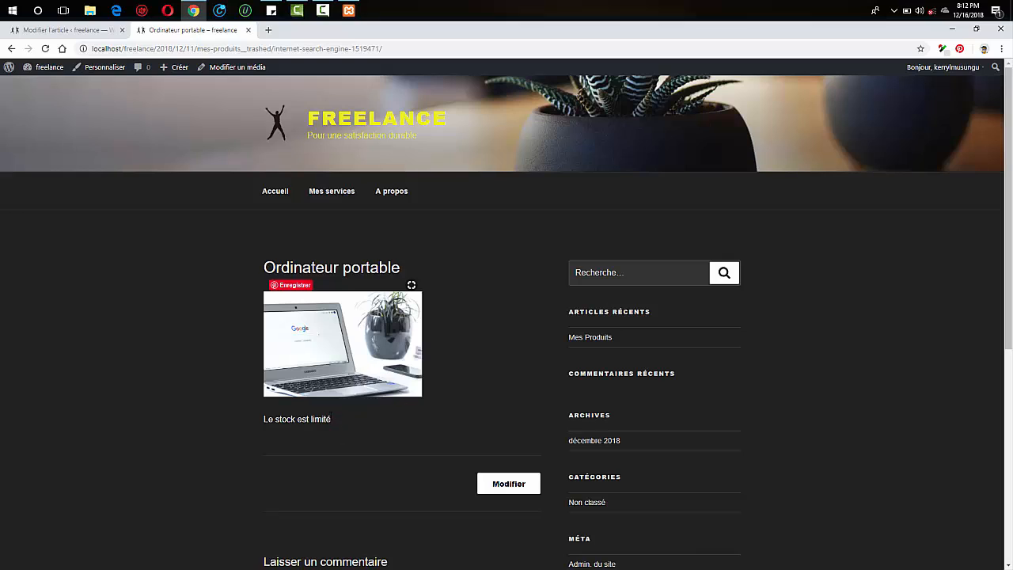
pyautogui.moveTo(269, 419); pyautogui.dragTo(441, 416)
pyautogui.click(344, 419)
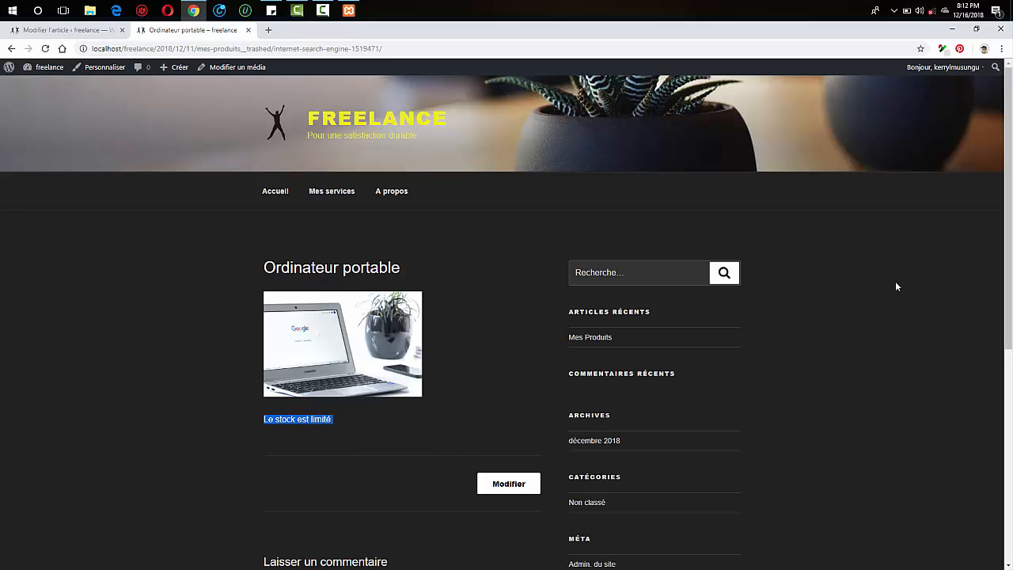
# Post the comment "C'est beau" on the "Ordinateur portable" image's page.
pyautogui.moveTo(1008, 277); pyautogui.dragTo(1008, 379)
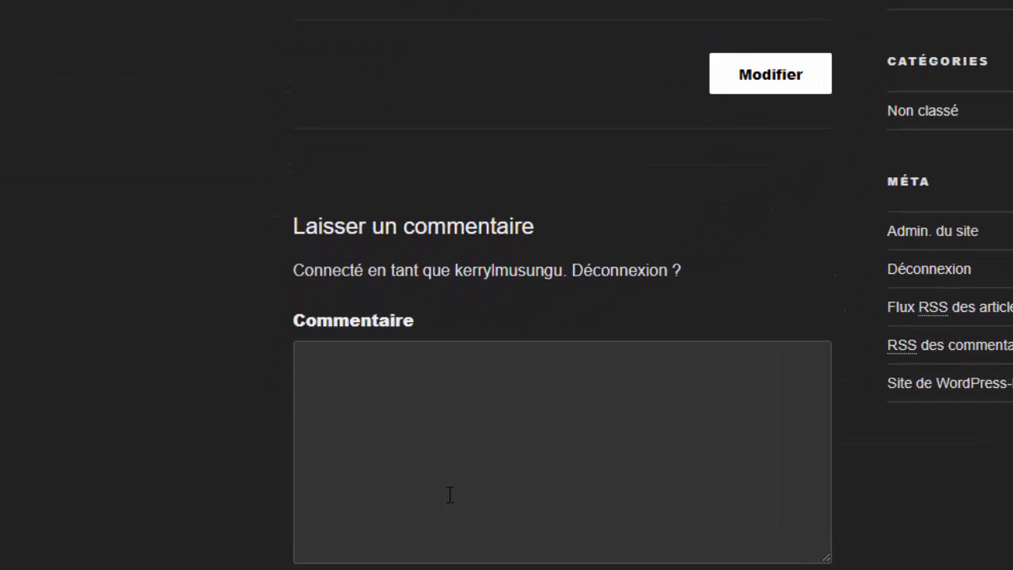
pyautogui.click(372, 518)
pyautogui.write('C')
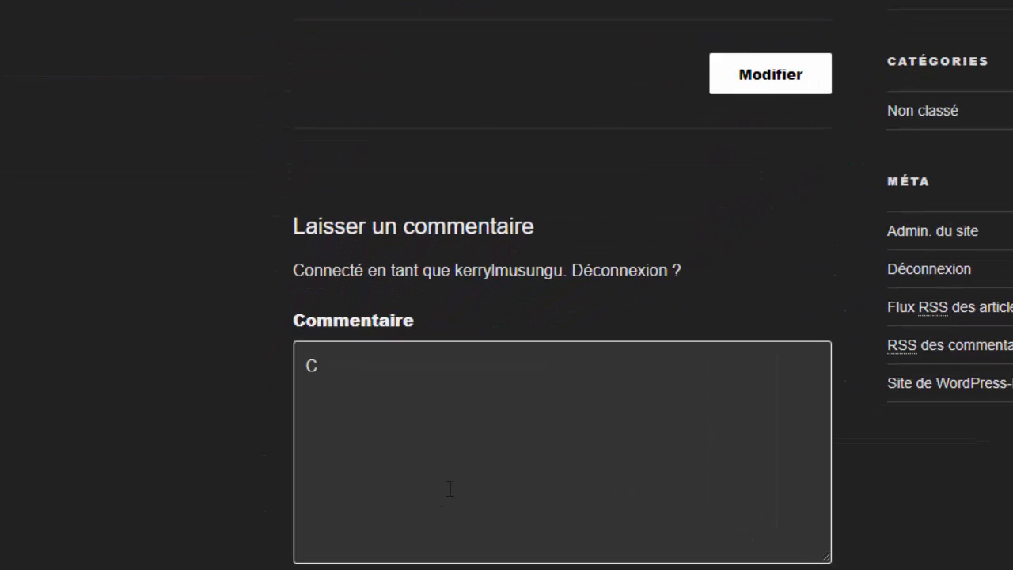
pyautogui.write('Je')
pyautogui.press('BackSpace')
pyautogui.press('BackSpace')
pyautogui.press('BackSpace')
pyautogui.press('BackSpace')
pyautogui.write("C'est beau")
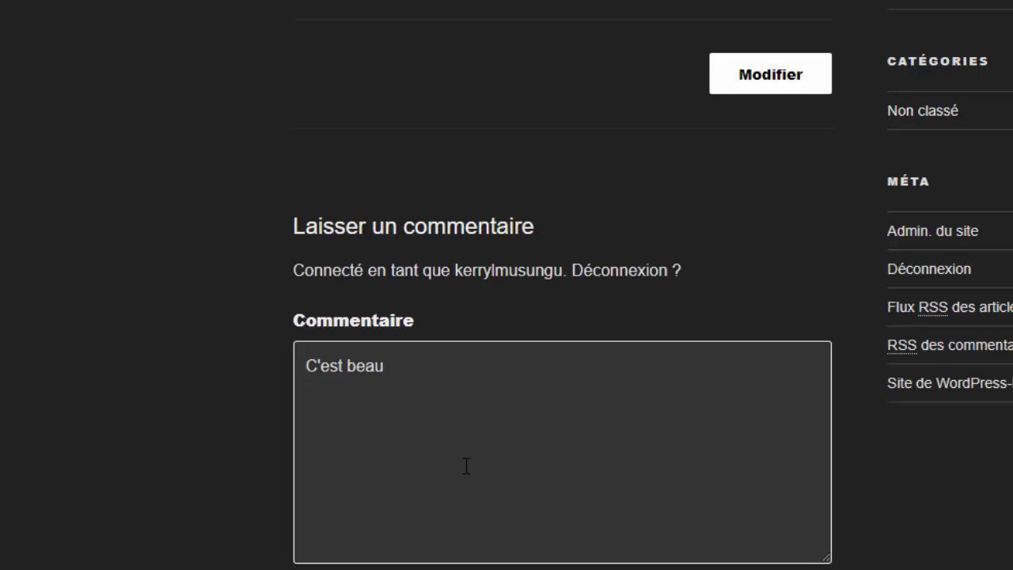
pyautogui.scroll(-5, 507, 285)
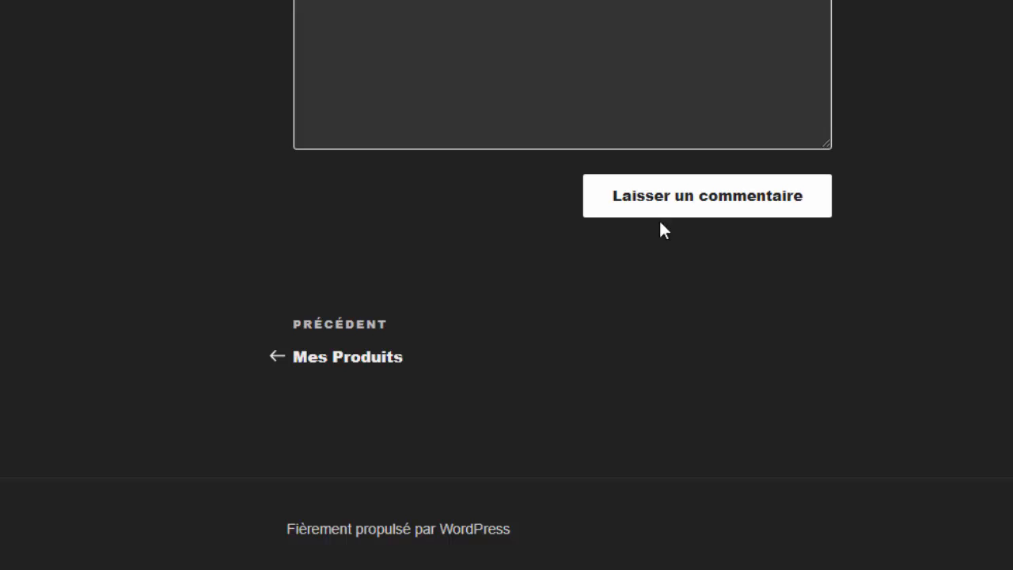
pyautogui.click(651, 197)
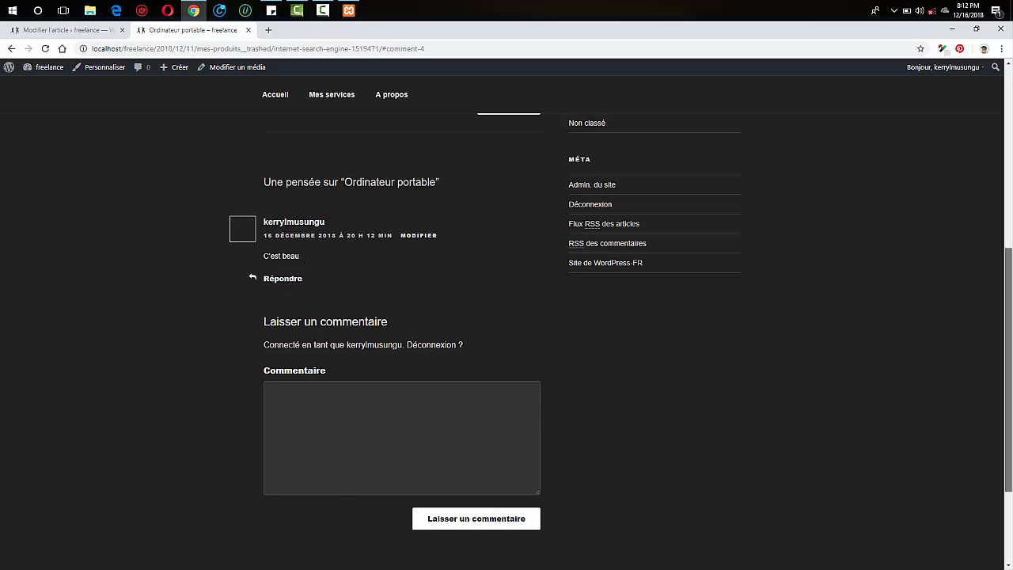
# Review the laptop image's page and go back to the "Mes Produits" article to view its gallery.
pyautogui.scroll(5, 1003, 137)
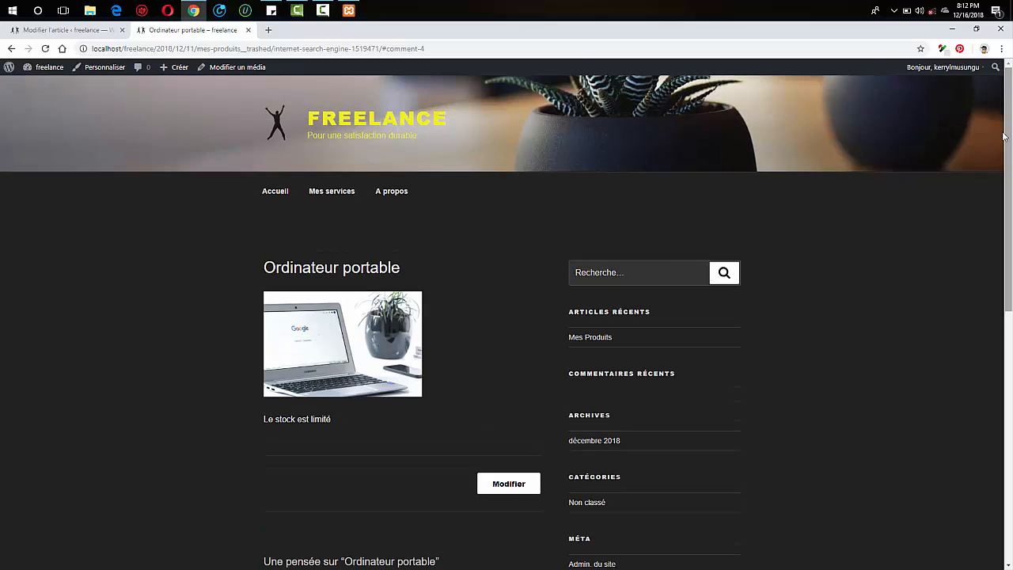
pyautogui.click(13, 50)
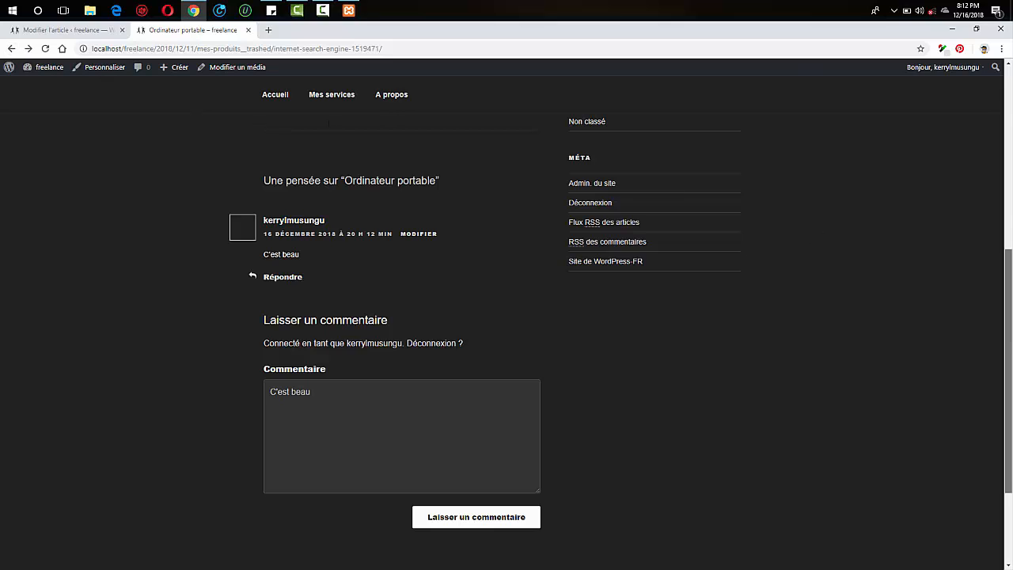
pyautogui.scroll(4, 621, 146)
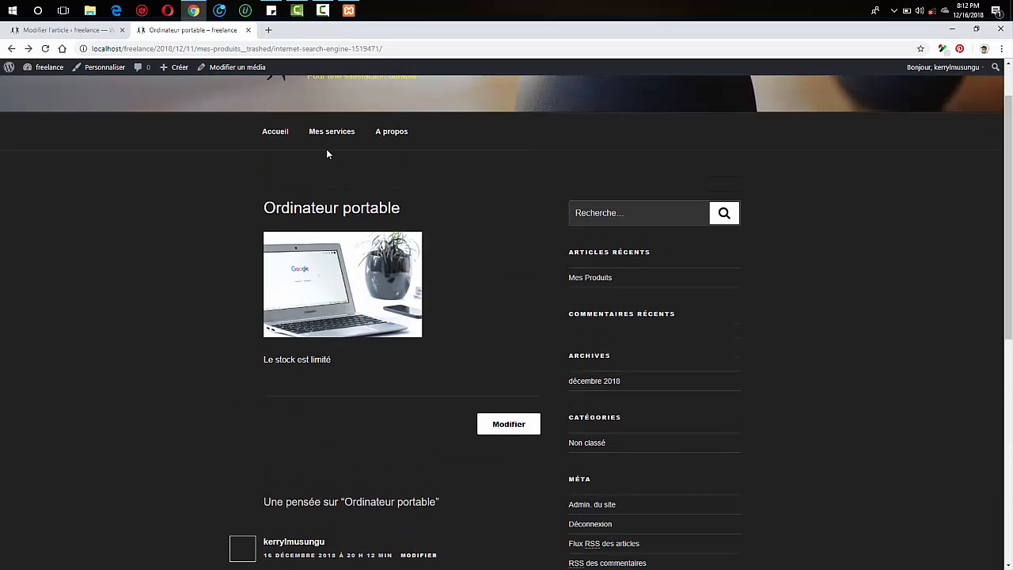
pyautogui.click(11, 49)
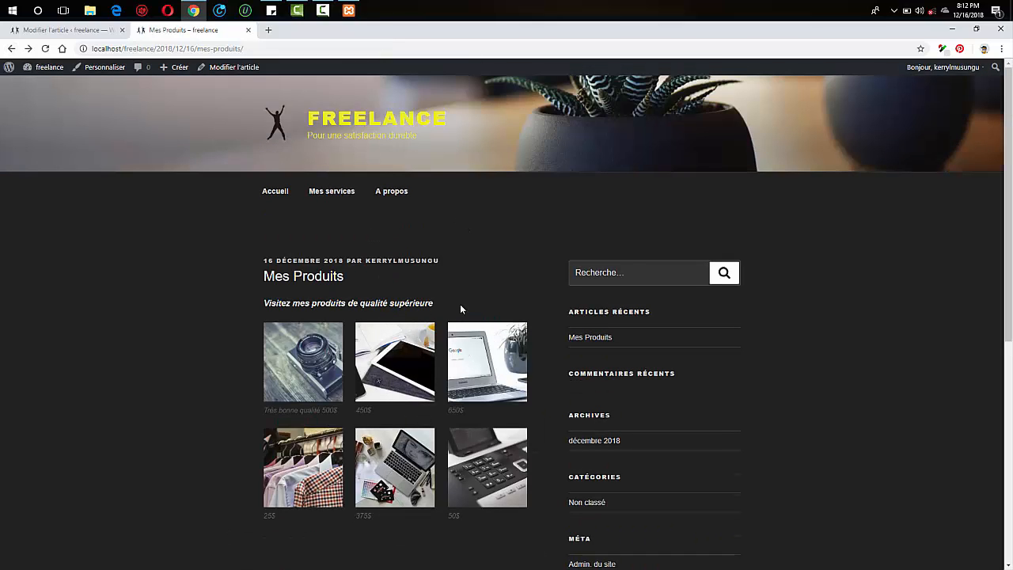
pyautogui.moveTo(1010, 207); pyautogui.dragTo(1008, 249)
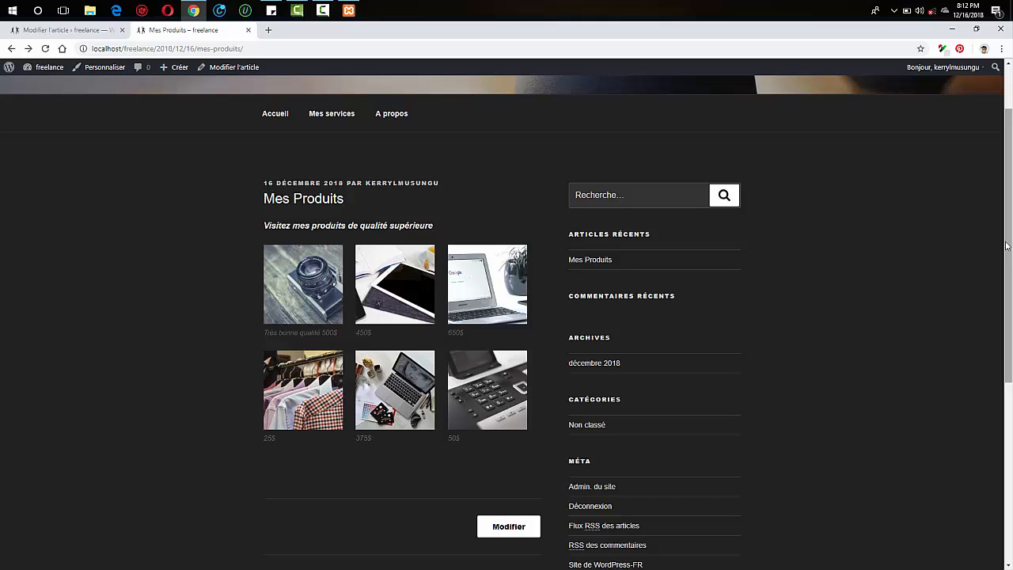
# In the article editor, set the "Ordinateur portable" image from the media library as the featured image and update the article.
pyautogui.click(83, 36)
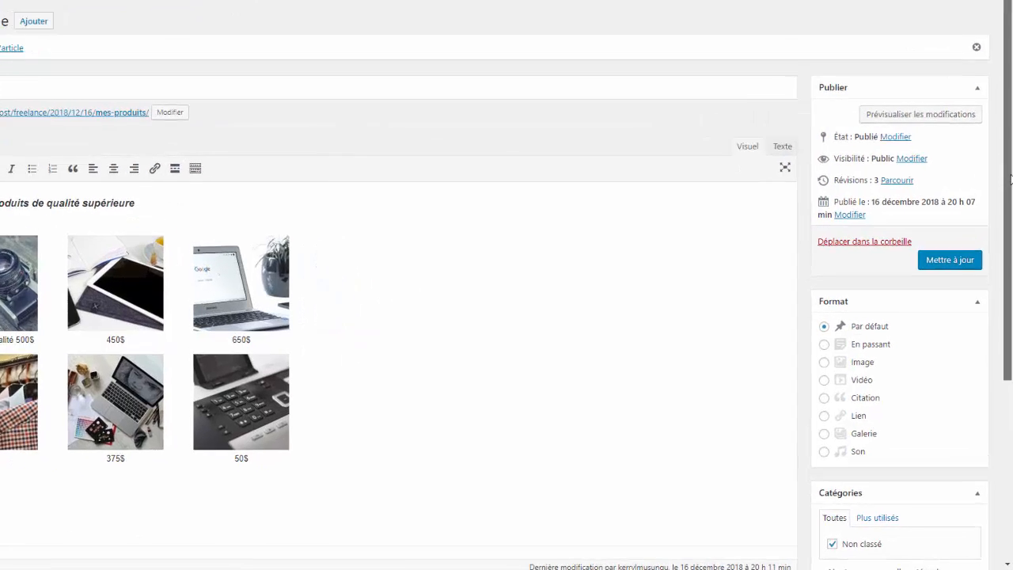
pyautogui.scroll(-5, 939, 255)
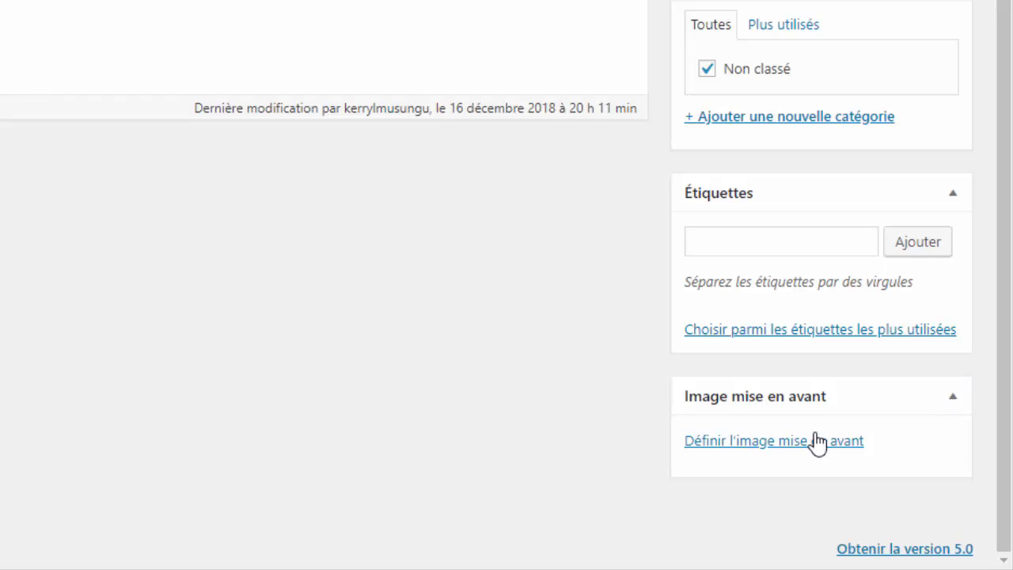
pyautogui.click(794, 443)
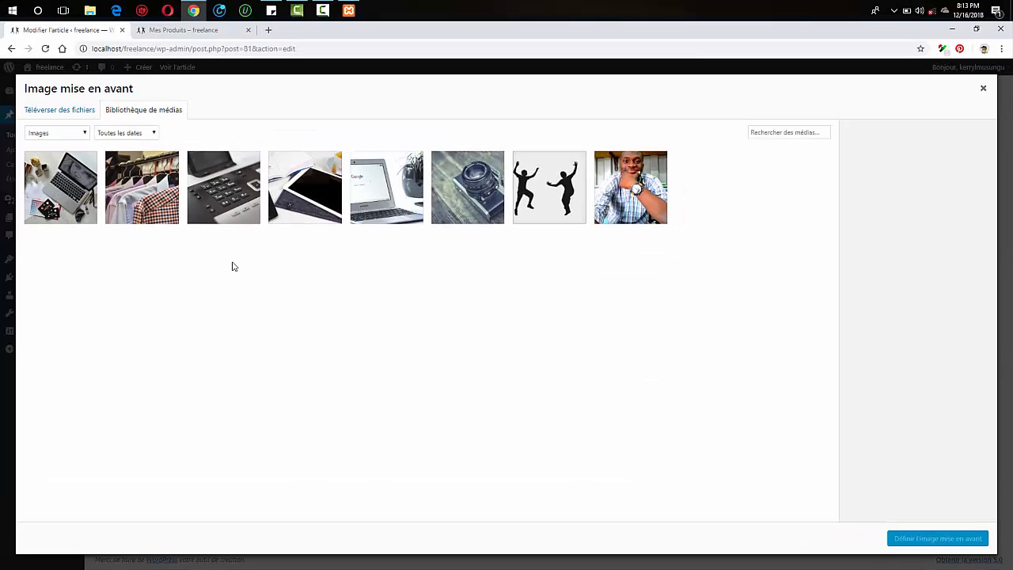
pyautogui.click(384, 196)
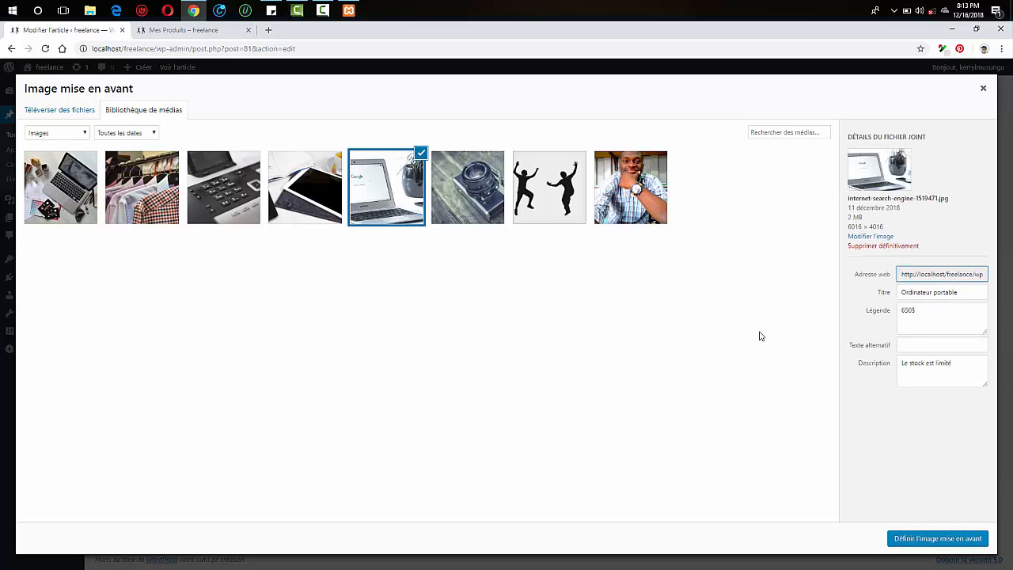
pyautogui.click(963, 544)
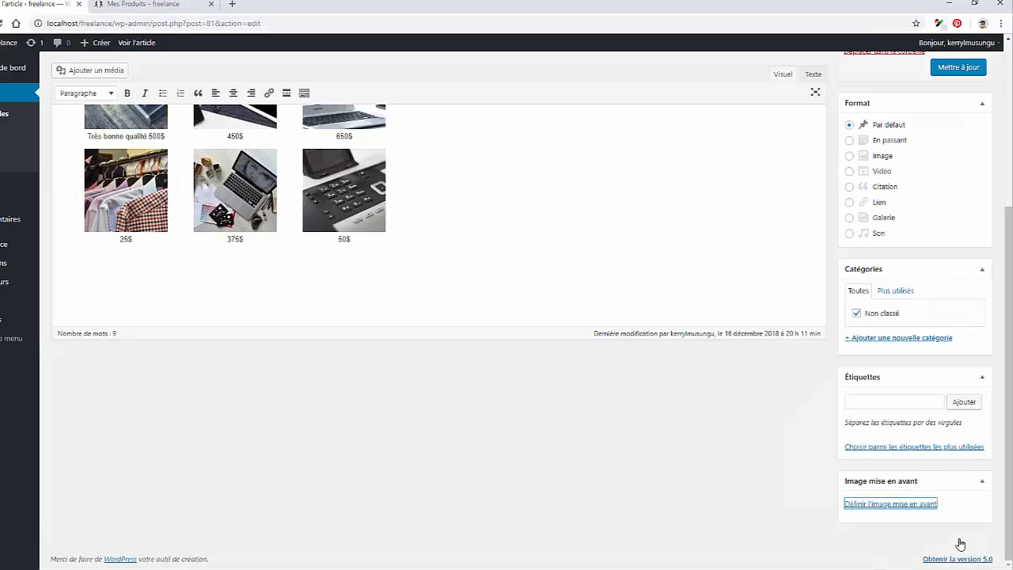
pyautogui.moveTo(1009, 259); pyautogui.dragTo(988, 393)
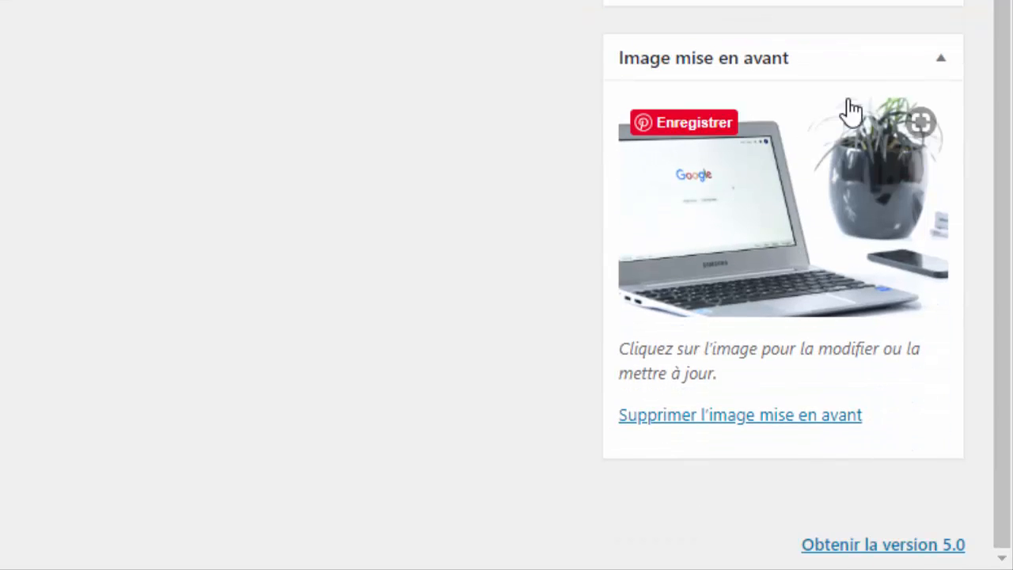
pyautogui.moveTo(1002, 103); pyautogui.dragTo(1008, 208)
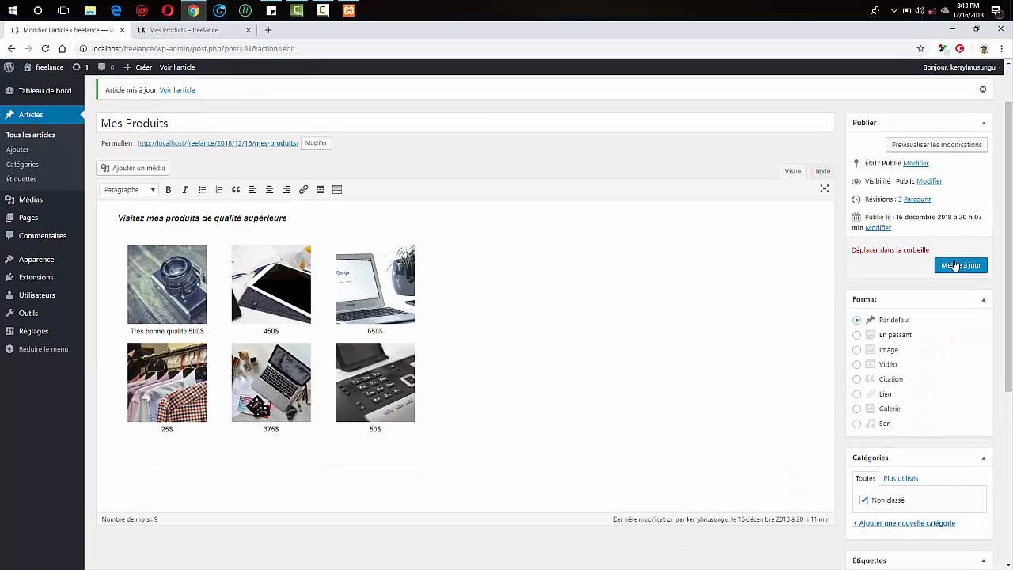
pyautogui.click(955, 265)
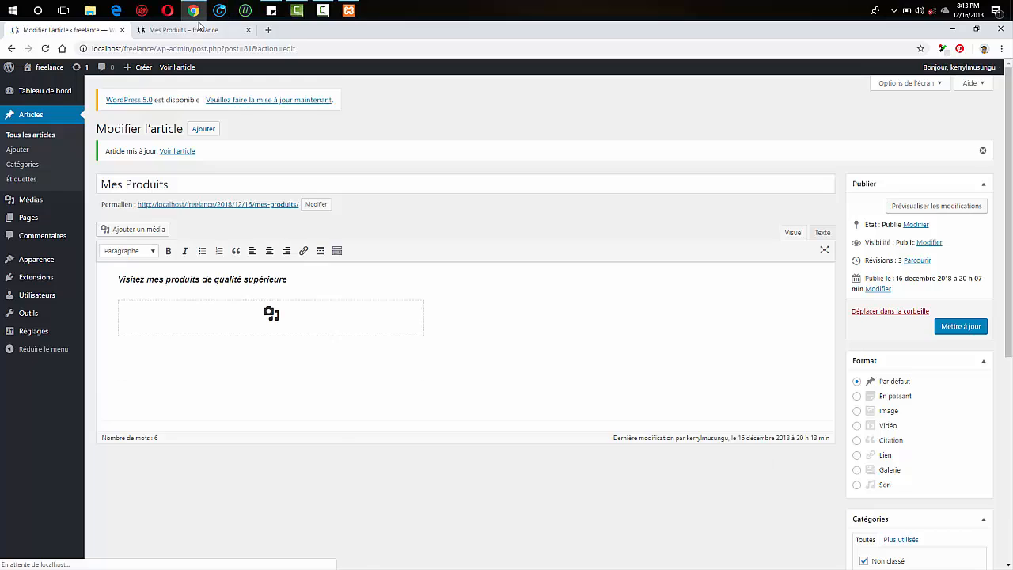
# Reload the article on the site and check the featured image there and on the "Mes services" page.
pyautogui.click(198, 26)
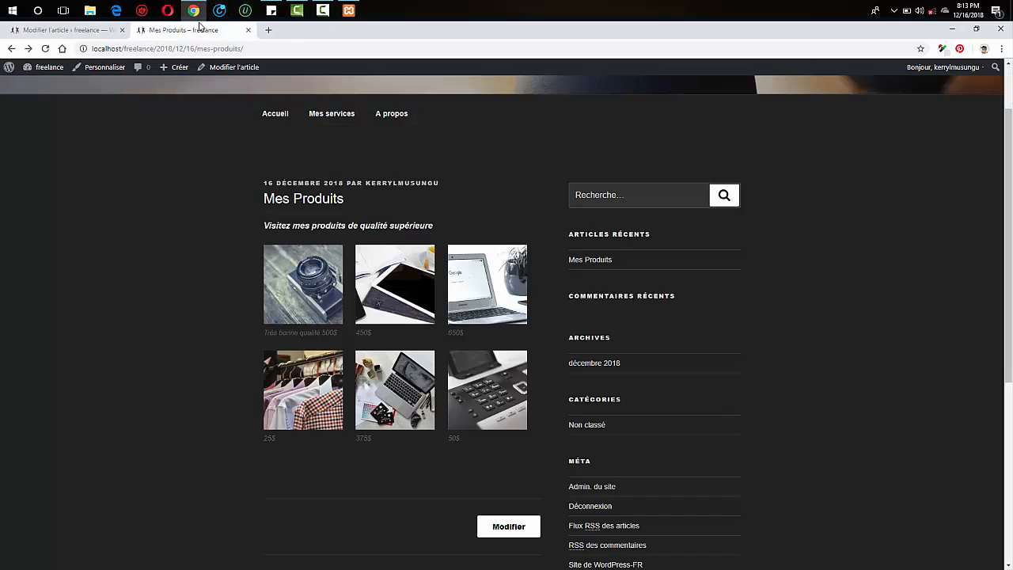
pyautogui.click(45, 49)
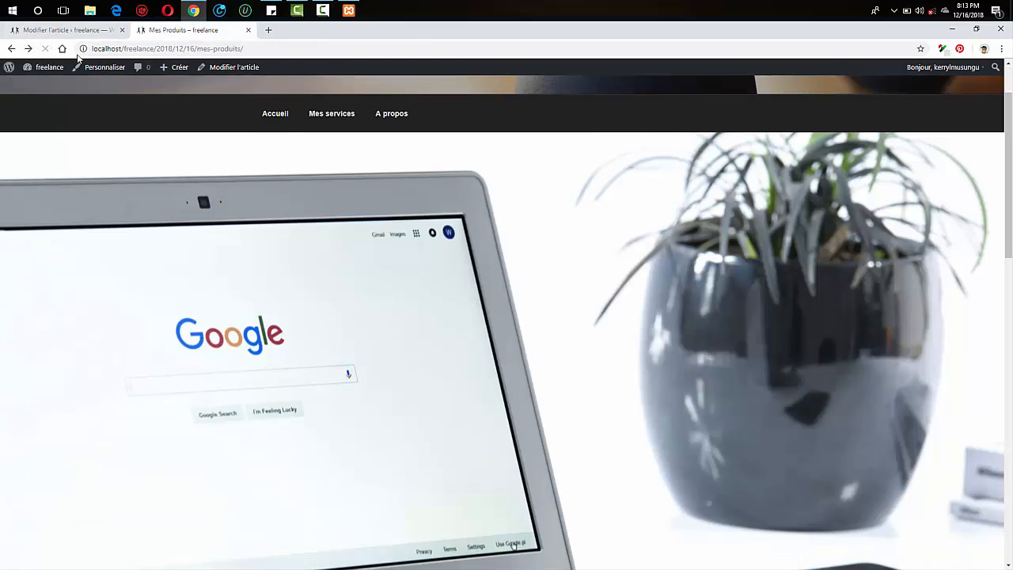
pyautogui.moveTo(1009, 208); pyautogui.dragTo(1011, 130)
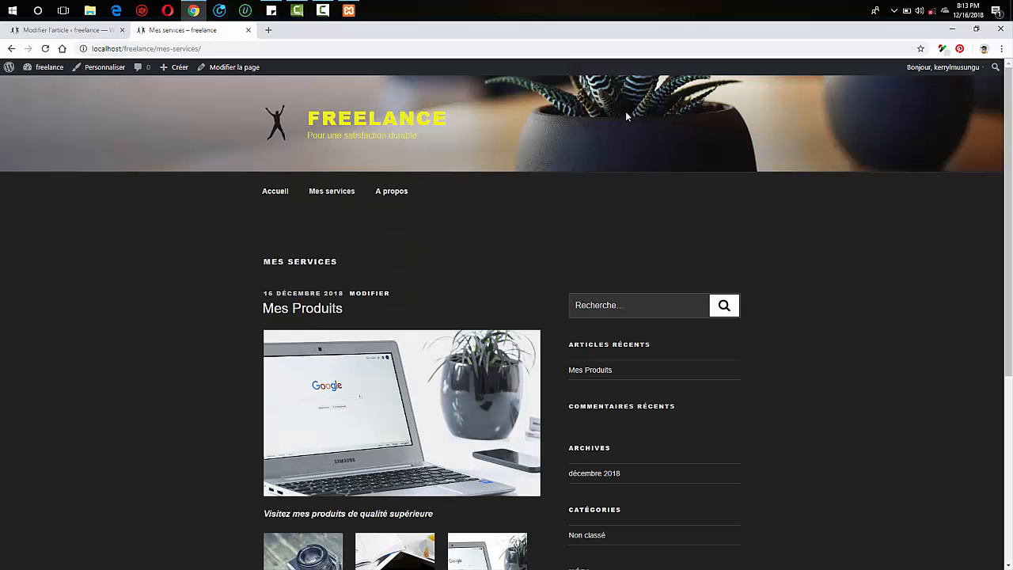
pyautogui.scroll(-2, 658, 188)
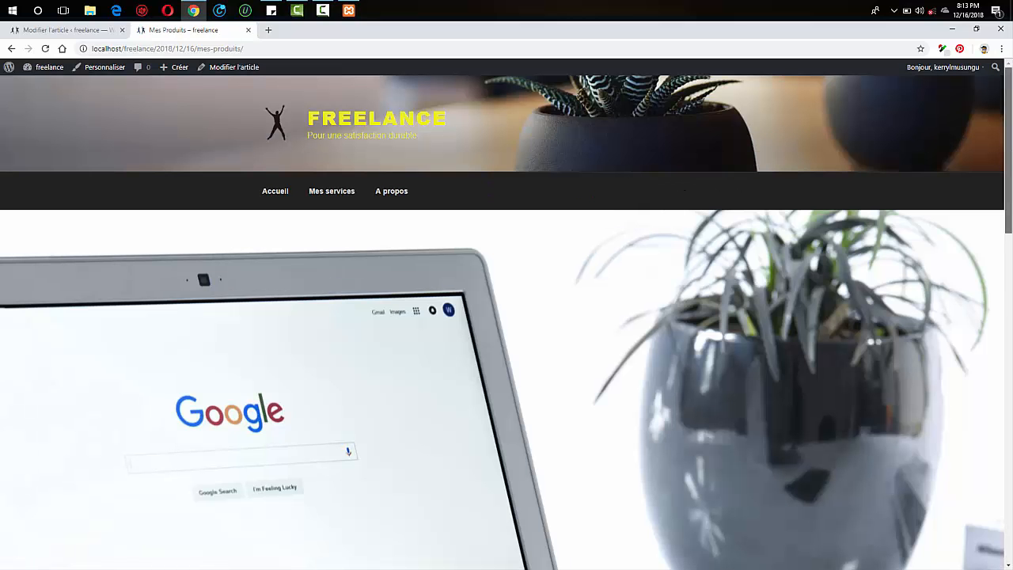
pyautogui.scroll(-5, 513, 150)
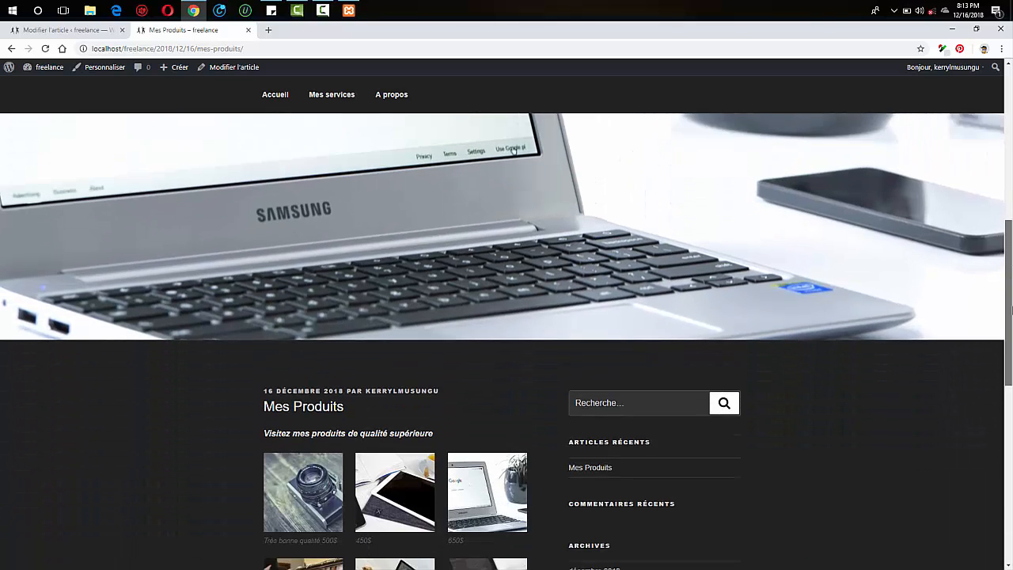
pyautogui.scroll(-5, 513, 150)
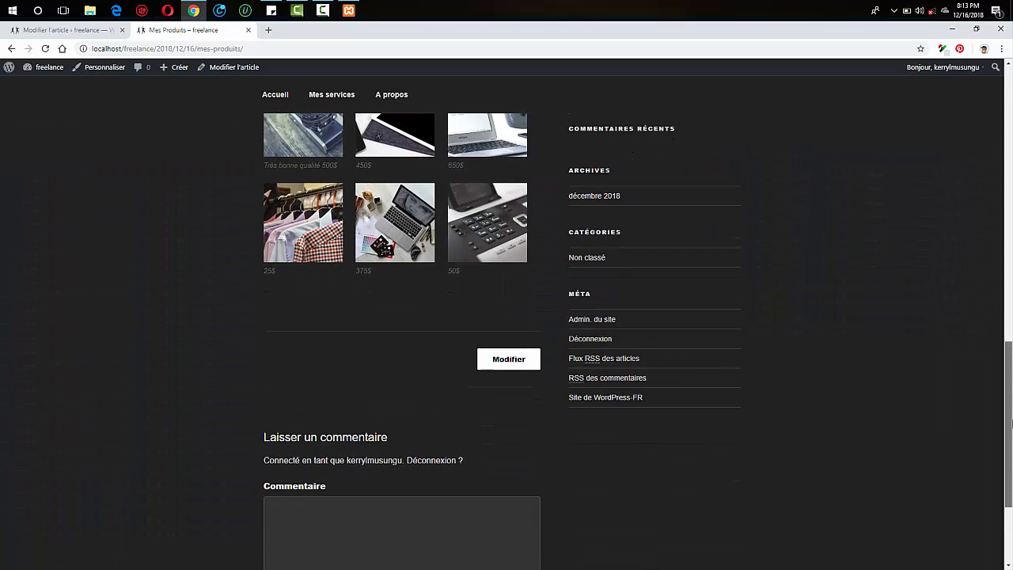
# Look over the gallery and the featured image of the "Mes Produits" article on the site.
pyautogui.scroll(-2, 1011, 424)
pyautogui.scroll(2, 1011, 287)
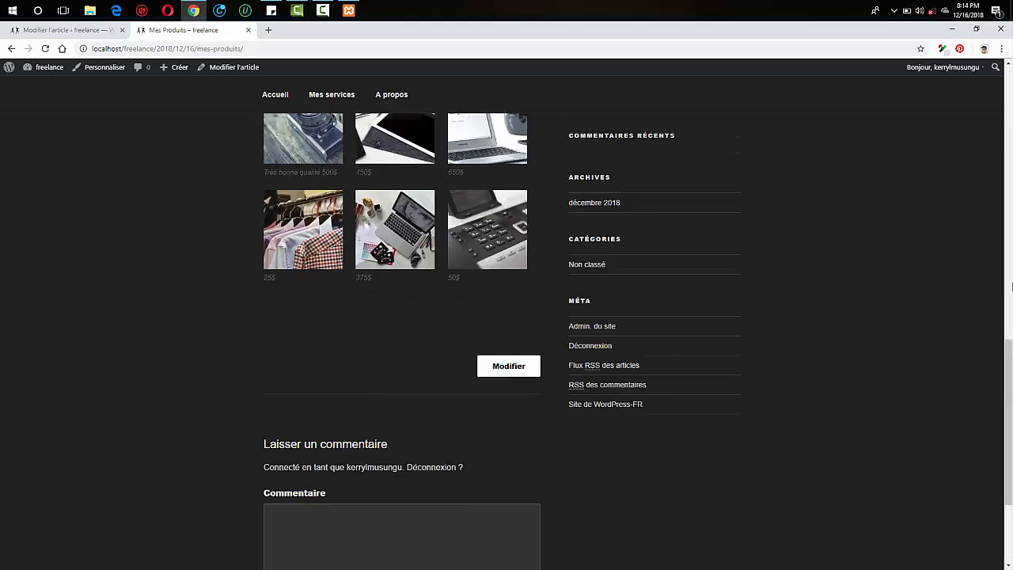
pyautogui.scroll(10, 1011, 287)
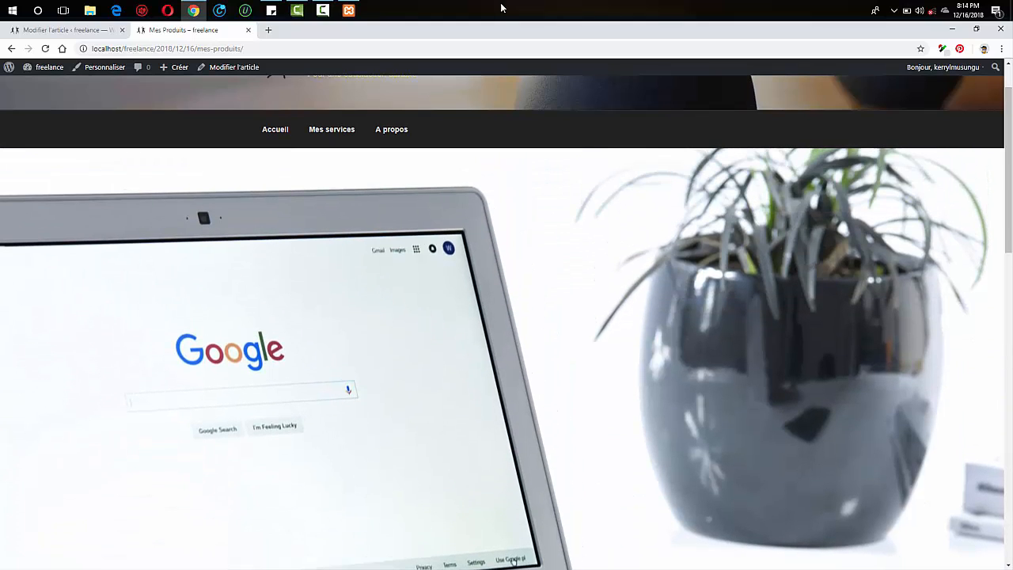
# Return to the article editor, update the "Mes Produits" article and collapse its Format options.
pyautogui.click(43, 31)
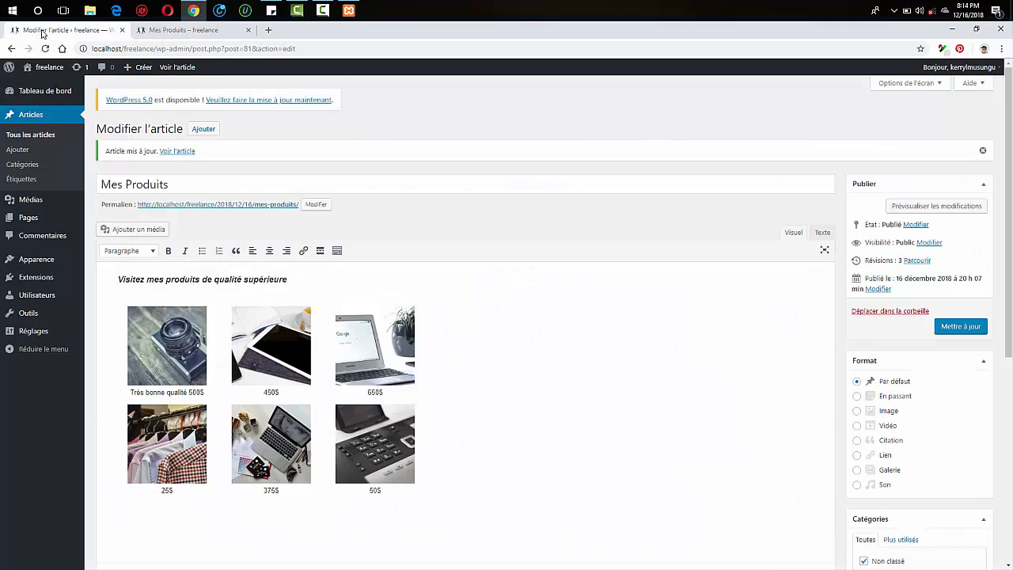
pyautogui.click(966, 331)
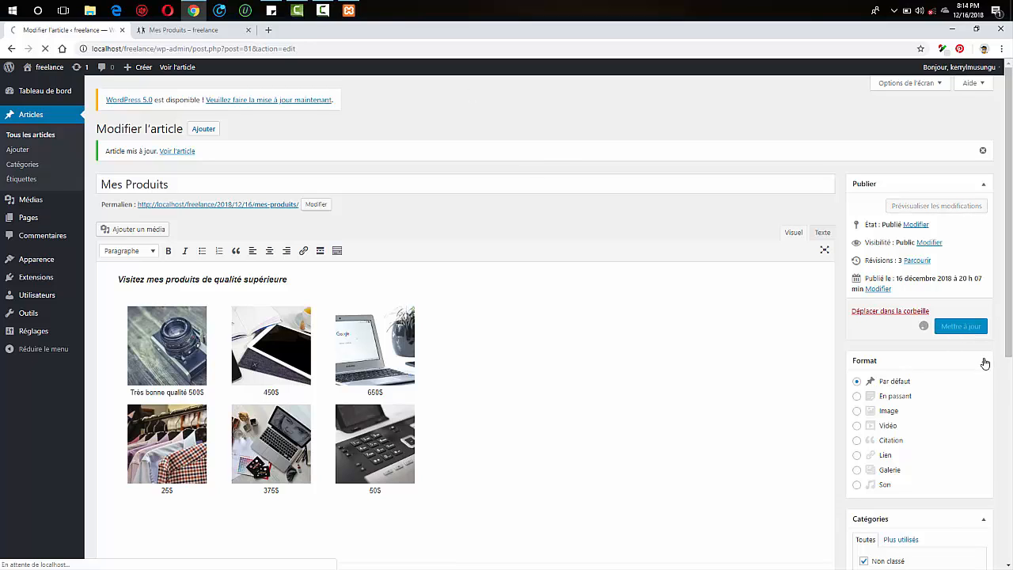
pyautogui.click(984, 362)
pyautogui.click(984, 362)
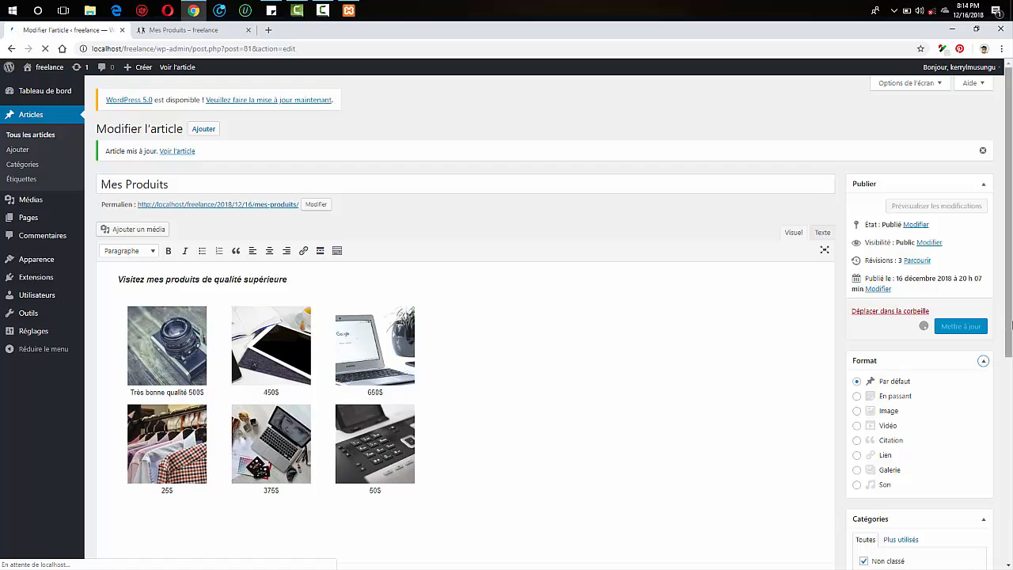
# Expand the Format options, set the article's format to Image and update the article.
pyautogui.scroll(-2, 984, 360)
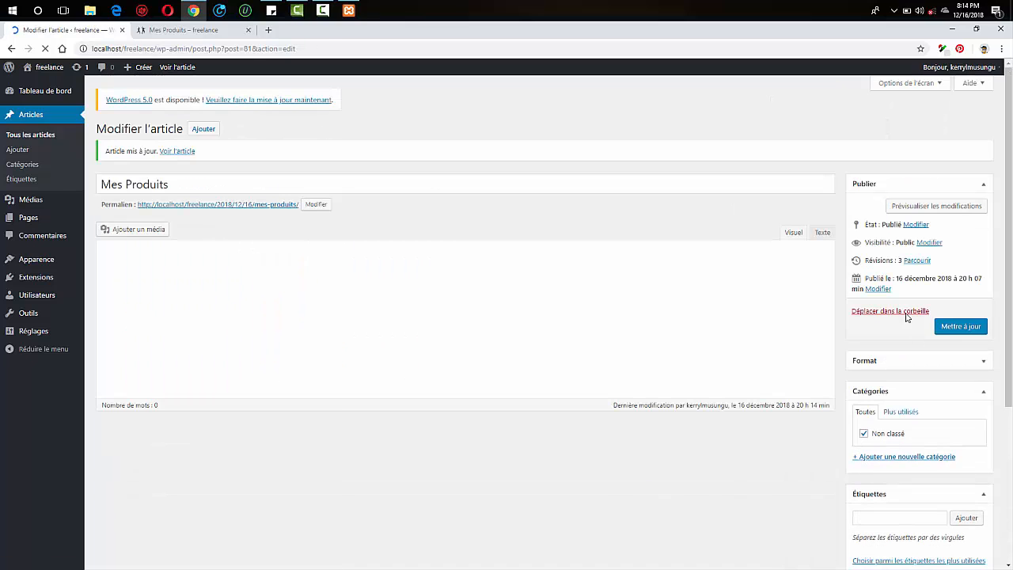
pyautogui.scroll(-2, 1011, 309)
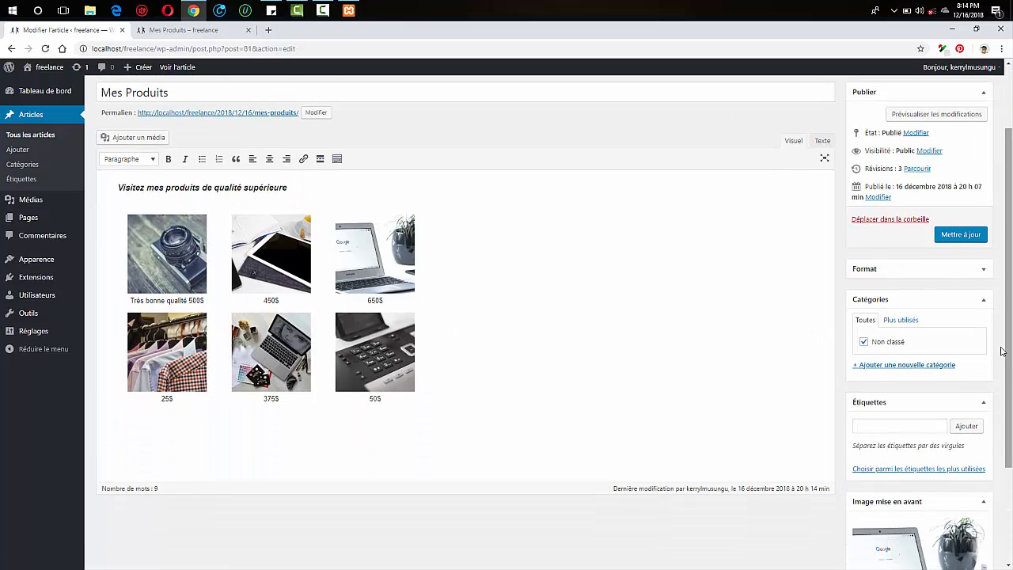
pyautogui.click(987, 271)
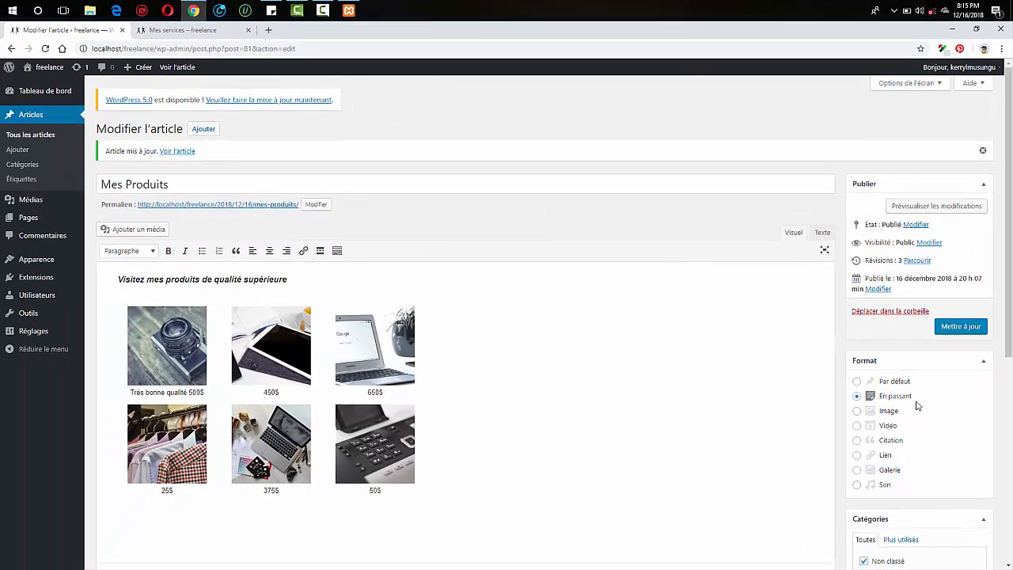
pyautogui.click(969, 328)
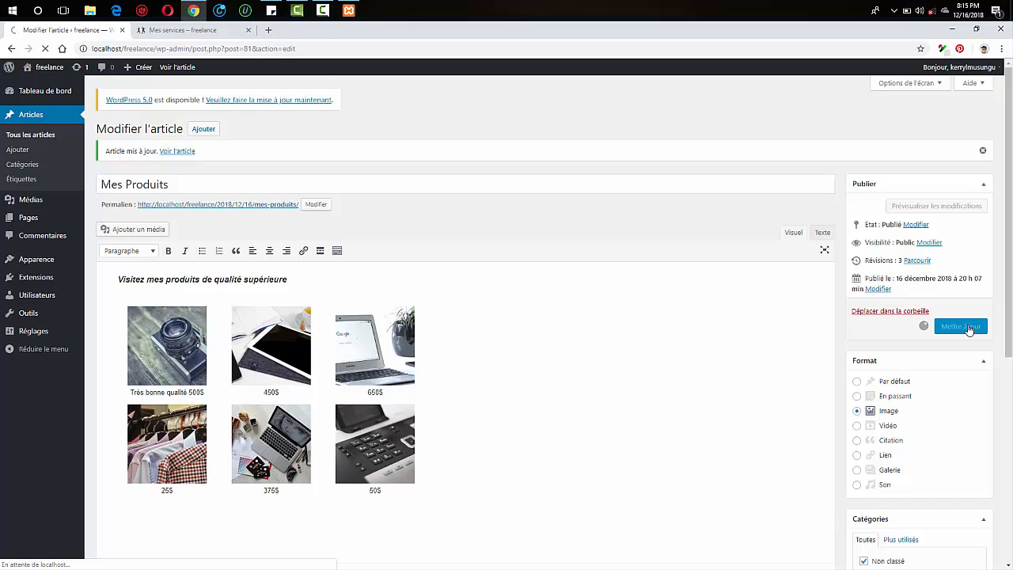
# Reload the "Mes services" page on the site and open the "Mes Produits" article from its image to check how it displays.
pyautogui.click(171, 32)
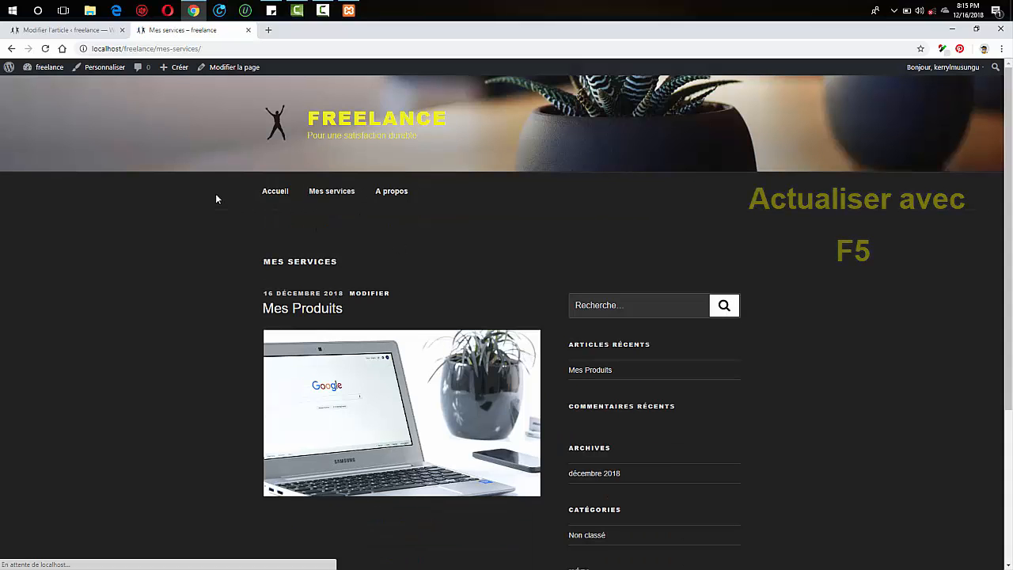
pyautogui.moveTo(1009, 235)
pyautogui.mouseDown()
pyautogui.moveTo(1011, 388)
pyautogui.moveTo(1010, 278)
pyautogui.mouseUp()
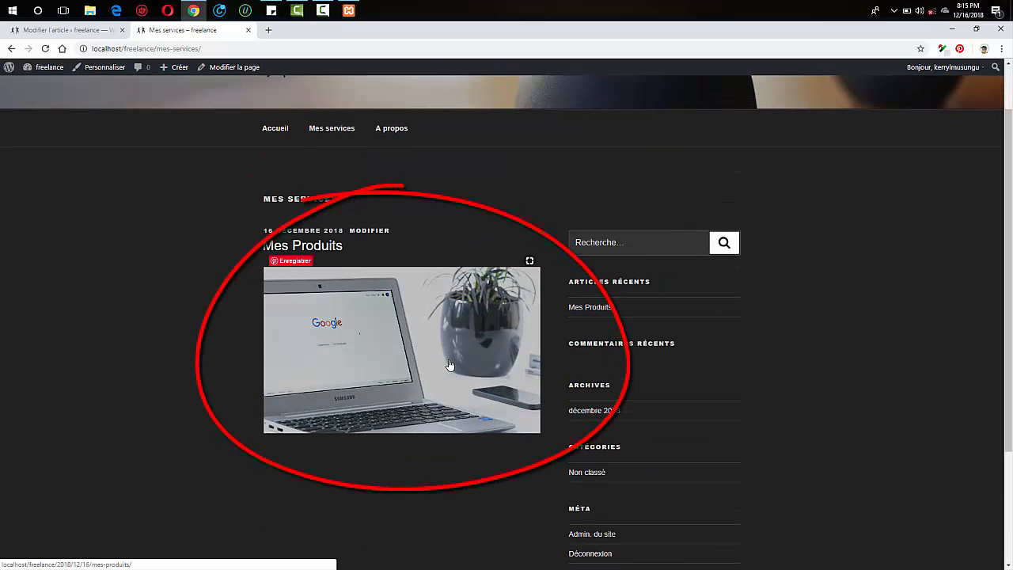
pyautogui.click(448, 364)
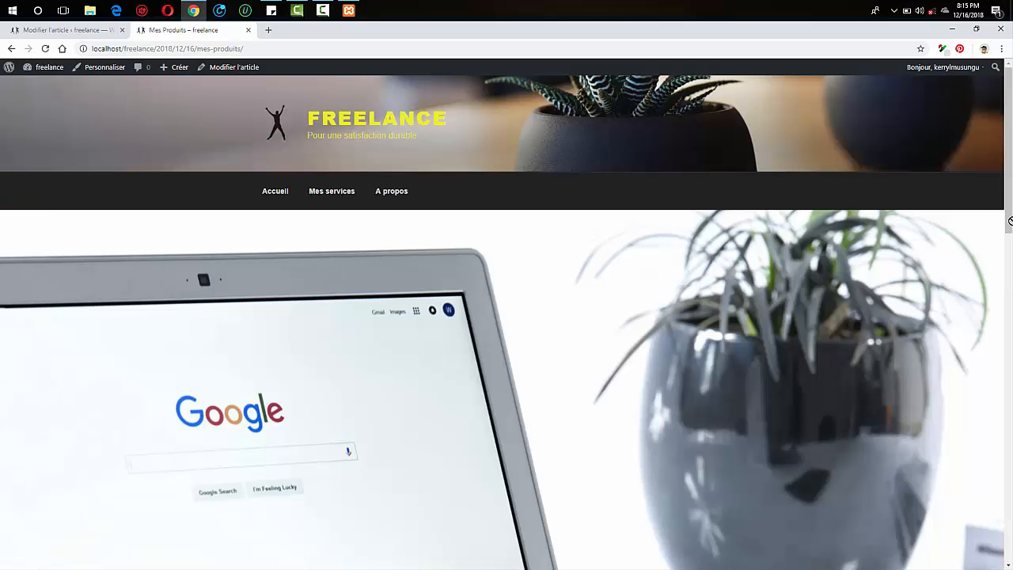
pyautogui.moveTo(1008, 222); pyautogui.dragTo(1008, 249)
pyautogui.scroll(3, 486, 137)
# Return to the article editor and select the Vidéo format for the article.
pyautogui.click(44, 33)
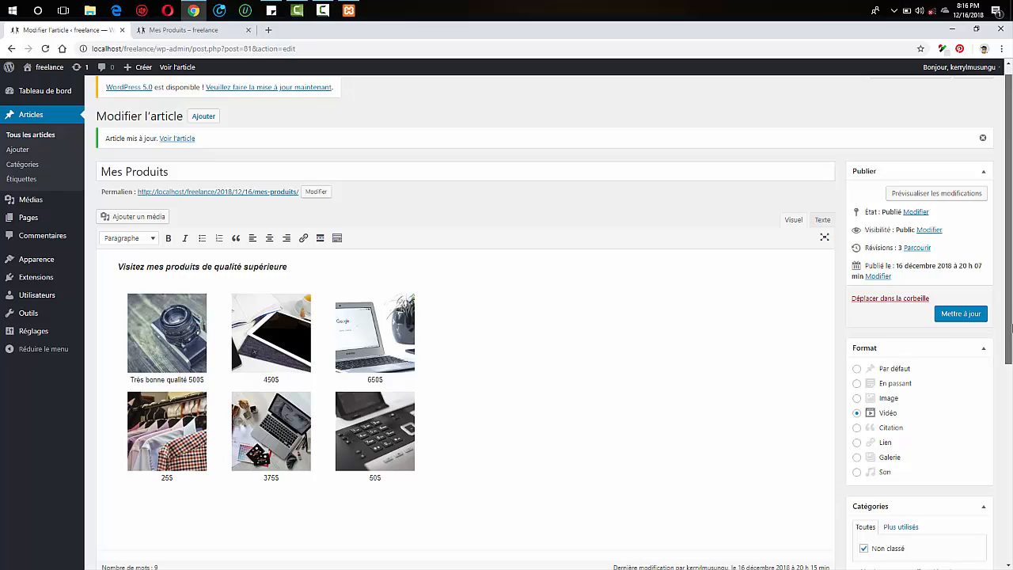
pyautogui.moveTo(1010, 316); pyautogui.dragTo(1012, 165)
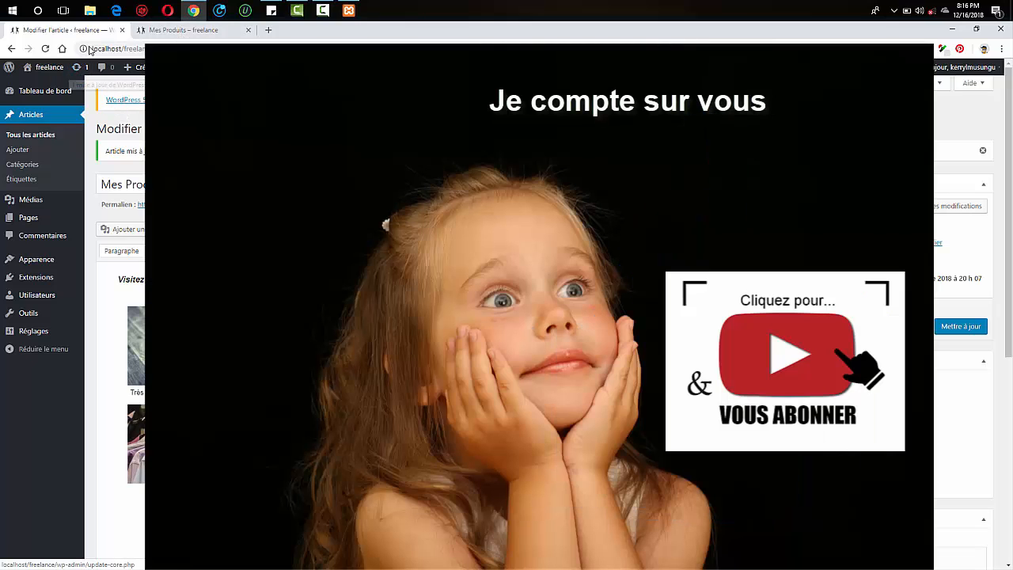
# Go back to the published site, open its "Accueil" page and look through it to the end.
pyautogui.click(139, 30)
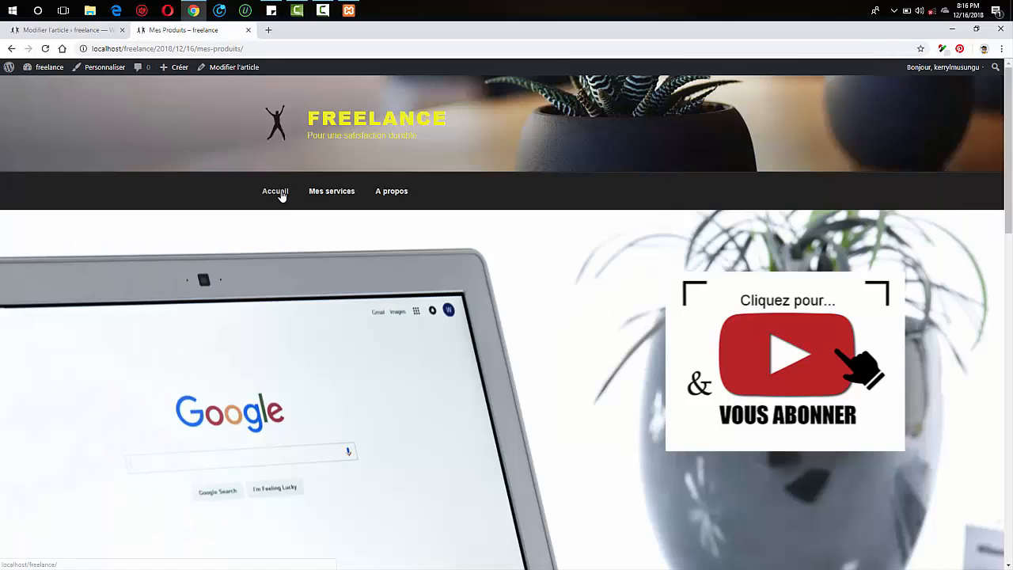
pyautogui.click(279, 192)
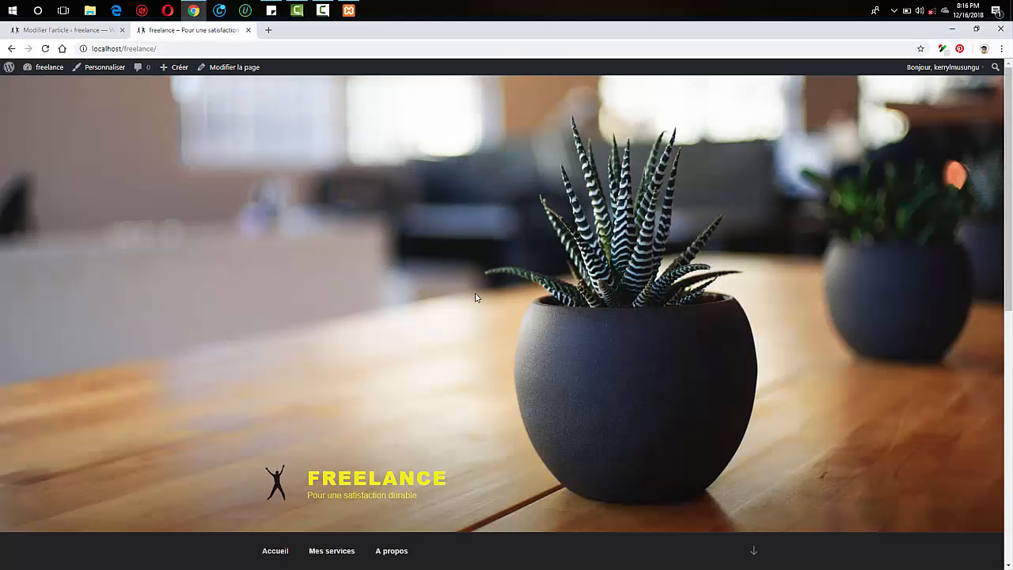
pyautogui.scroll(-10, 506, 316)
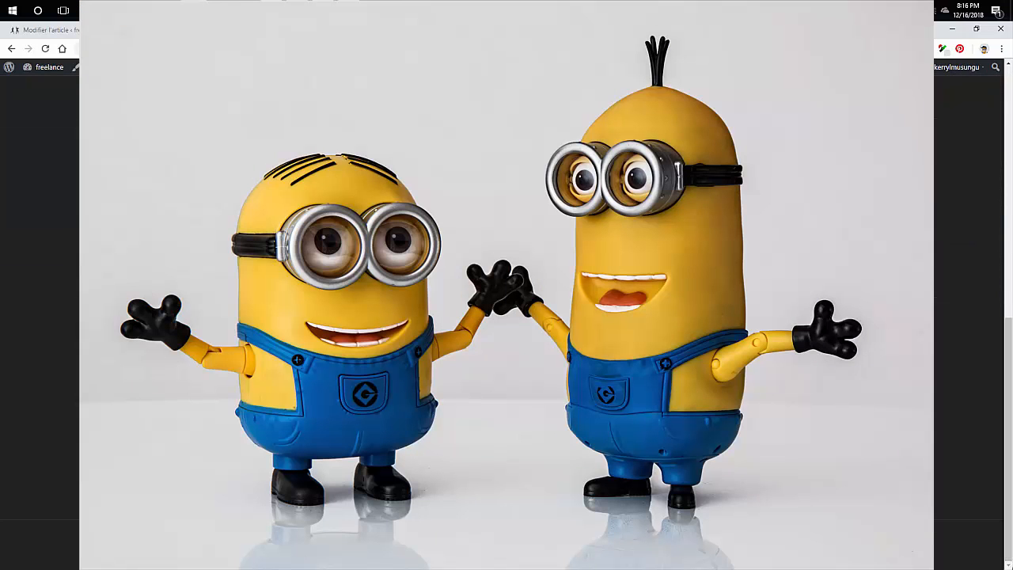